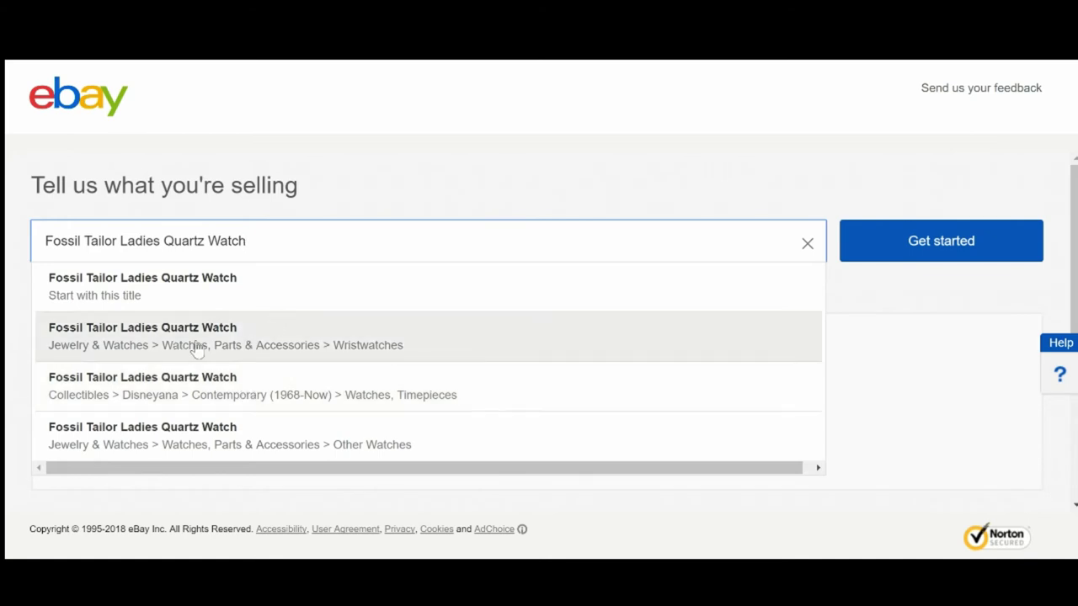
Choose the Wristwatches category suggestion for the Fossil watch and select the catalog product Fossil Tailor ES3913 Wrist Watch for Women.
left_click(293, 350)
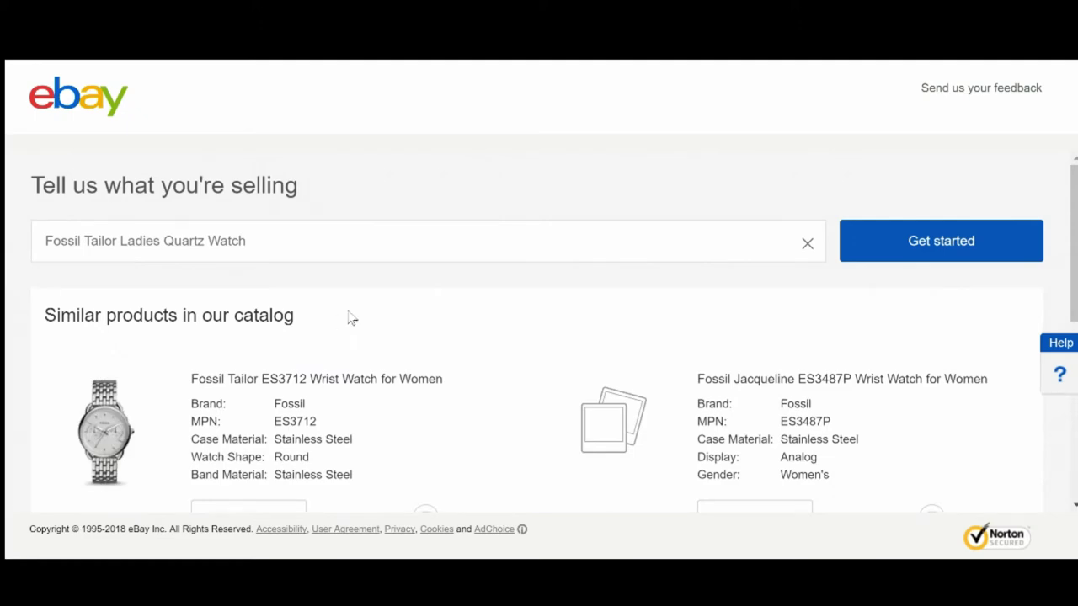
scroll(393, 301, "down", 3)
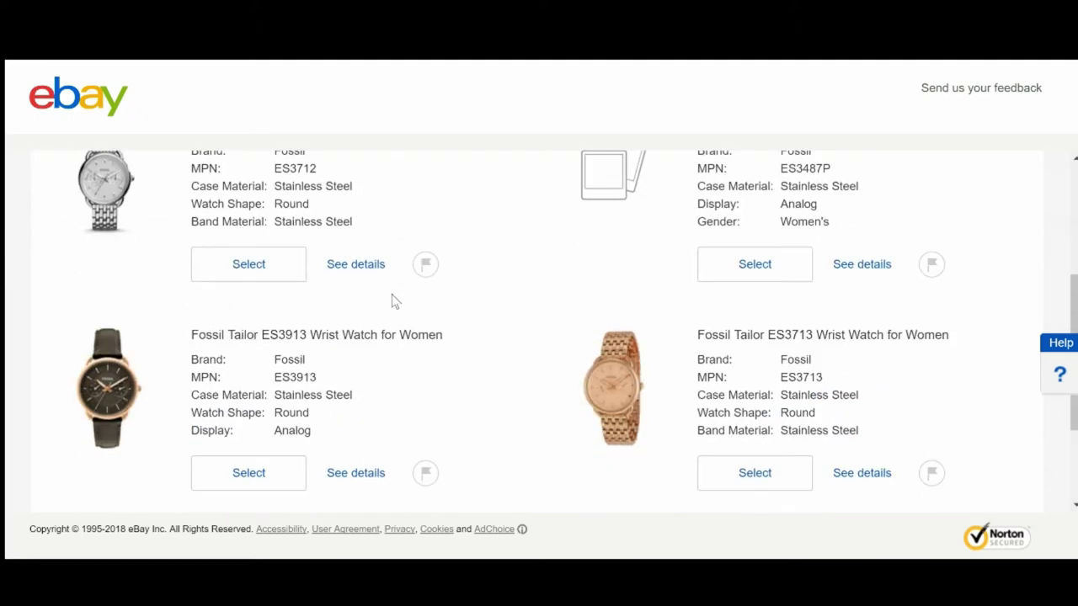
scroll(393, 301, "down", 2)
scroll(392, 300, "up", 5)
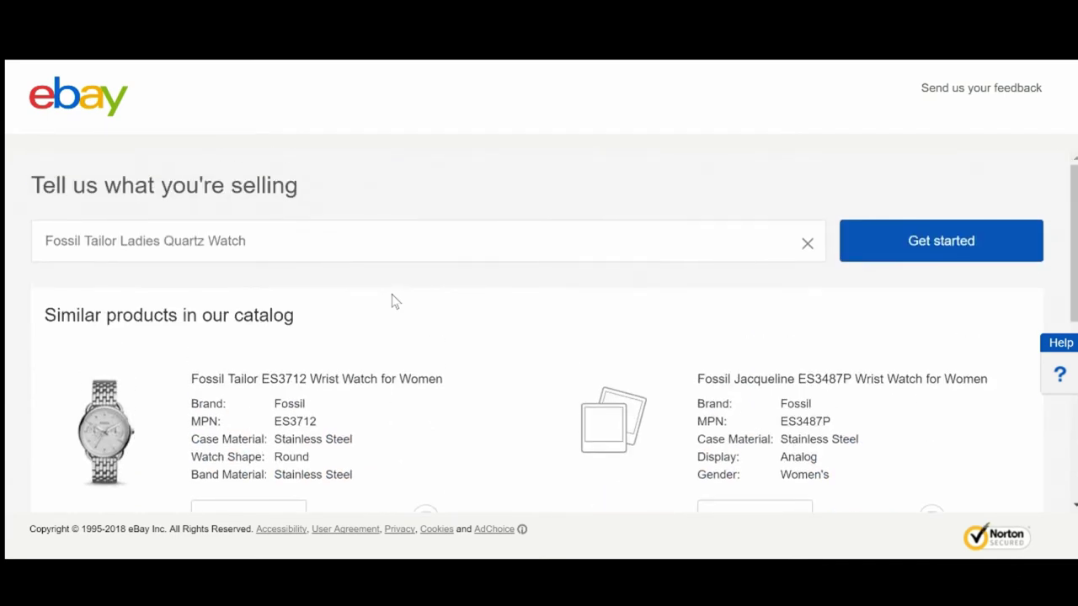
scroll(392, 300, "down", 2)
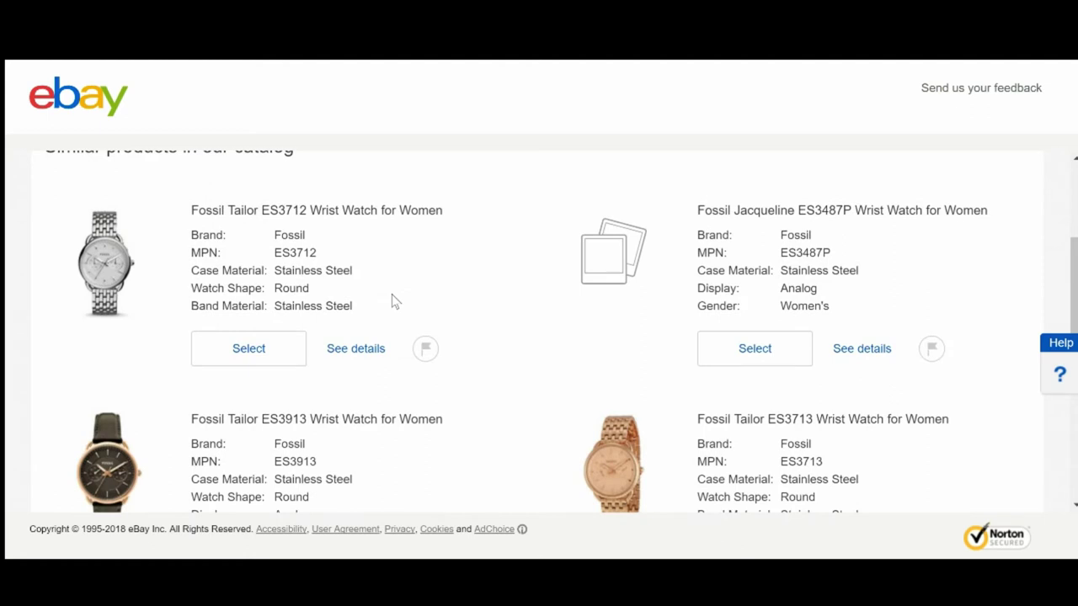
scroll(392, 301, "up", 2)
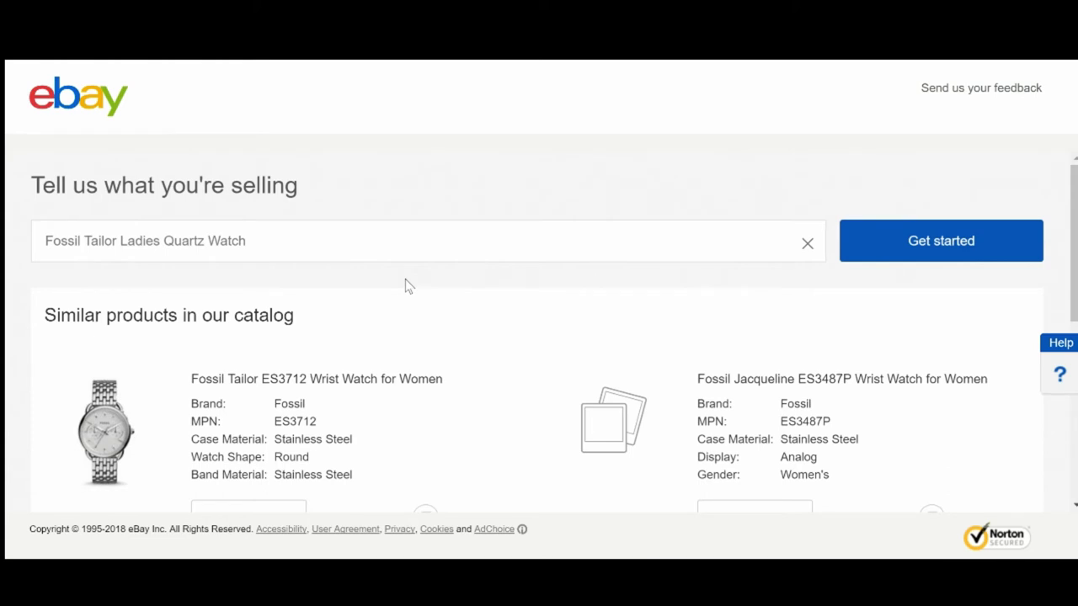
scroll(405, 286, "down", 5)
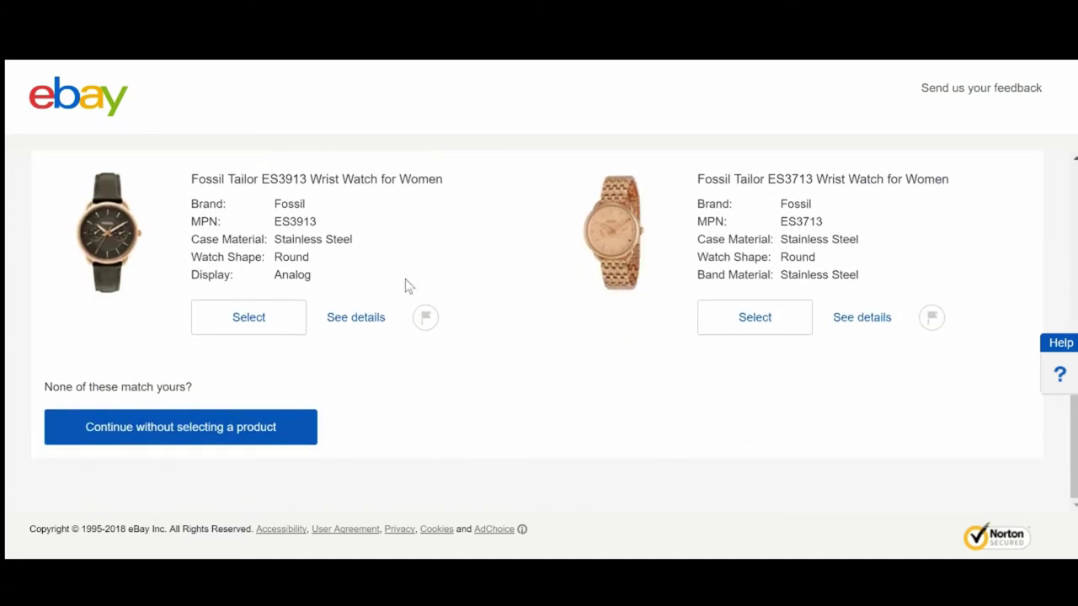
left_click(243, 325)
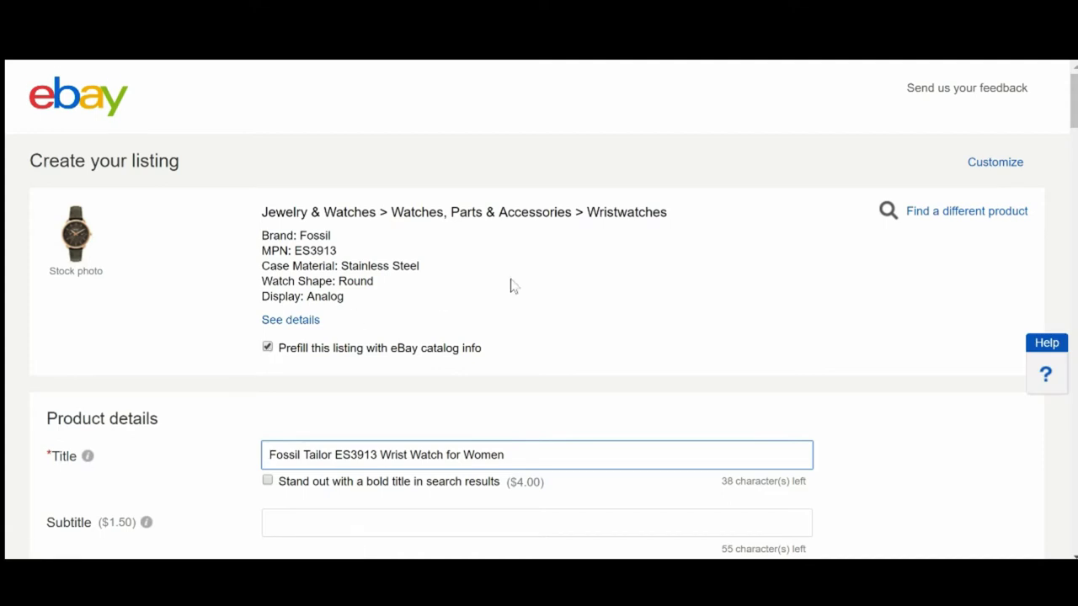
Review the listing title in the product details and the fee for the bold title option.
scroll(511, 287, "down", 2)
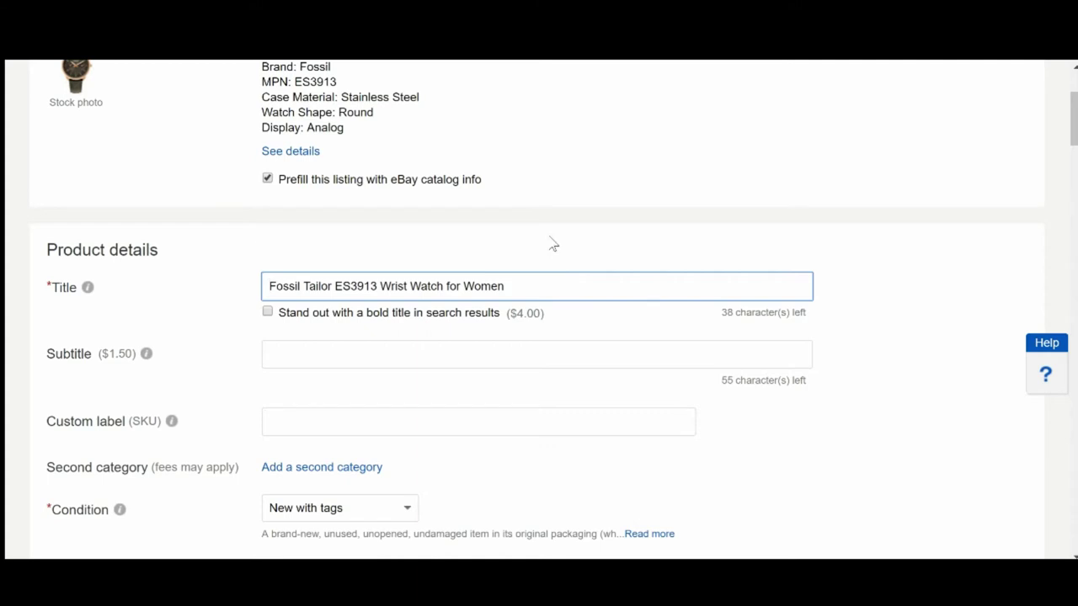
scroll(539, 241, "down", 1)
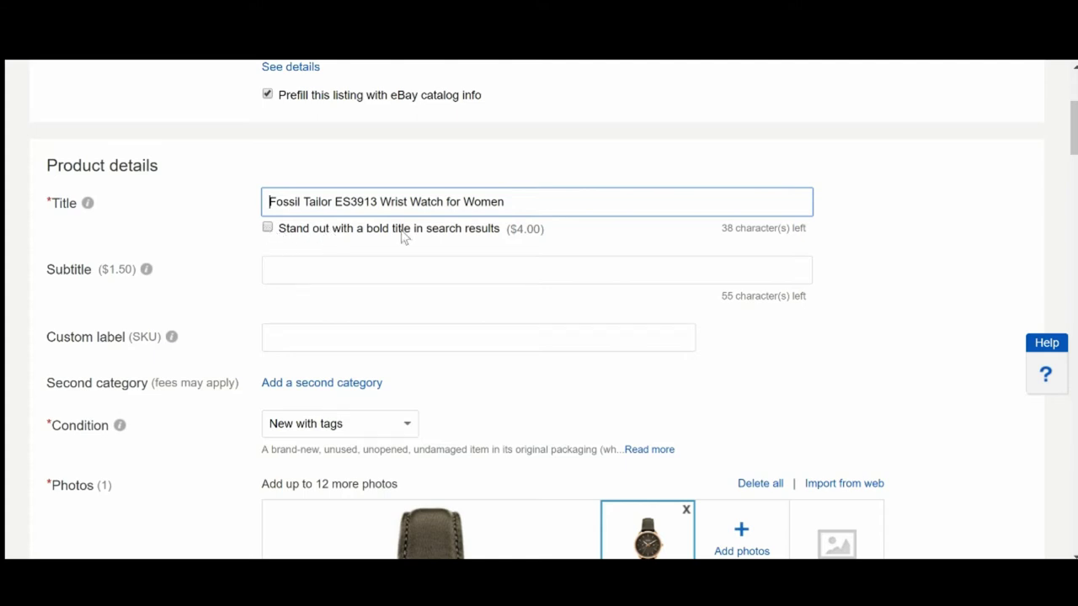
left_click_drag(510, 236, 543, 238)
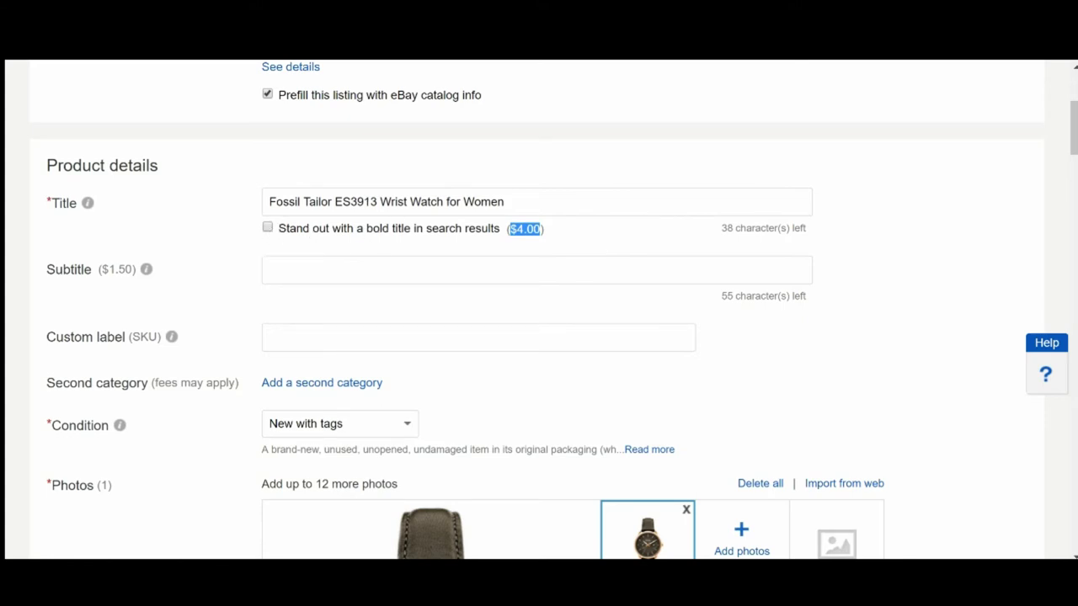
Browse the categories offered for a second category, including the subcategories under Jewelry & Watches, without adding one.
scroll(351, 243, "down", 2)
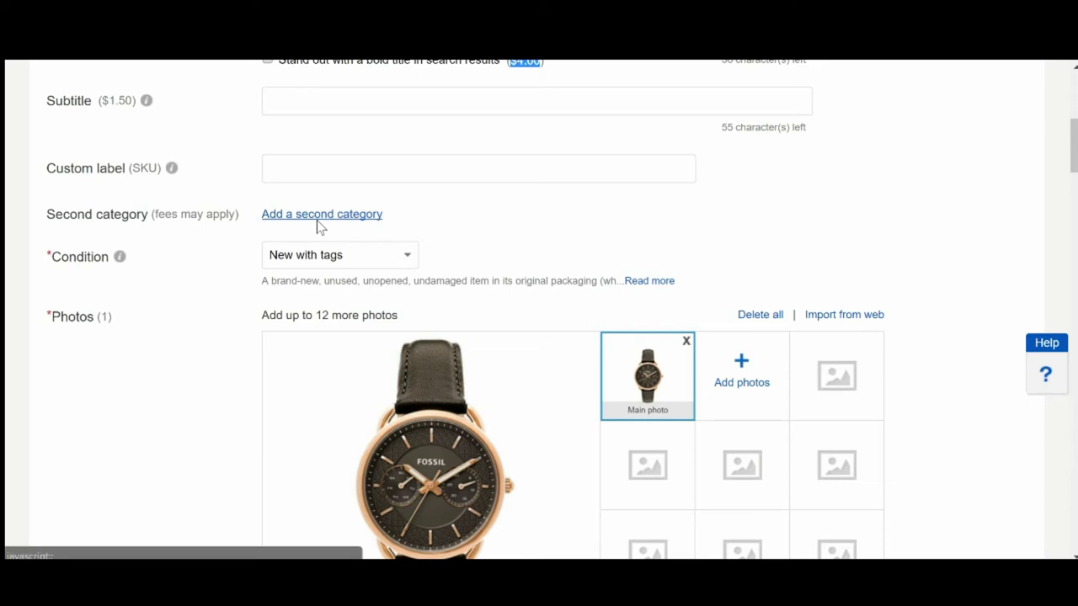
left_click(318, 226)
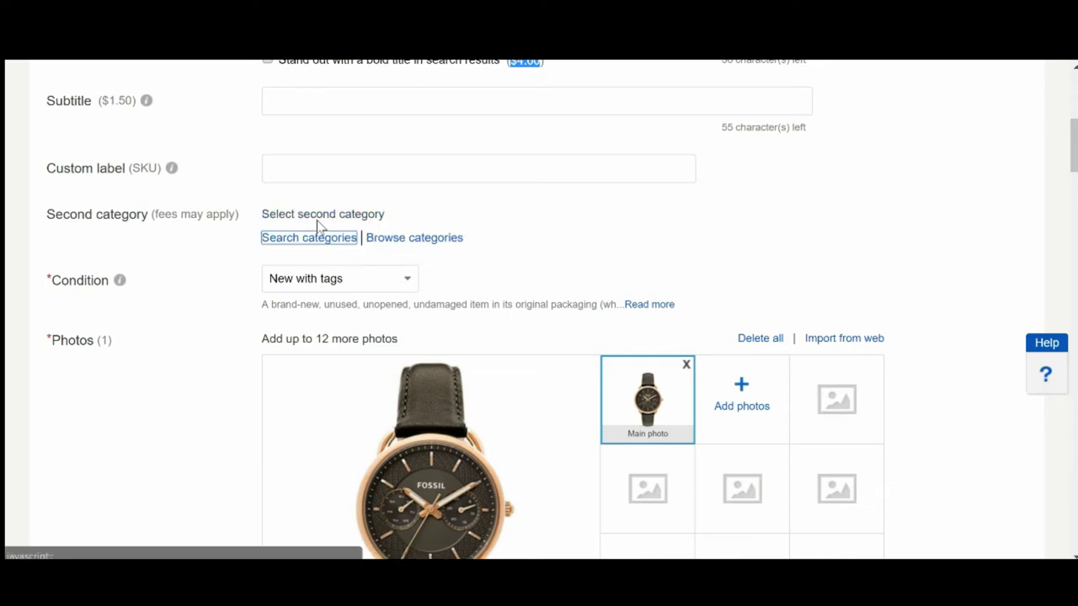
left_click(389, 242)
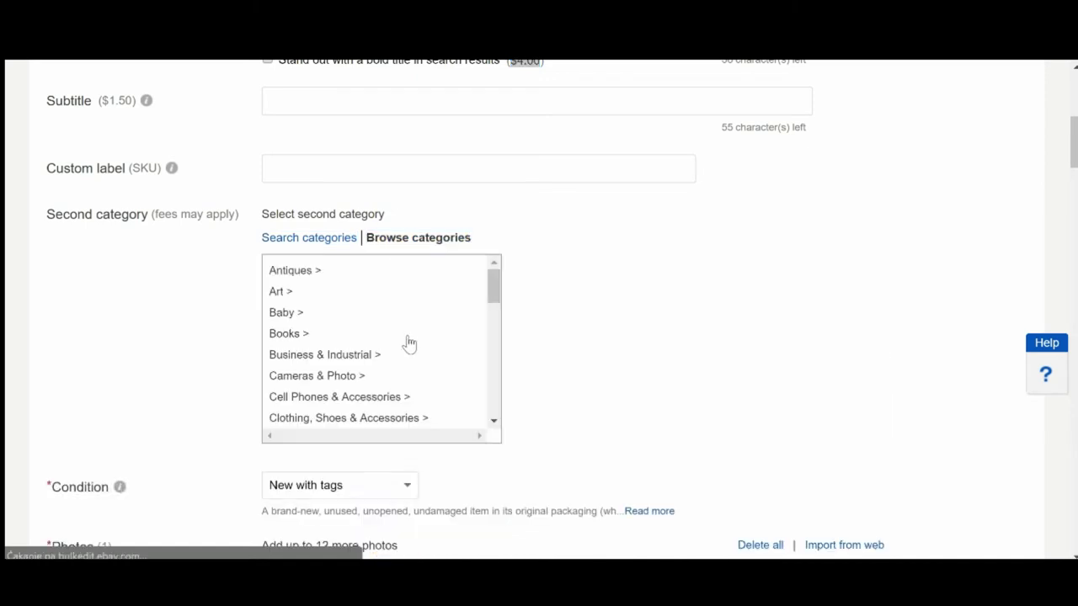
scroll(409, 336, "down", 3)
scroll(408, 336, "down", 2)
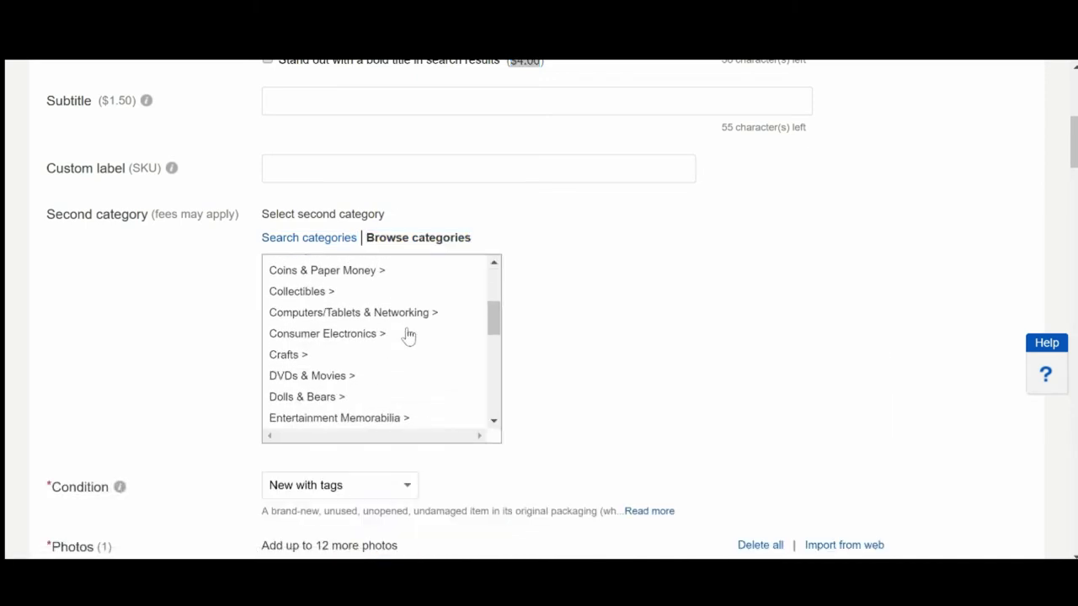
scroll(409, 337, "up", 3)
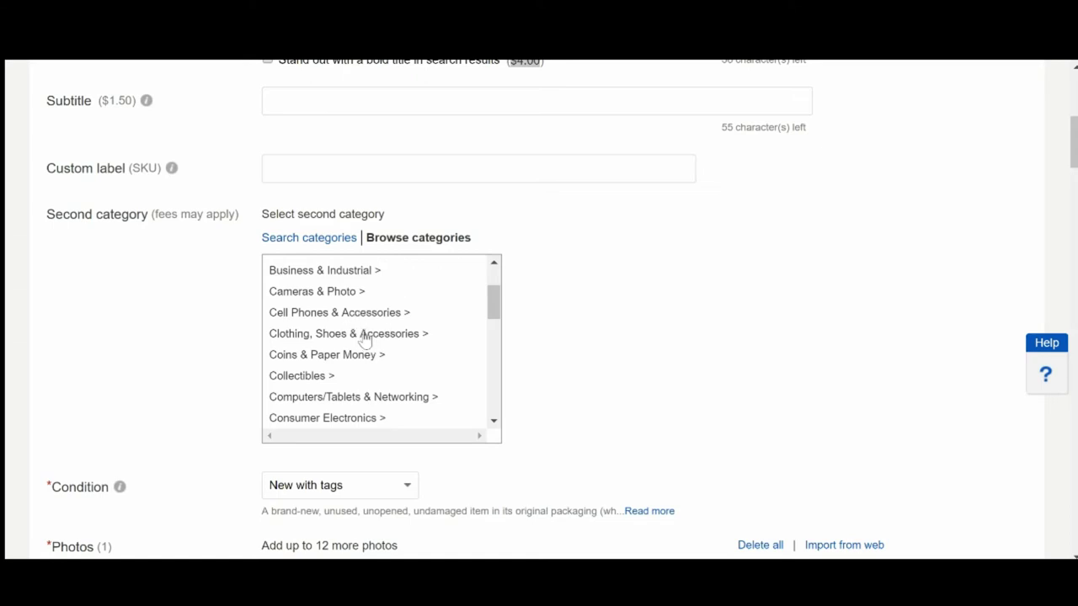
scroll(376, 350, "down", 4)
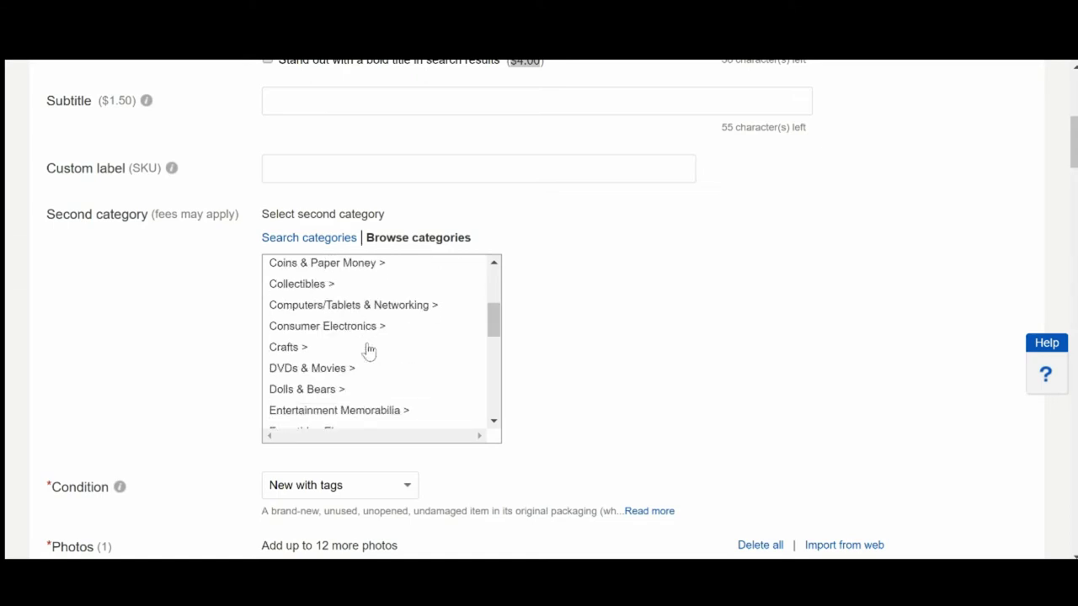
scroll(370, 351, "down", 2)
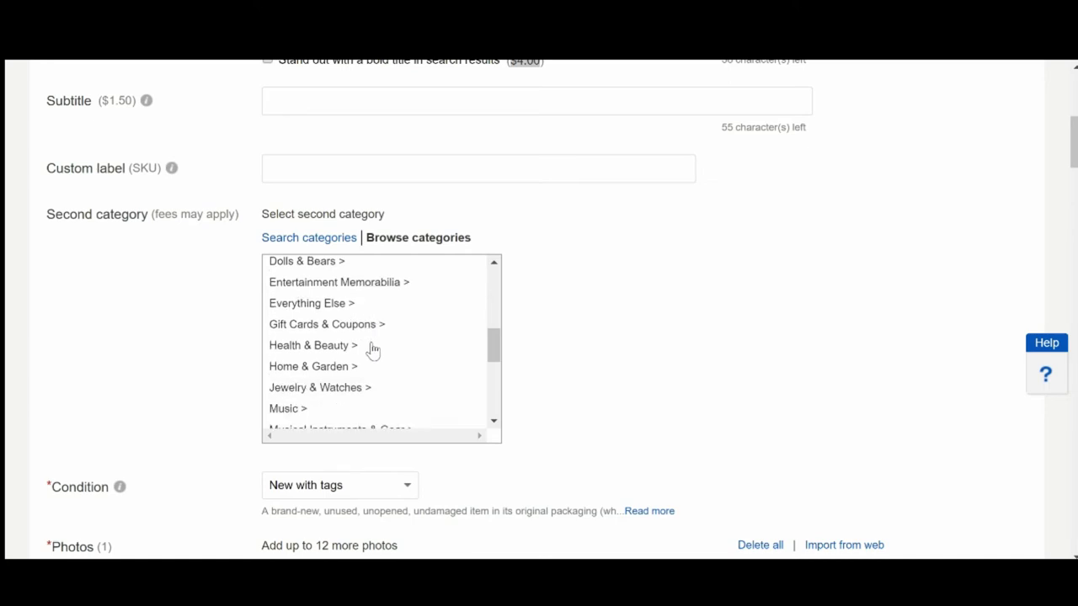
left_click(313, 356)
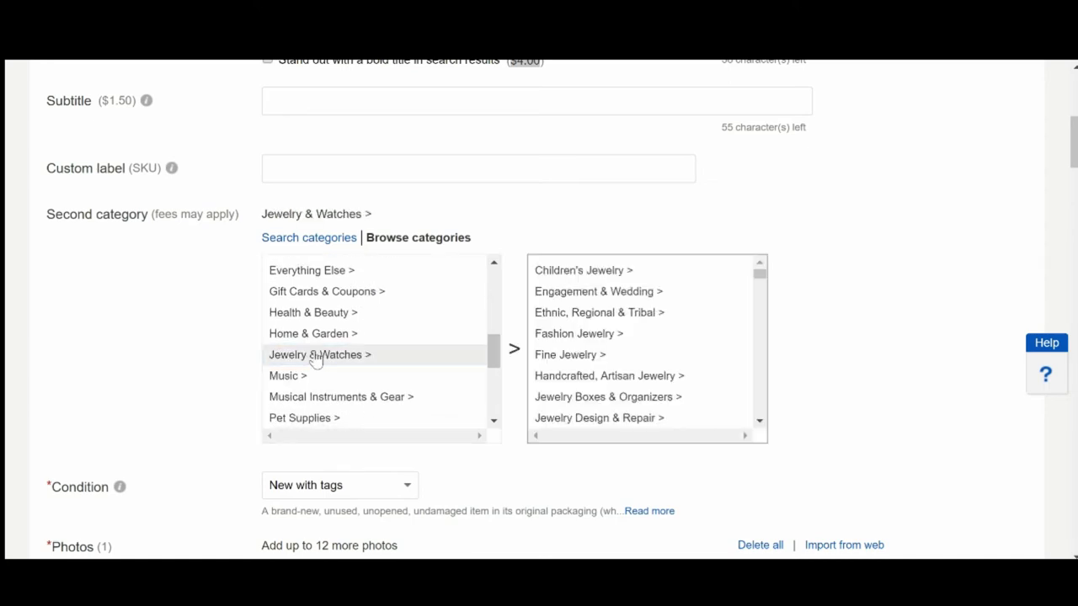
scroll(628, 316, "down", 3)
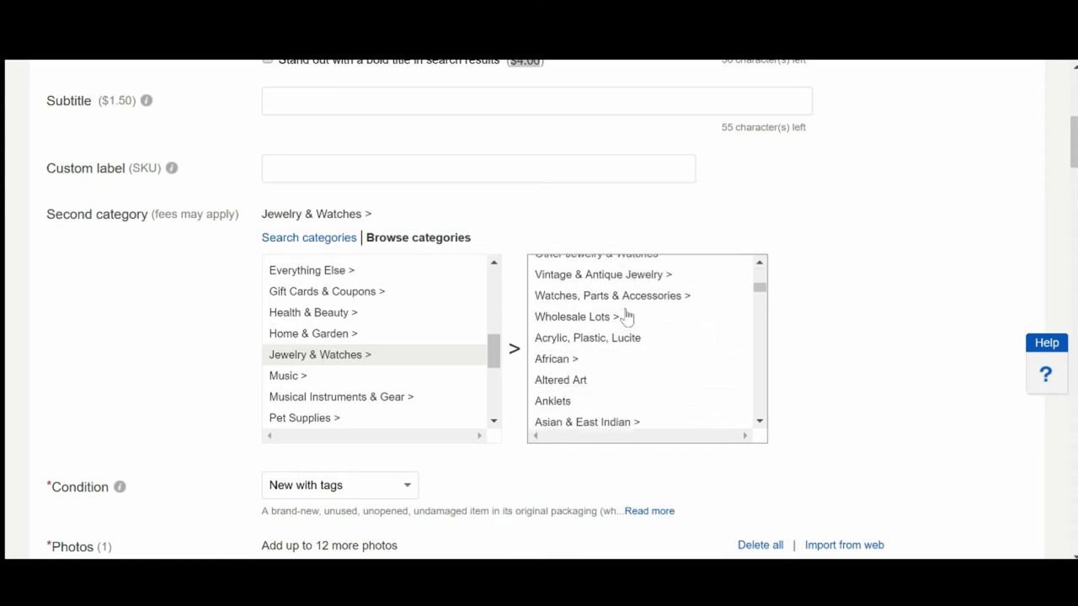
scroll(627, 316, "up", 2)
scroll(627, 316, "down", 4)
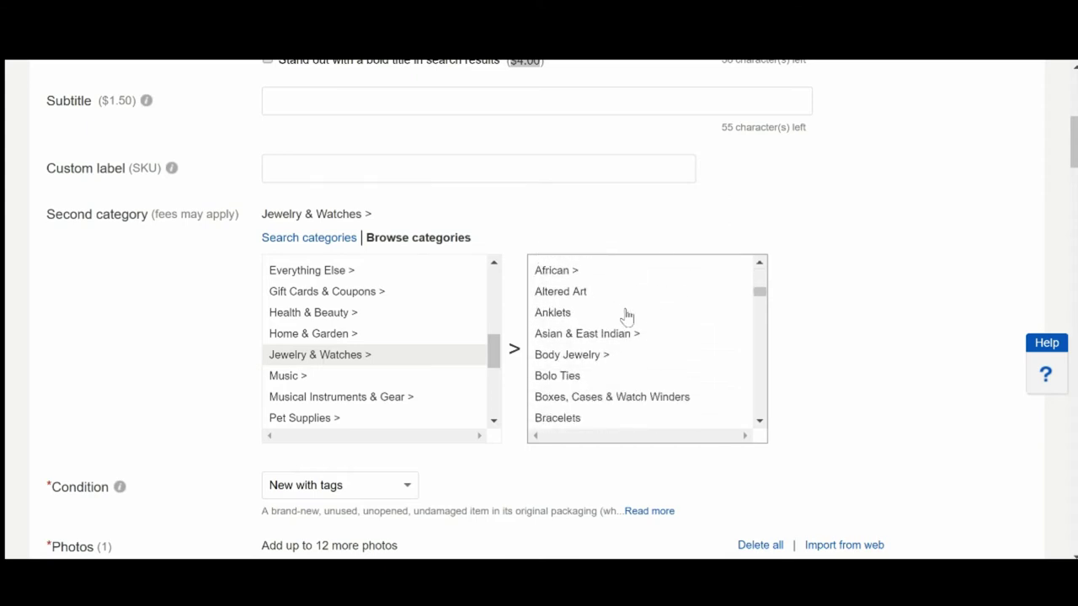
scroll(627, 316, "down", 3)
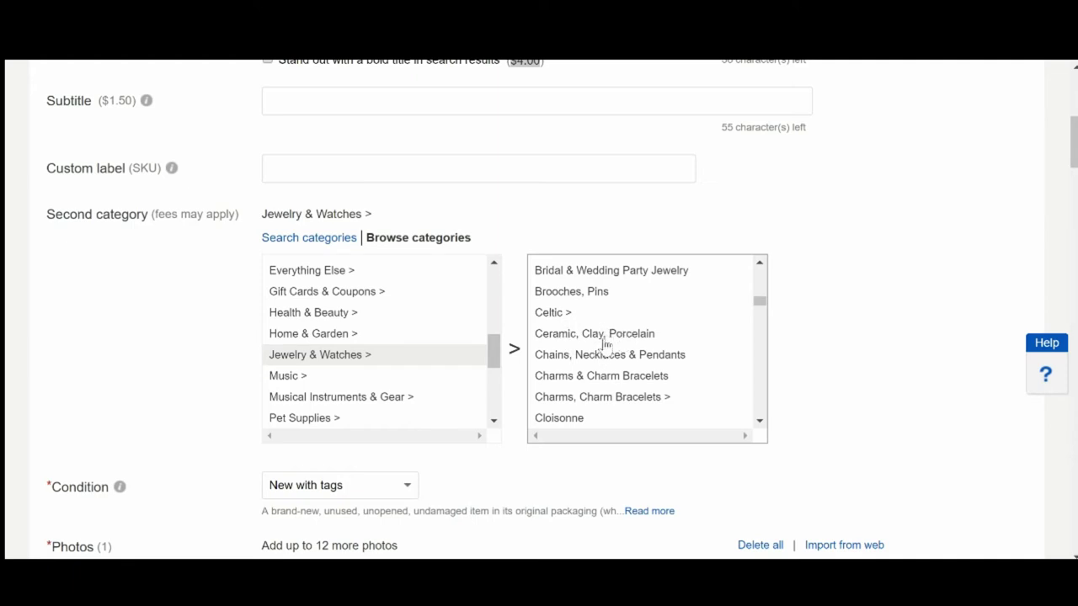
scroll(603, 345, "down", 3)
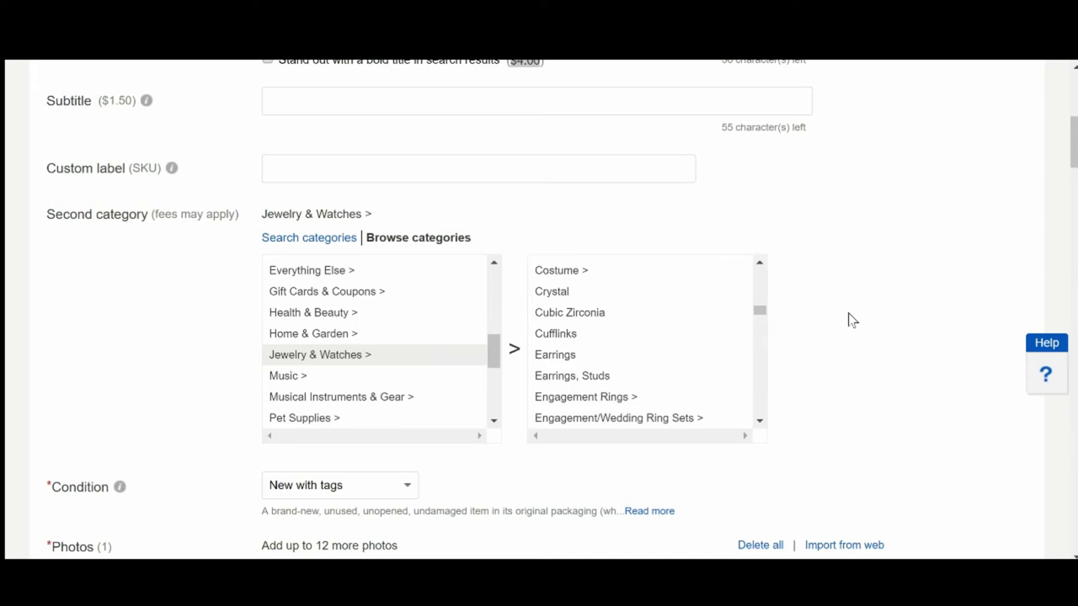
left_click(310, 238)
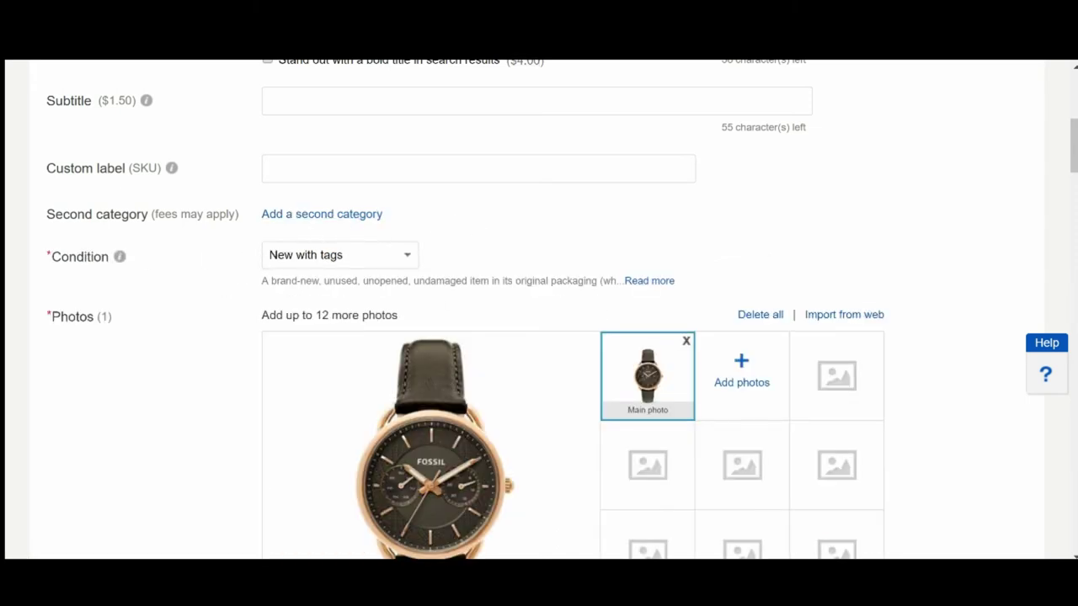
Review the available item condition options and the listing's photo section.
left_click(370, 259)
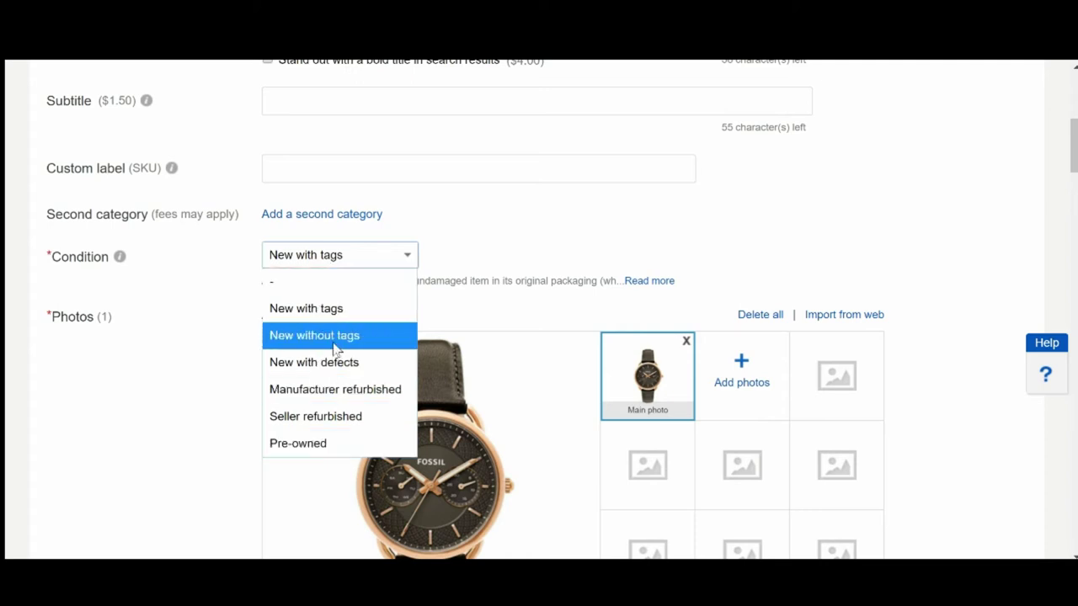
left_click(664, 212)
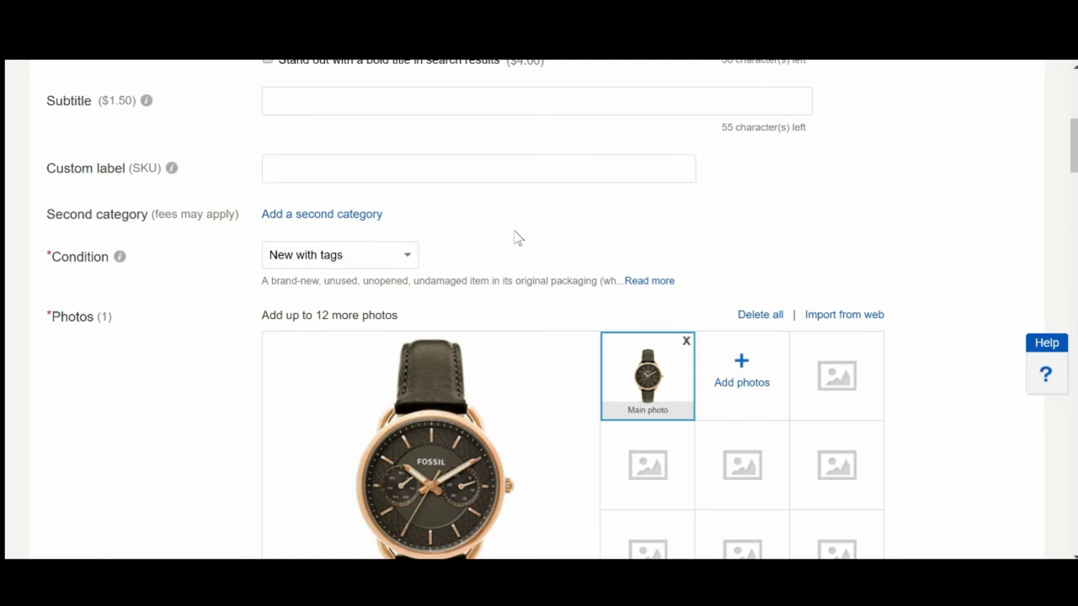
scroll(516, 238, "down", 4)
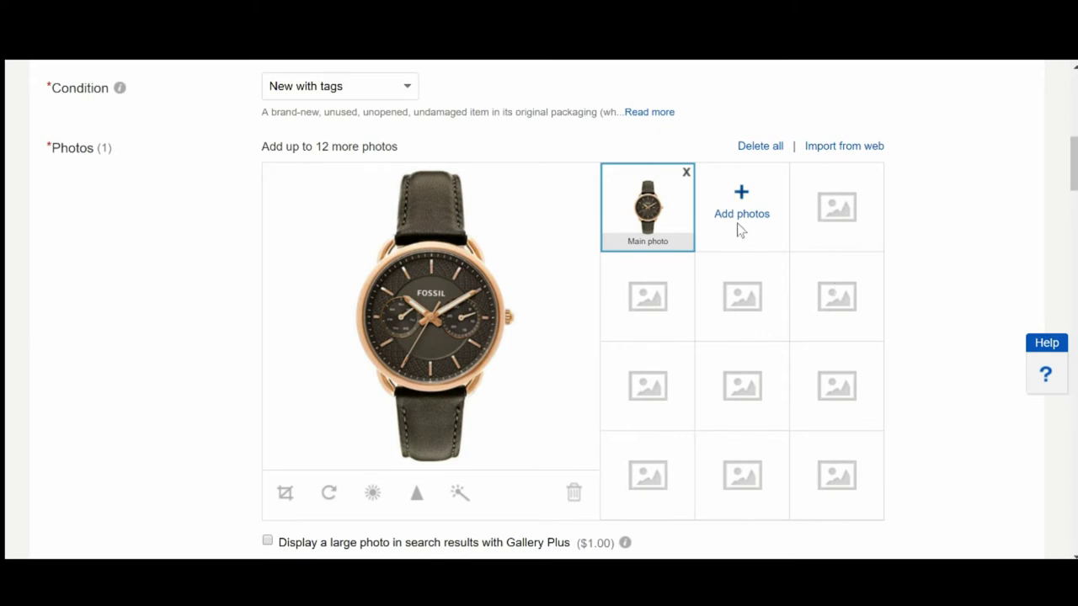
scroll(117, 313, "down", 2)
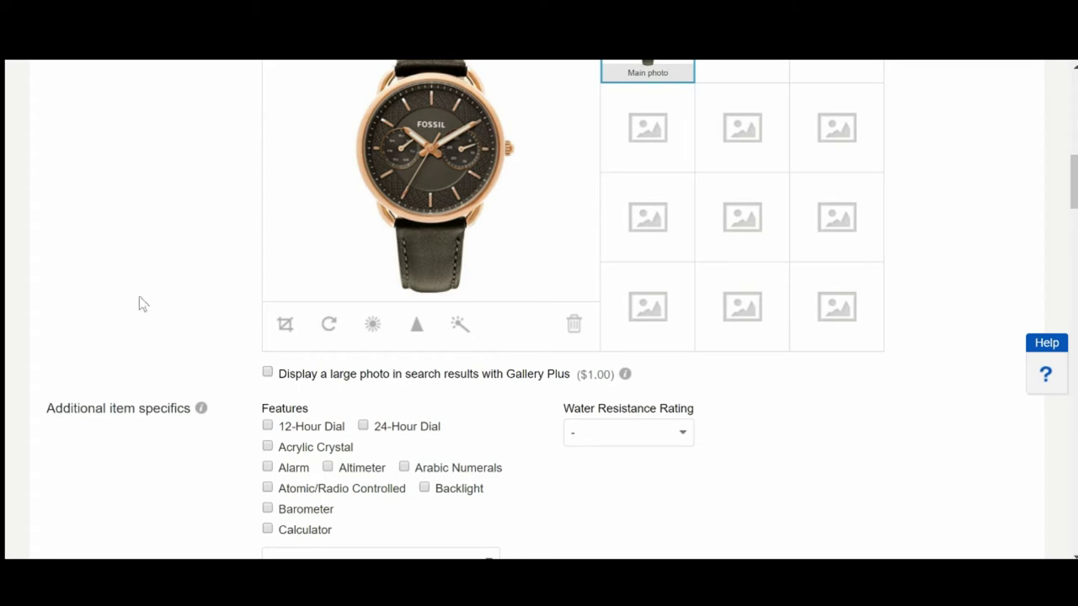
Examine the additional item specifics, including their help text, the water resistance rating options, and the feature, case and band fields.
scroll(113, 275, "down", 2)
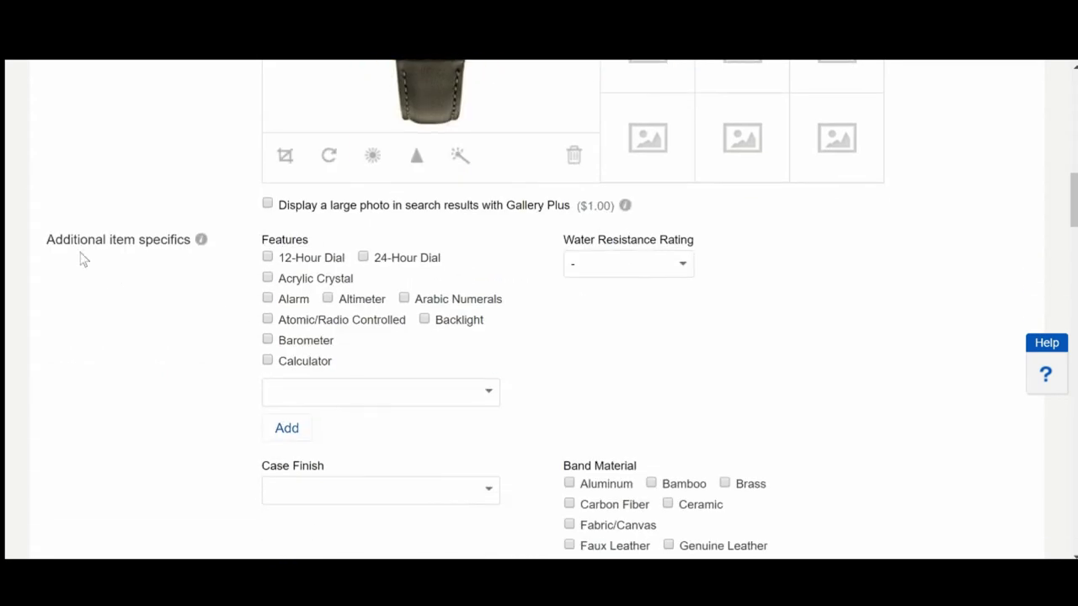
left_click_drag(54, 239, 160, 253)
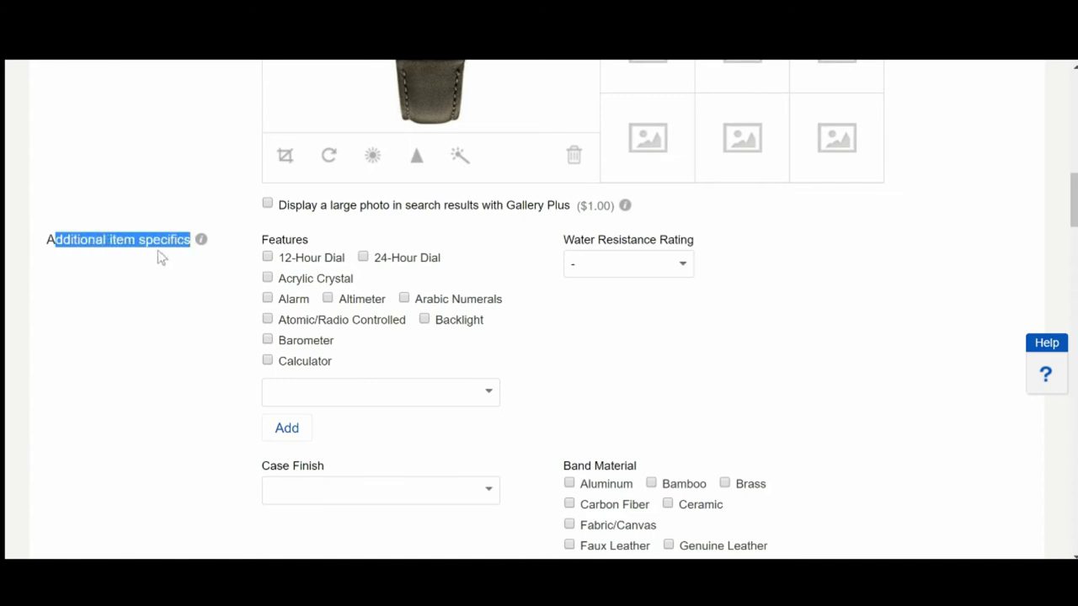
left_click(161, 269)
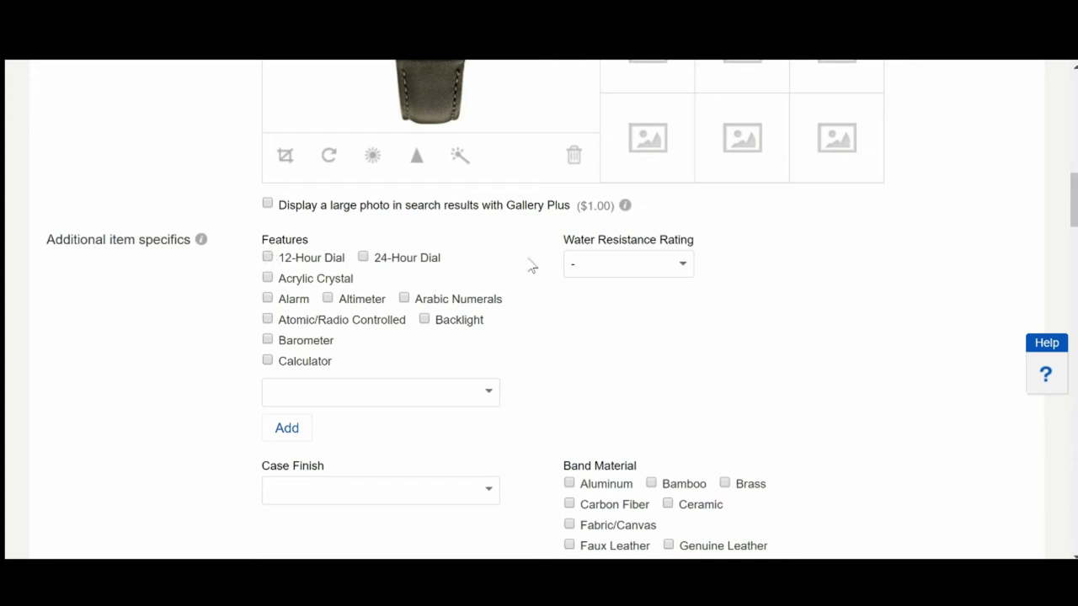
left_click(594, 267)
left_click(592, 270)
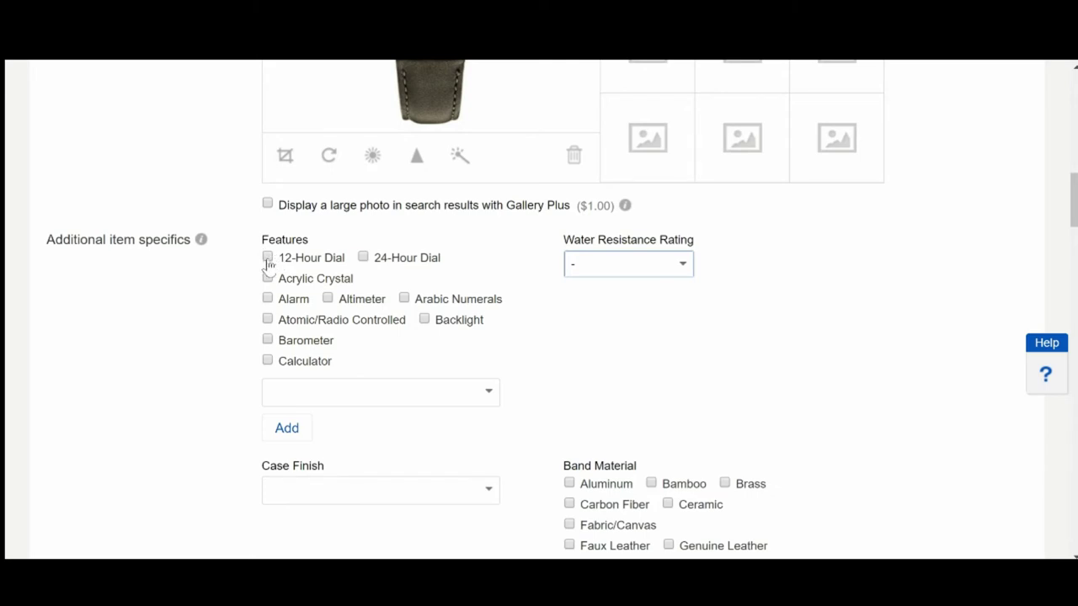
left_click(201, 242)
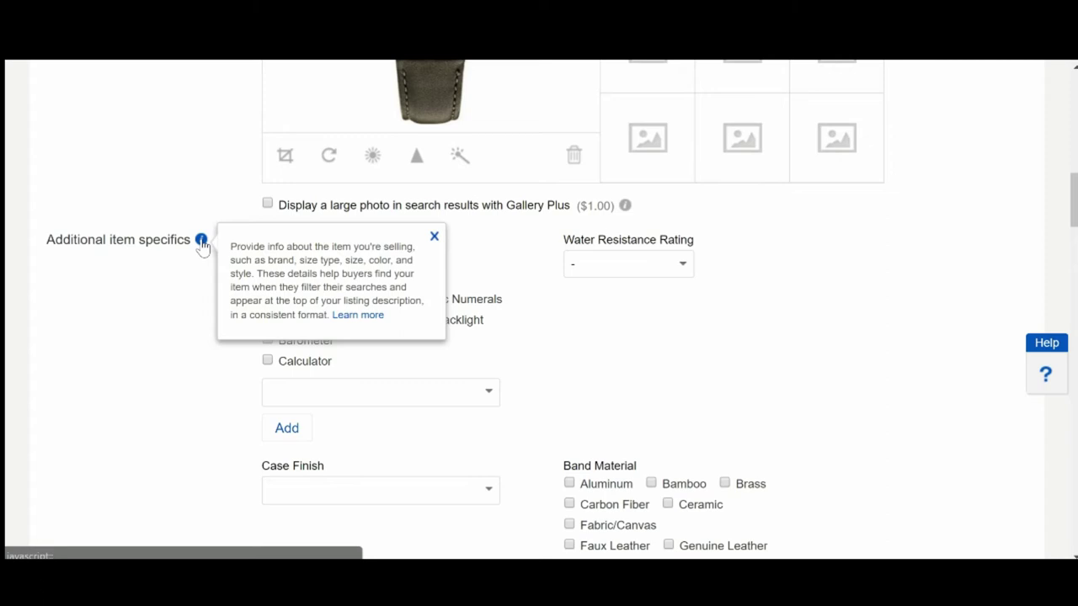
left_click(631, 344)
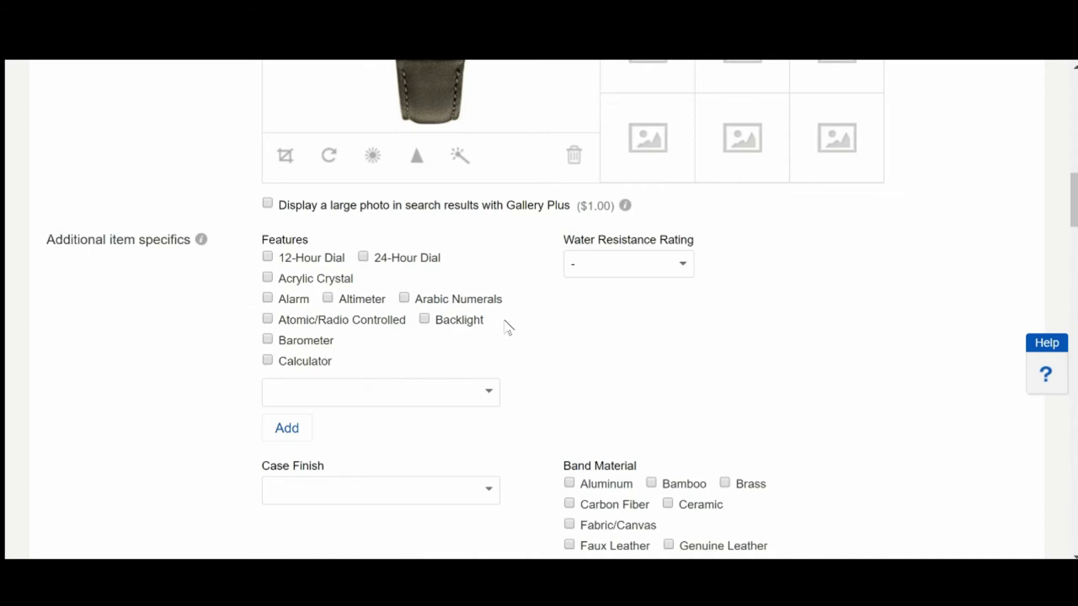
scroll(546, 328, "down", 1)
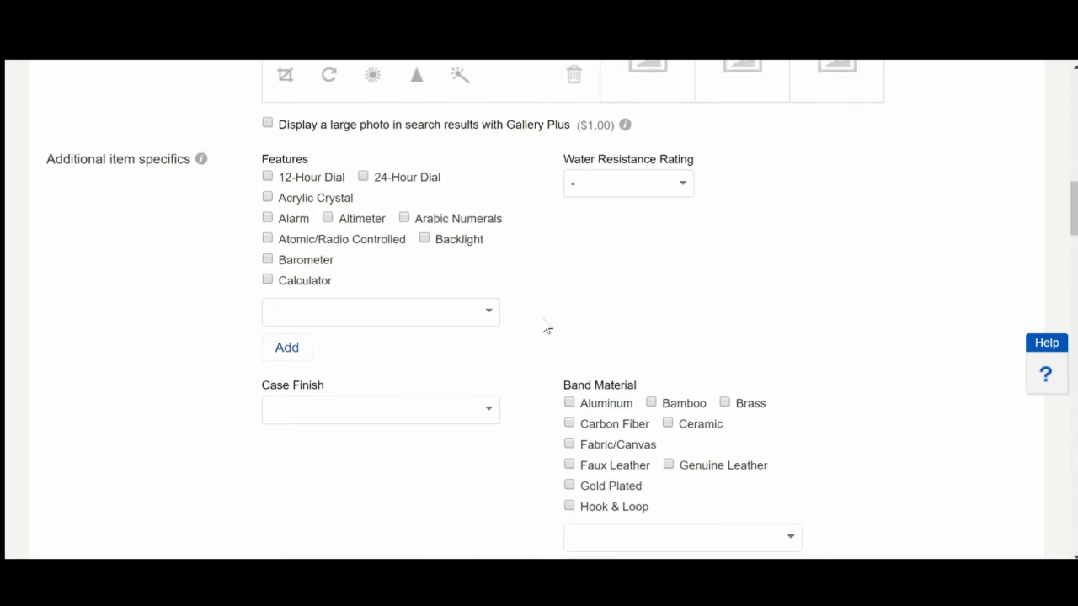
scroll(545, 286, "down", 3)
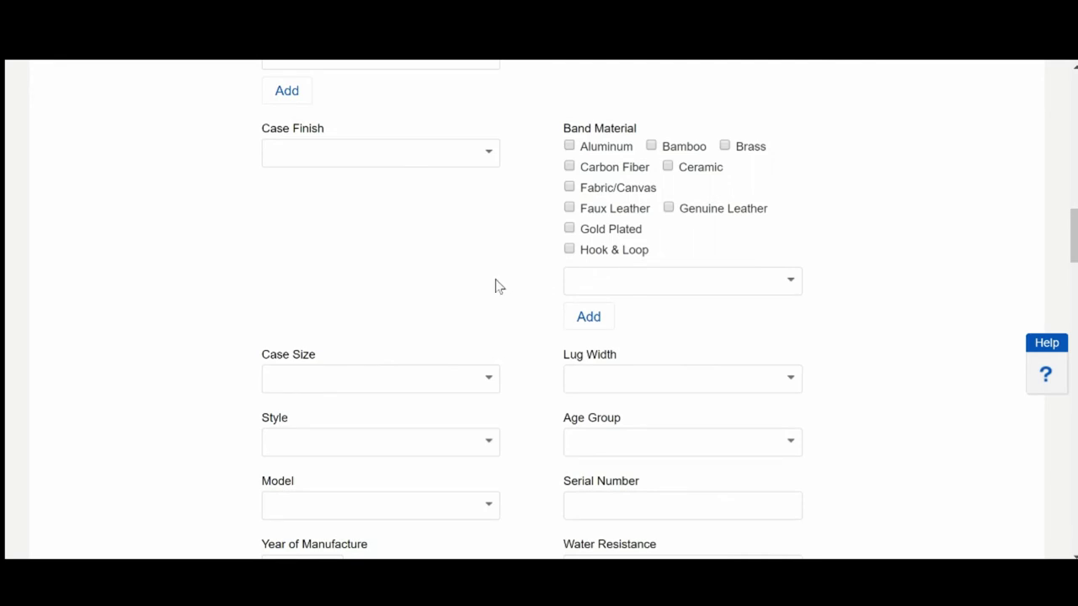
Examine the remaining item specifics, including the age group, year of manufacture and water resistance options, through to the option for adding a custom specific.
scroll(497, 287, "down", 1)
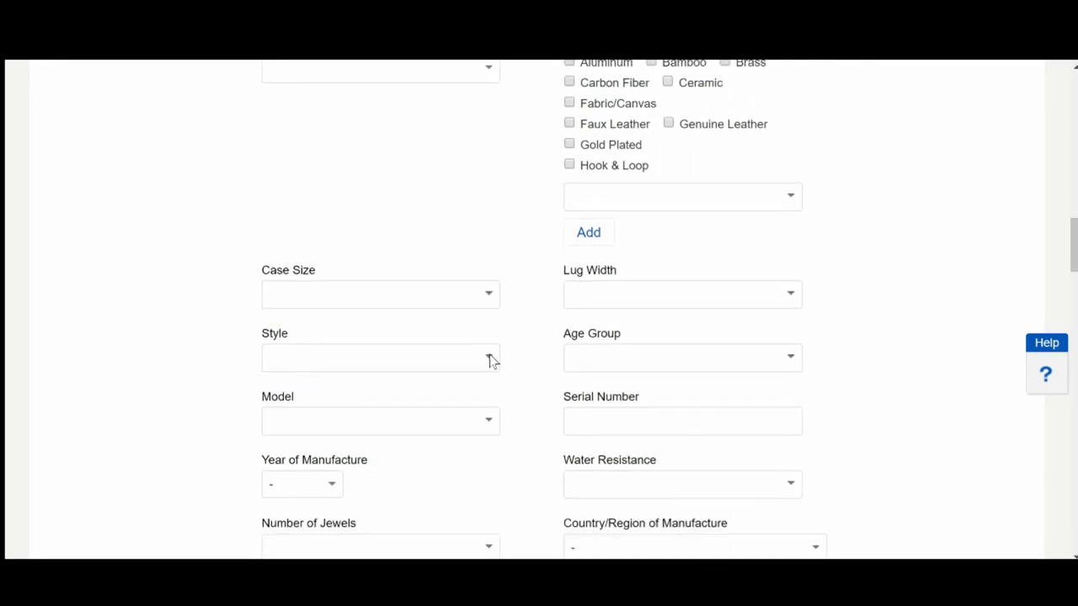
scroll(531, 303, "up", 1)
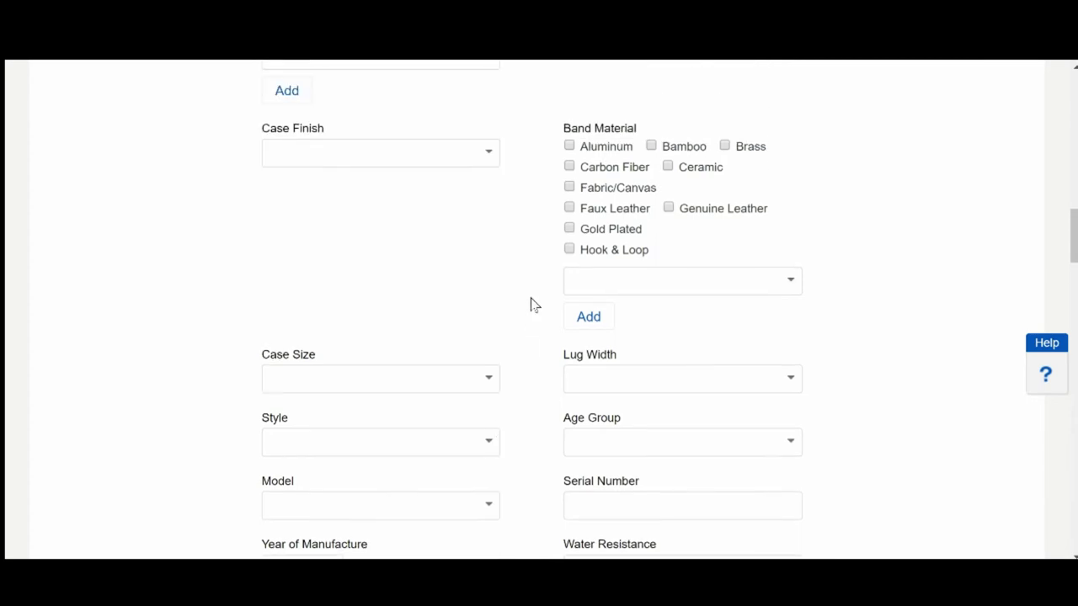
scroll(531, 303, "down", 1)
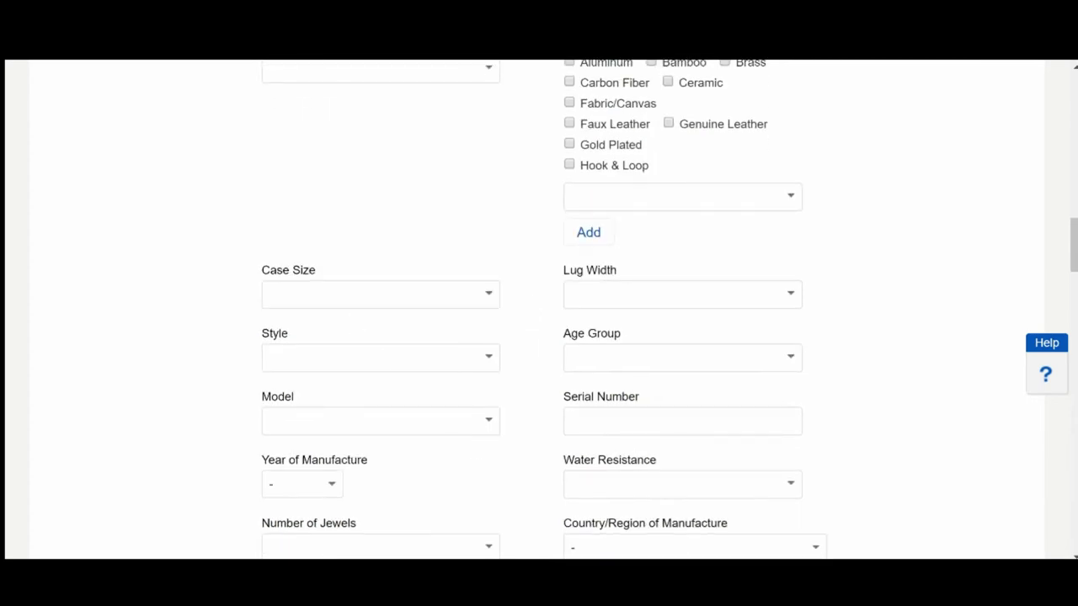
left_click(791, 360)
scroll(794, 363, "down", 1)
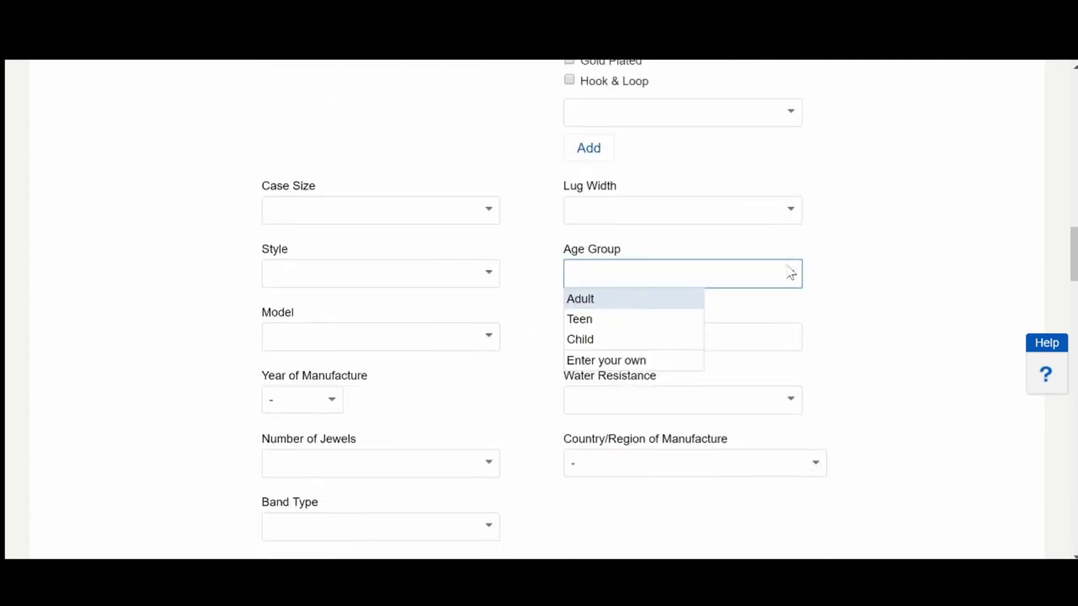
left_click(865, 331)
scroll(339, 317, "down", 1)
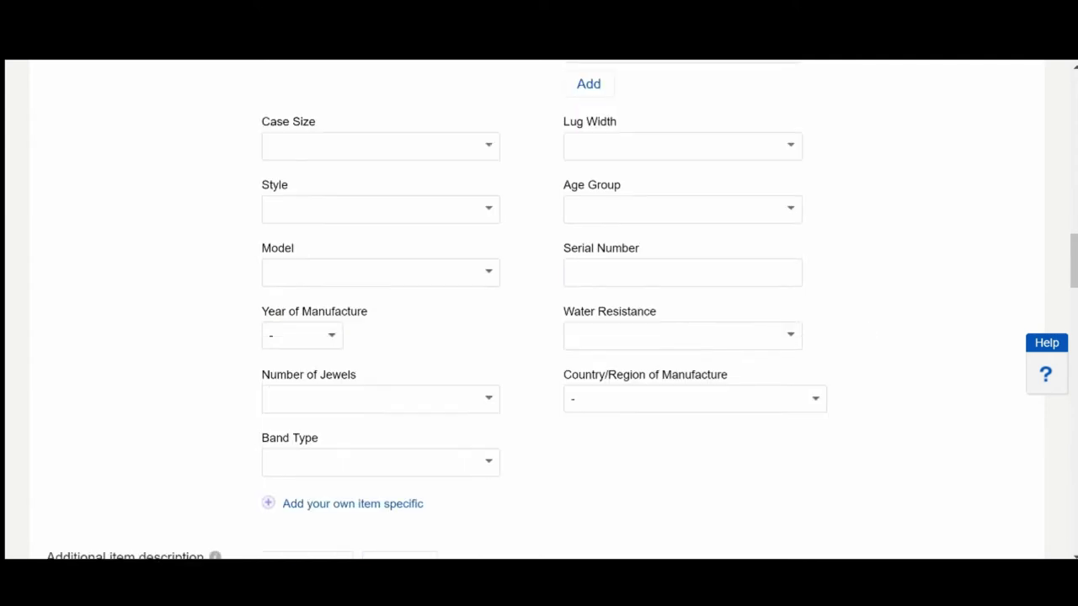
left_click(339, 315)
left_click(191, 321)
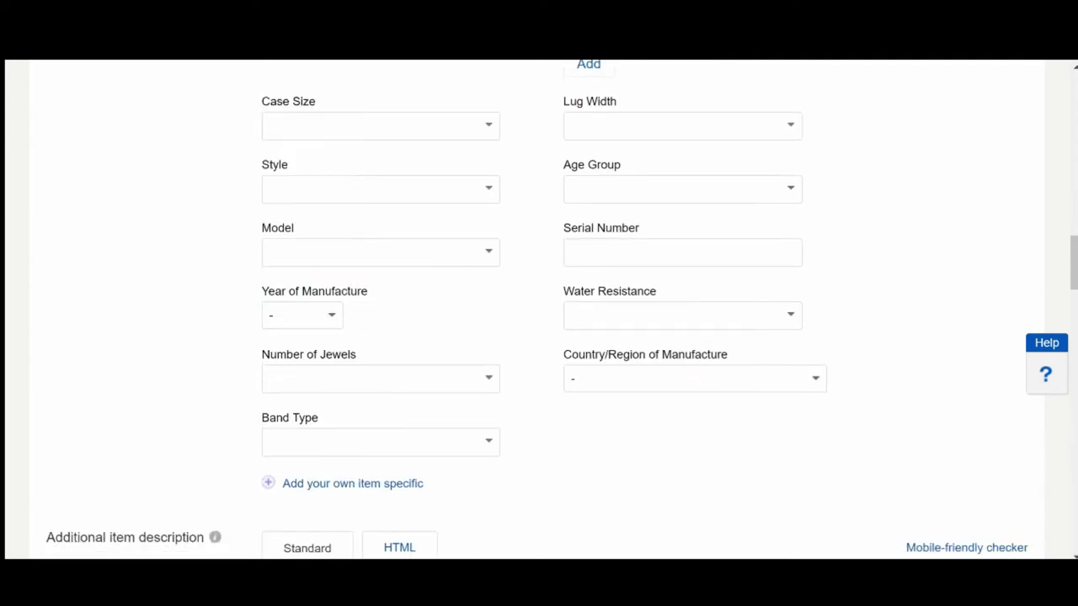
left_click(791, 314)
left_click(886, 294)
scroll(839, 298, "down", 2)
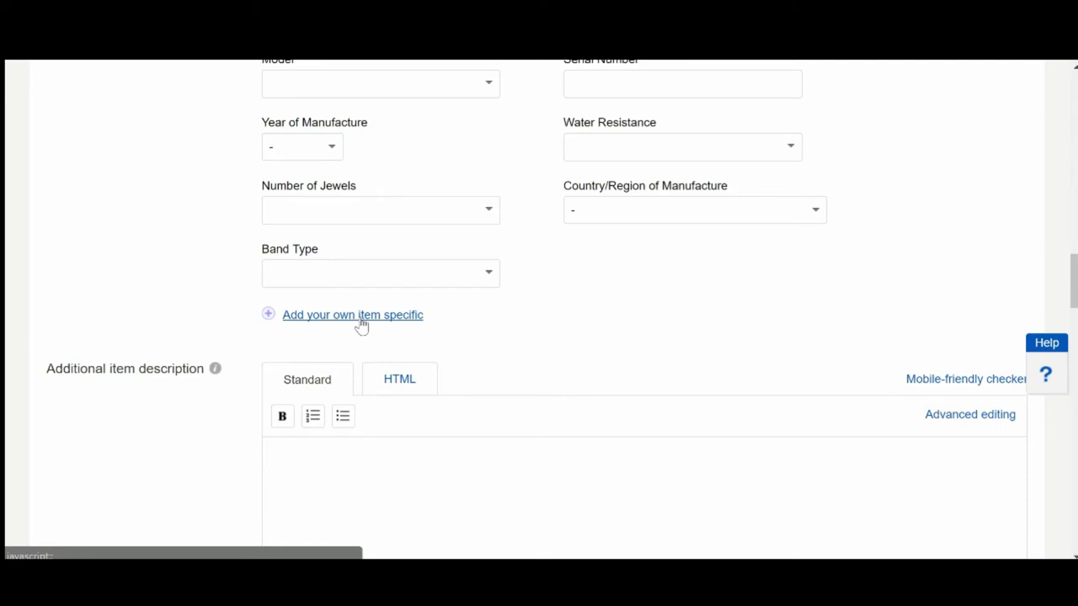
scroll(380, 257, "up", 3)
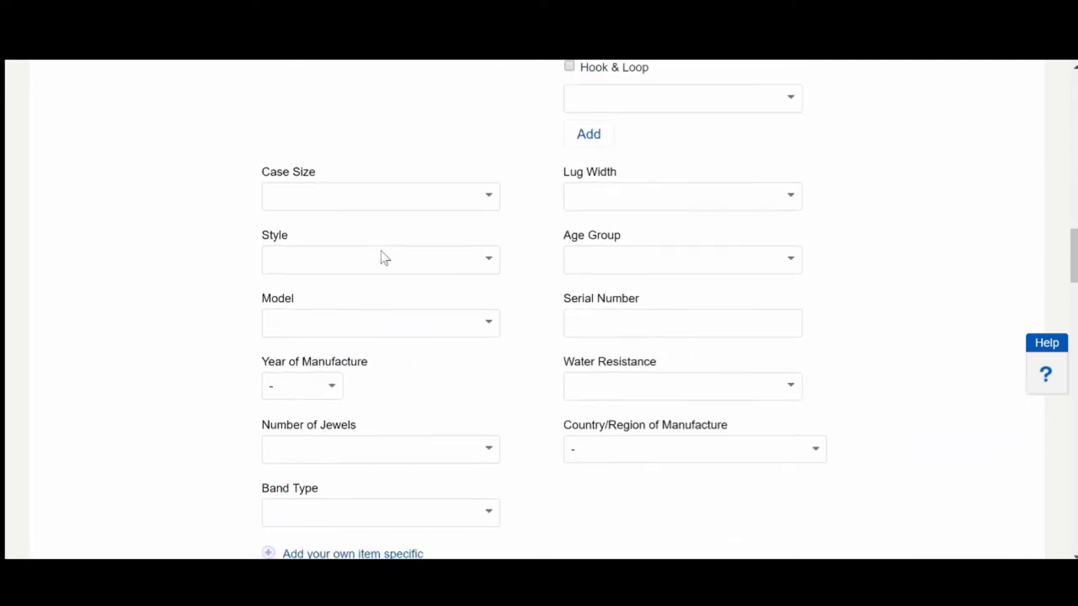
scroll(381, 258, "down", 3)
scroll(382, 257, "down", 2)
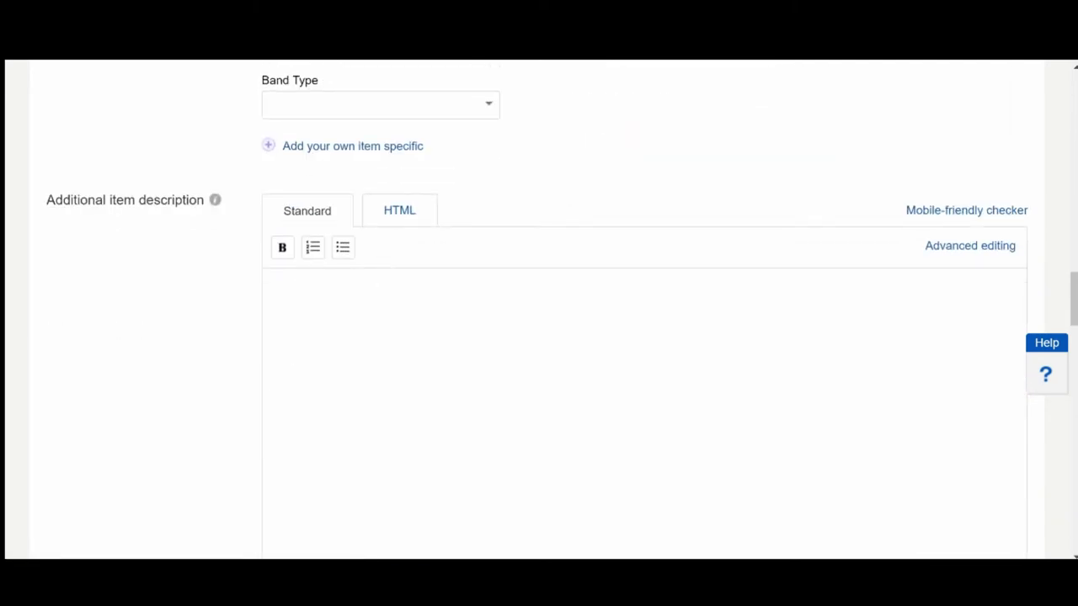
Place the cursor in the additional item description and find the product description table in the existing Fossil Tailor ES4092 listing.
left_click(269, 285)
scroll(538, 337, "down", 2)
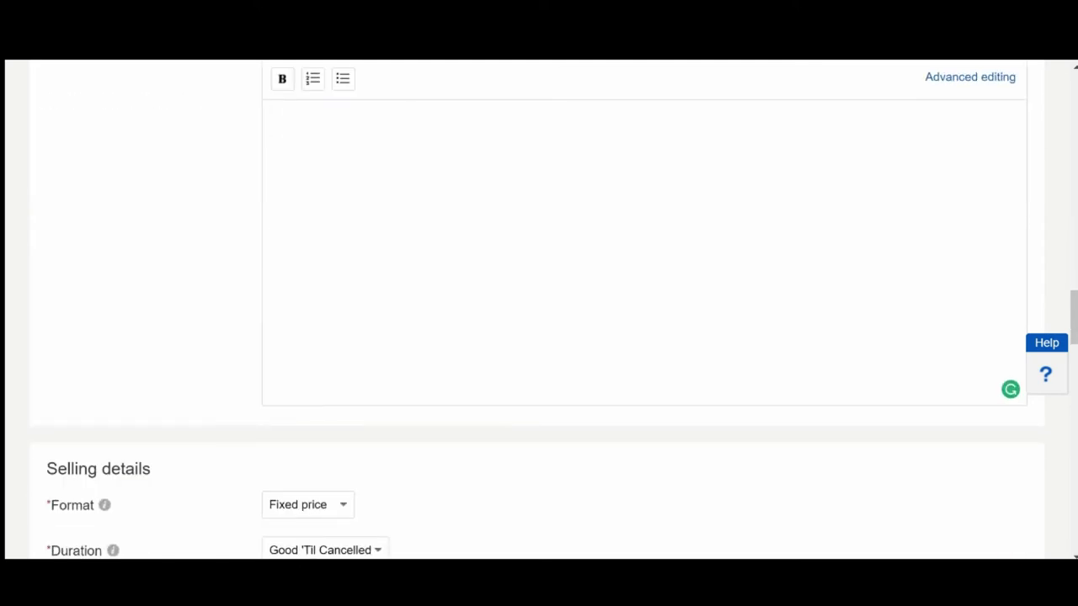
scroll(539, 337, "up", 2)
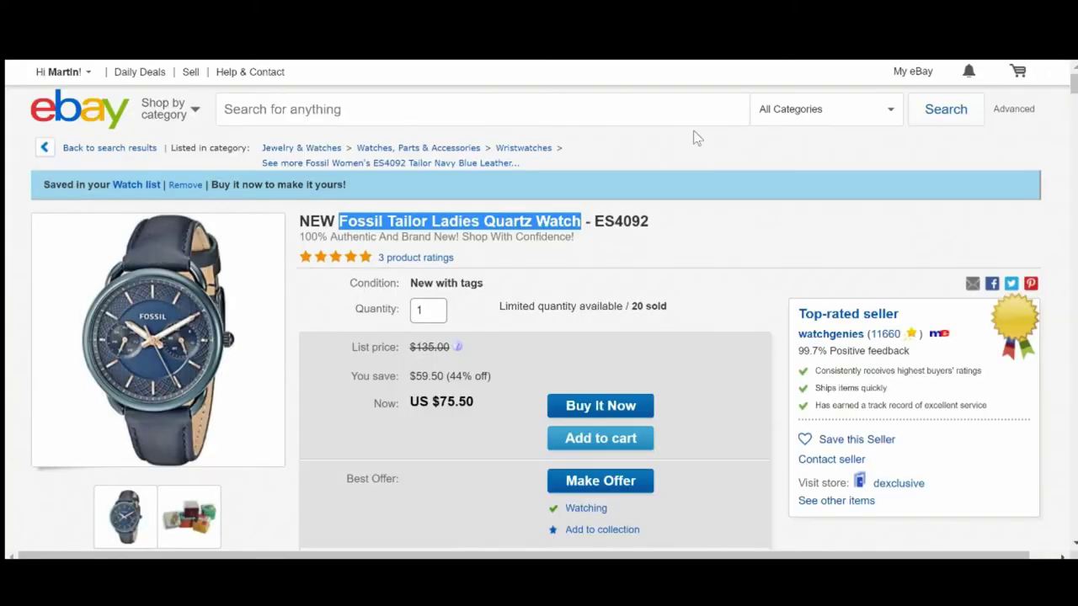
scroll(560, 252, "down", 7)
scroll(560, 253, "down", 6)
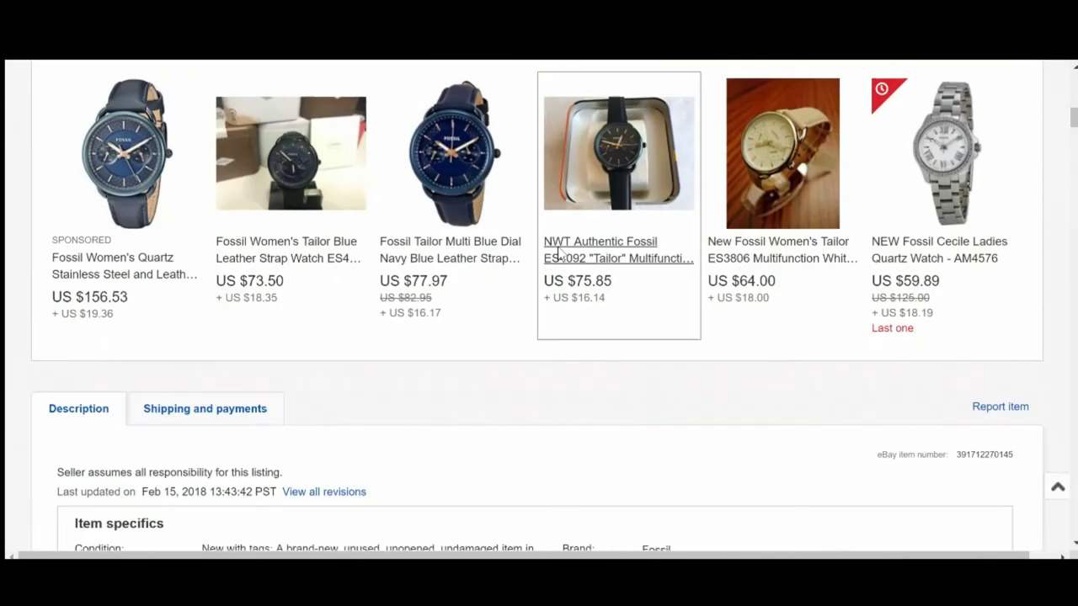
scroll(558, 252, "down", 6)
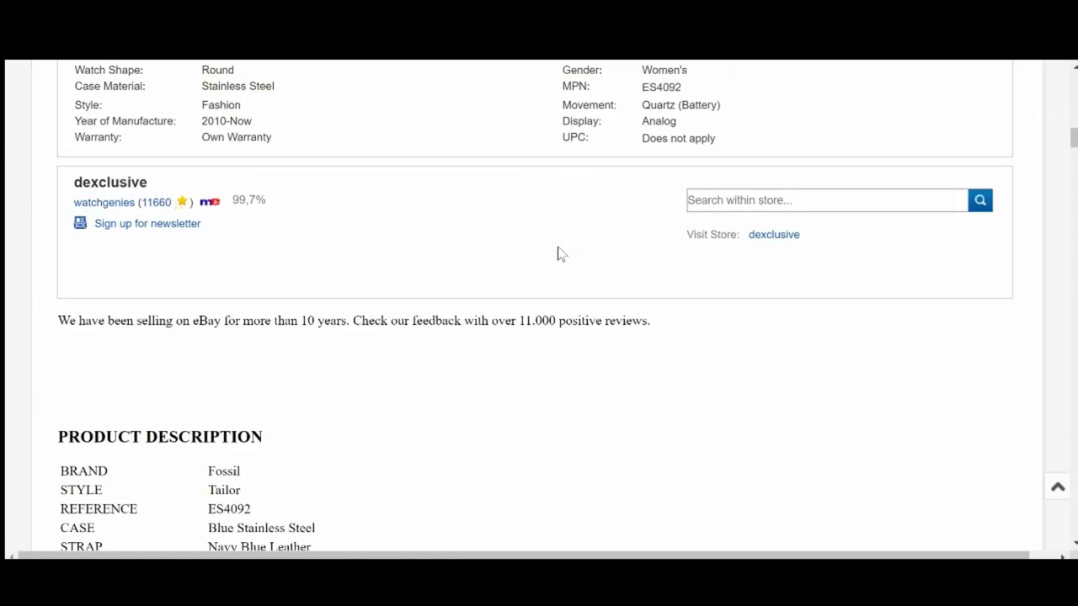
scroll(140, 181, "up", 1)
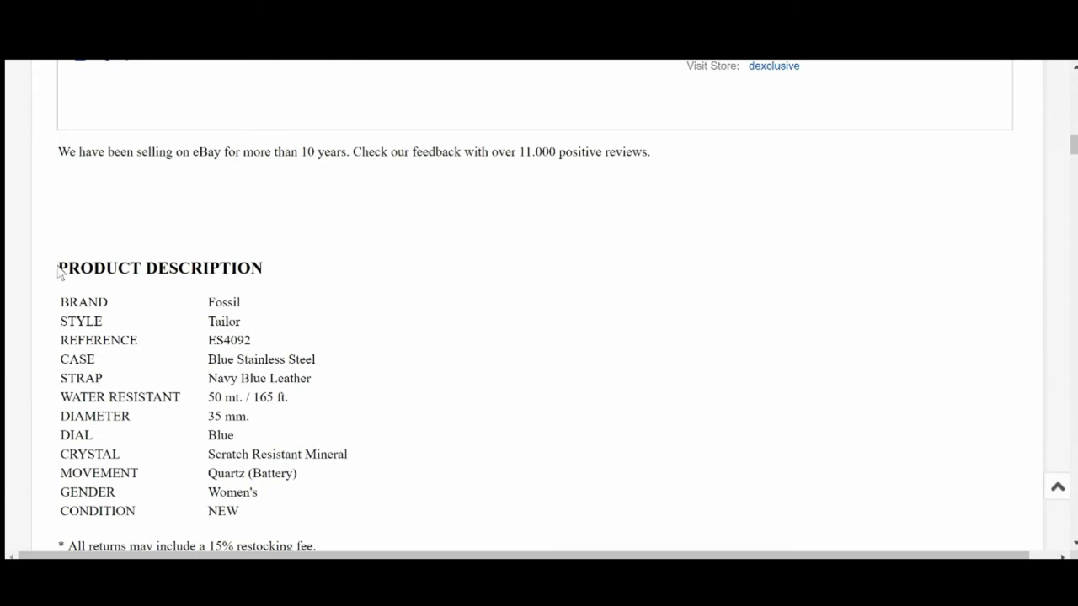
scroll(210, 409, "down", 2)
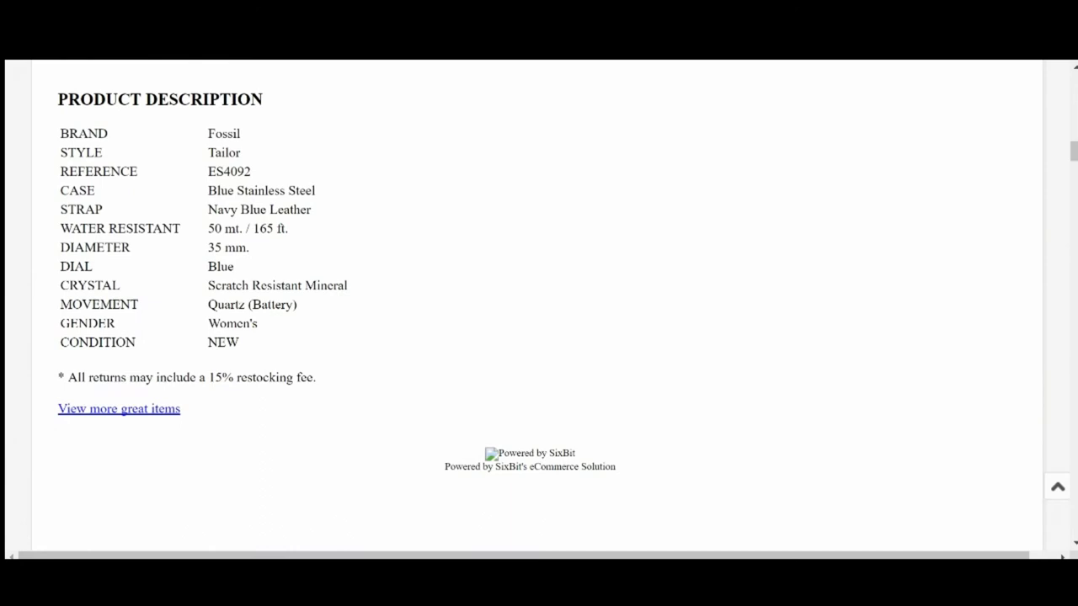
Copy the PRODUCT DESCRIPTION heading and specification table, without the restocking note, into the new listing's additional item description.
left_click_drag(65, 378, 354, 384)
left_click(274, 305)
left_click_drag(244, 345, 63, 101)
right_click(62, 101)
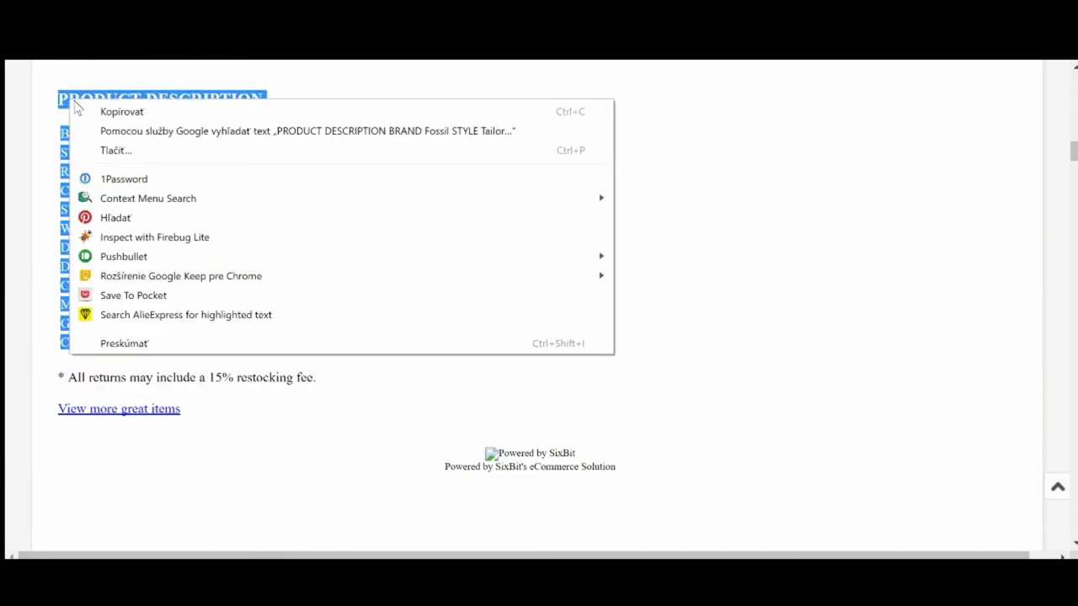
left_click(87, 111)
key("ctrl+Tab")
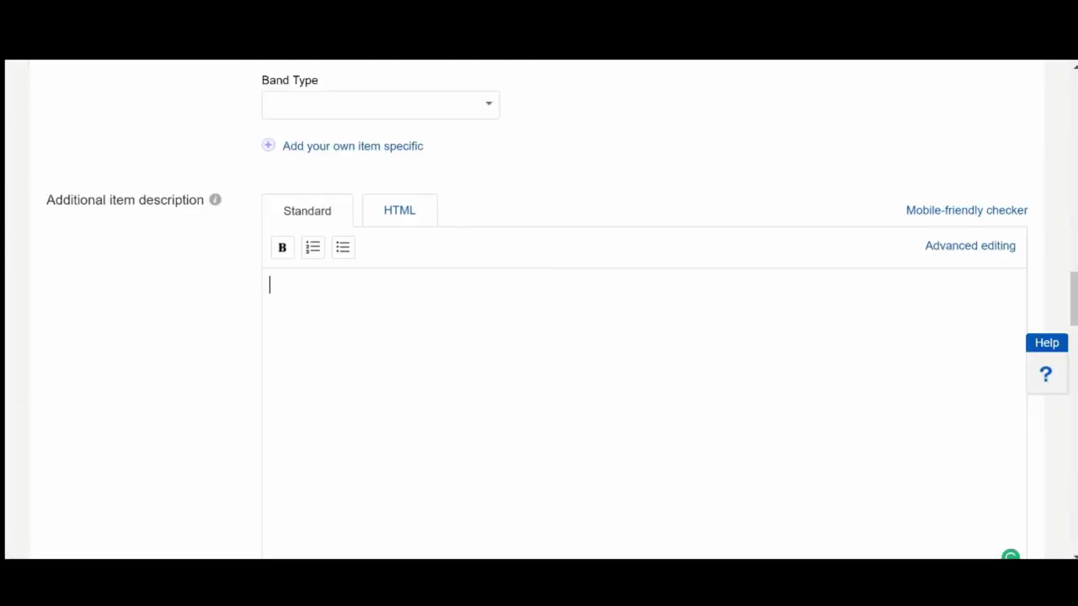
key("ctrl+v")
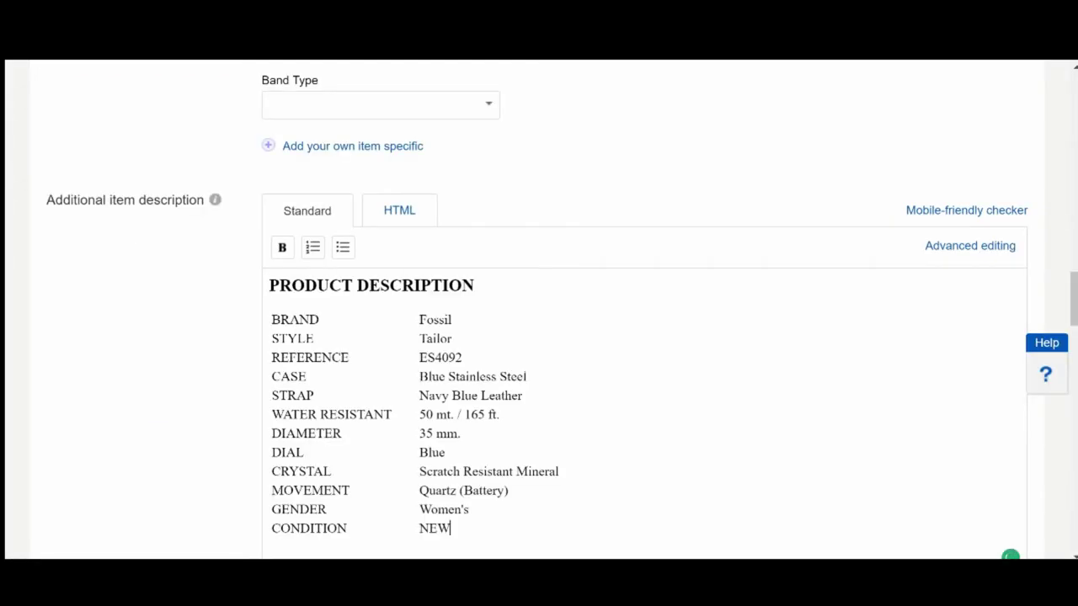
Review the selling format options in the selling details and keep Fixed price.
scroll(538, 311, "down", 2)
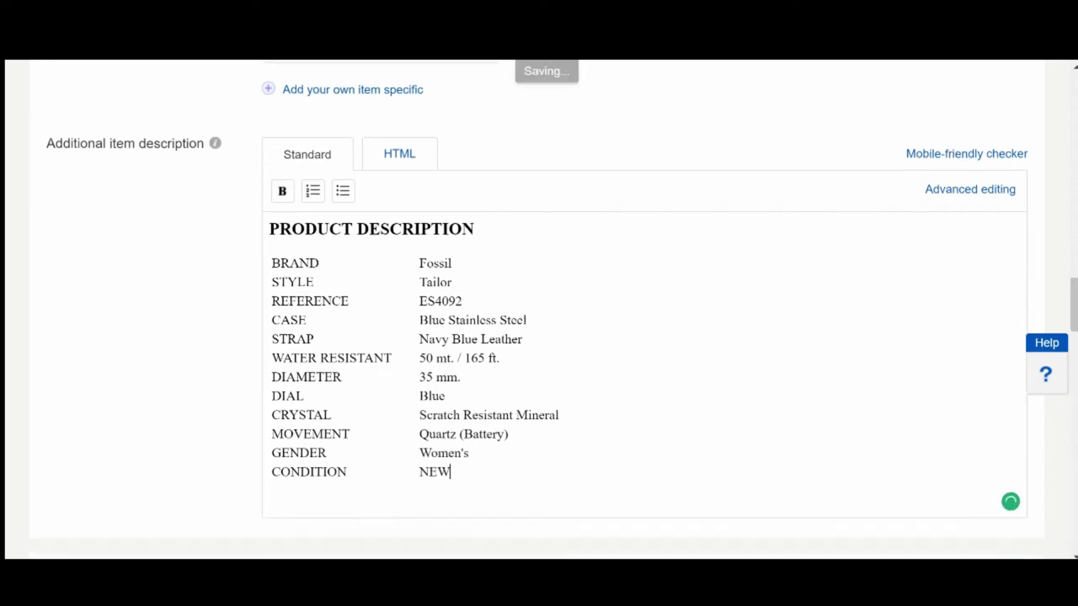
scroll(469, 272, "down", 3)
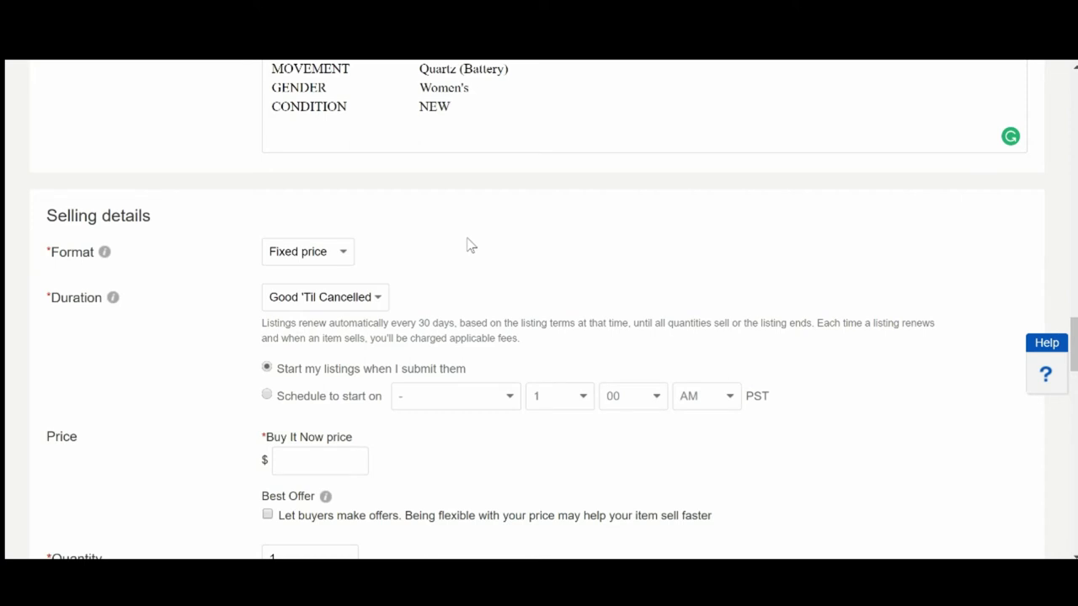
left_click(343, 254)
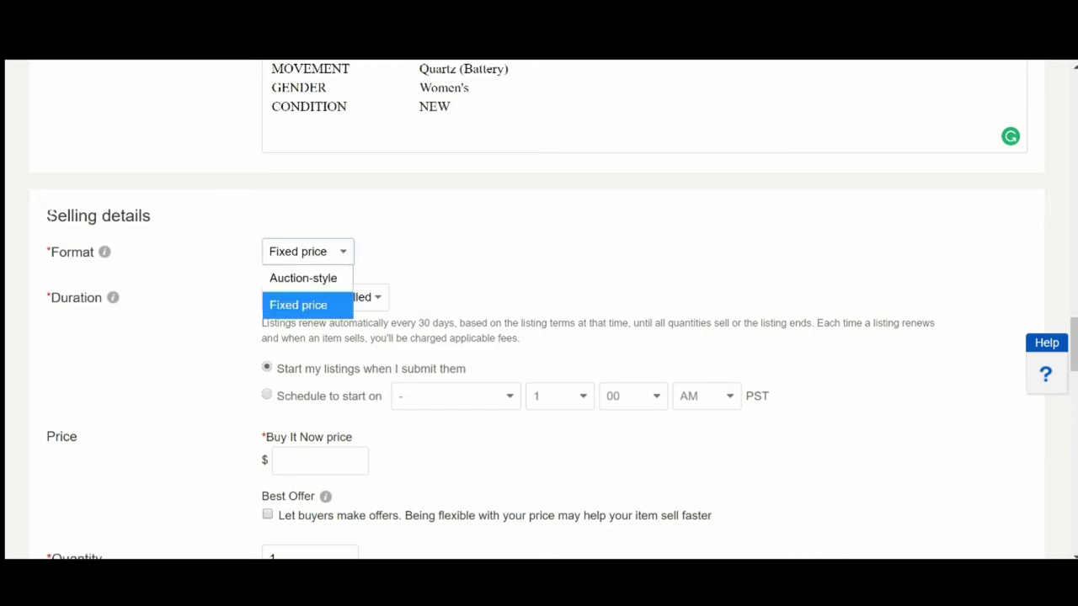
left_click(405, 264)
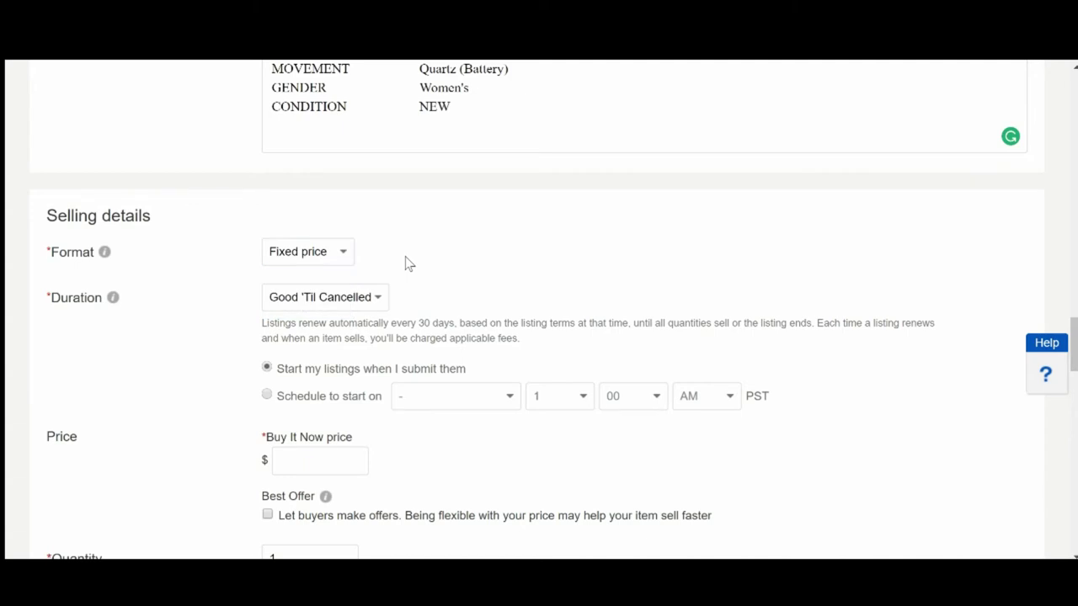
left_click(344, 252)
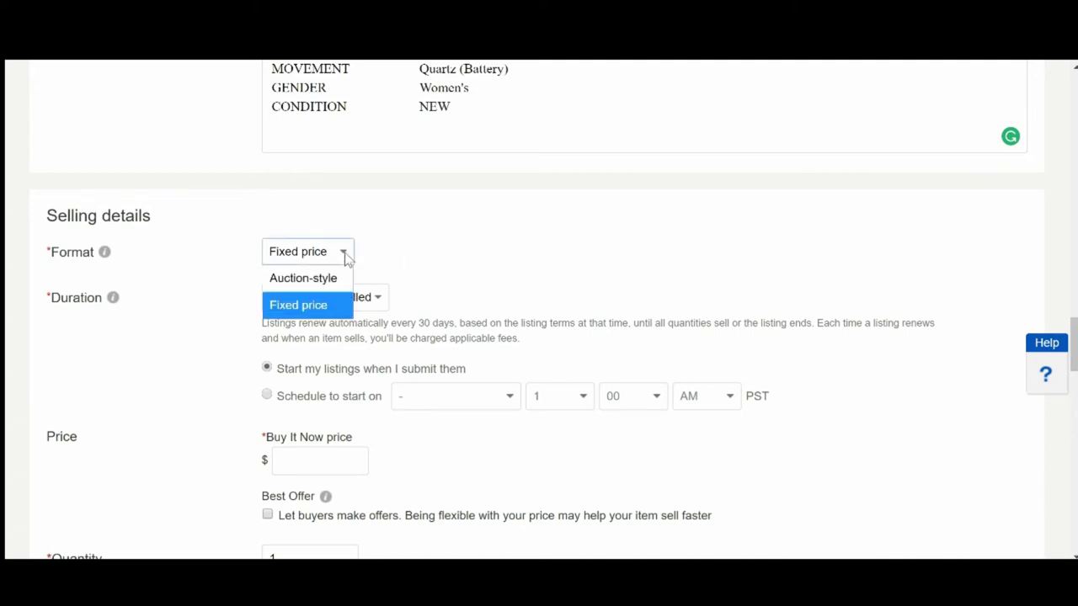
left_click(310, 313)
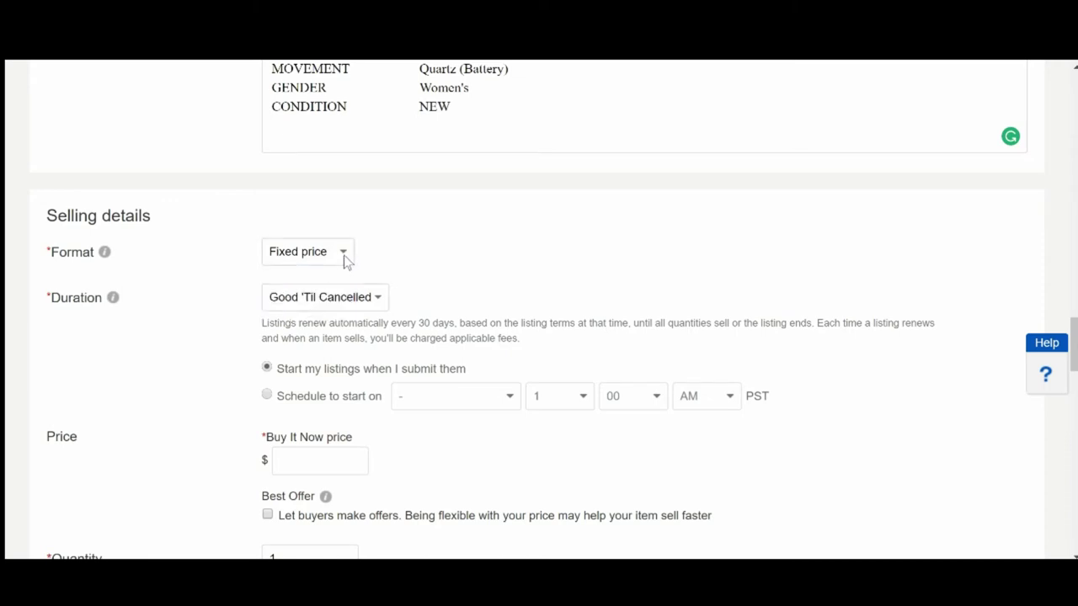
Switch the selling format to Auction-style and review its duration and price fields.
left_click(344, 258)
left_click(325, 278)
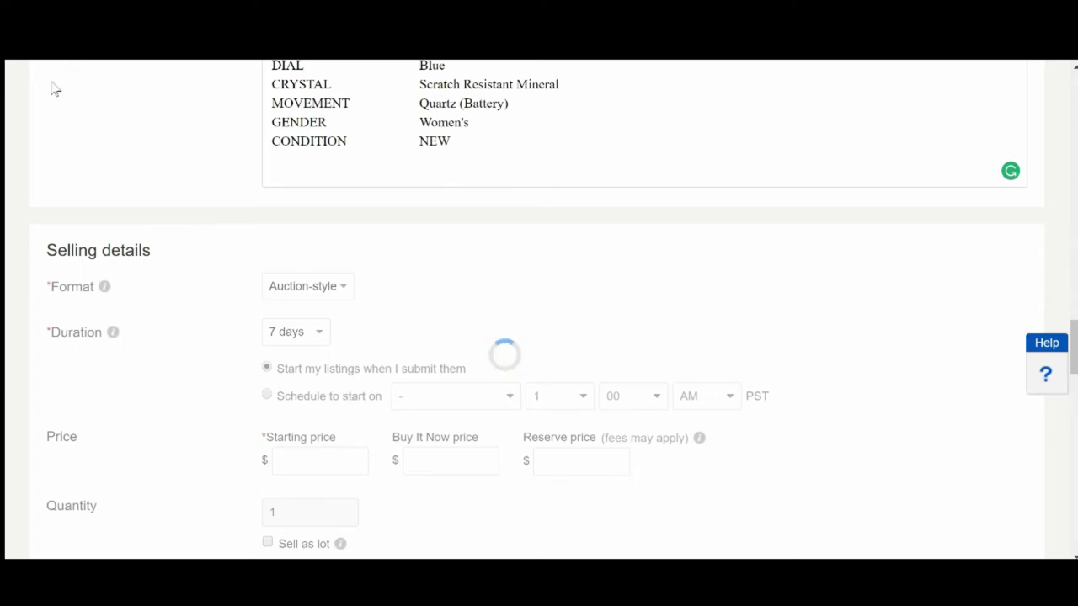
scroll(482, 352, "down", 4)
scroll(491, 339, "up", 6)
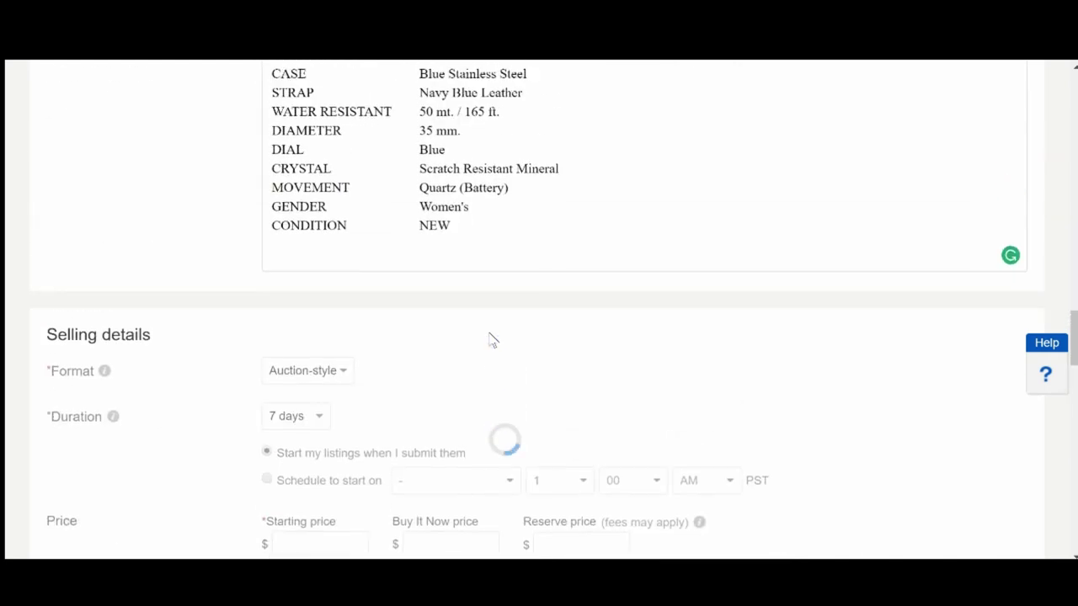
scroll(528, 308, "down", 2)
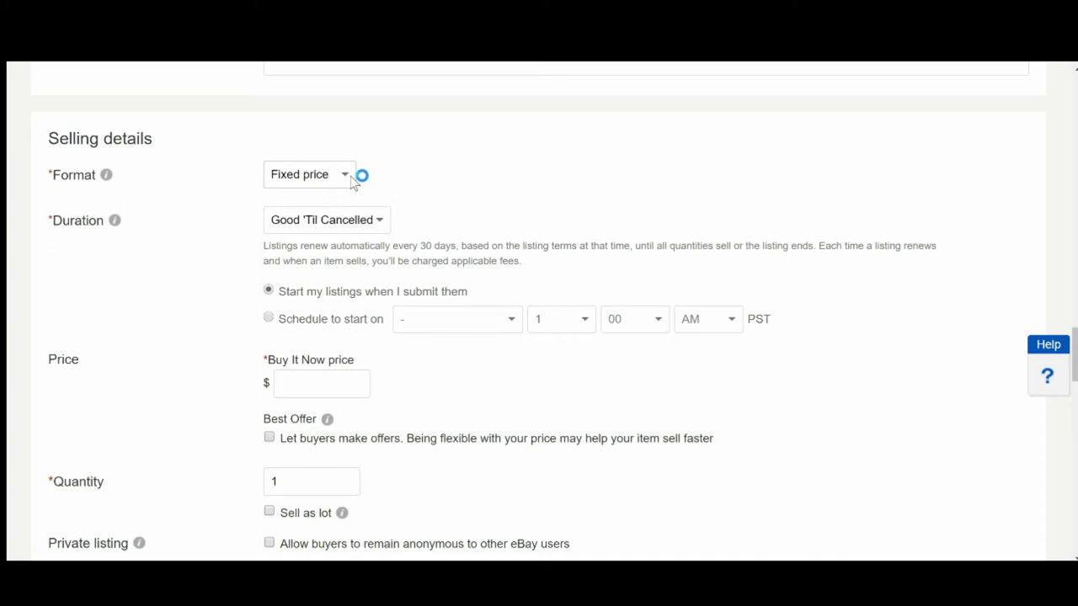
Review the duration choices for the fixed-price listing and its scheduling, Buy It Now price, Best Offer, quantity and payment options.
left_click(377, 221)
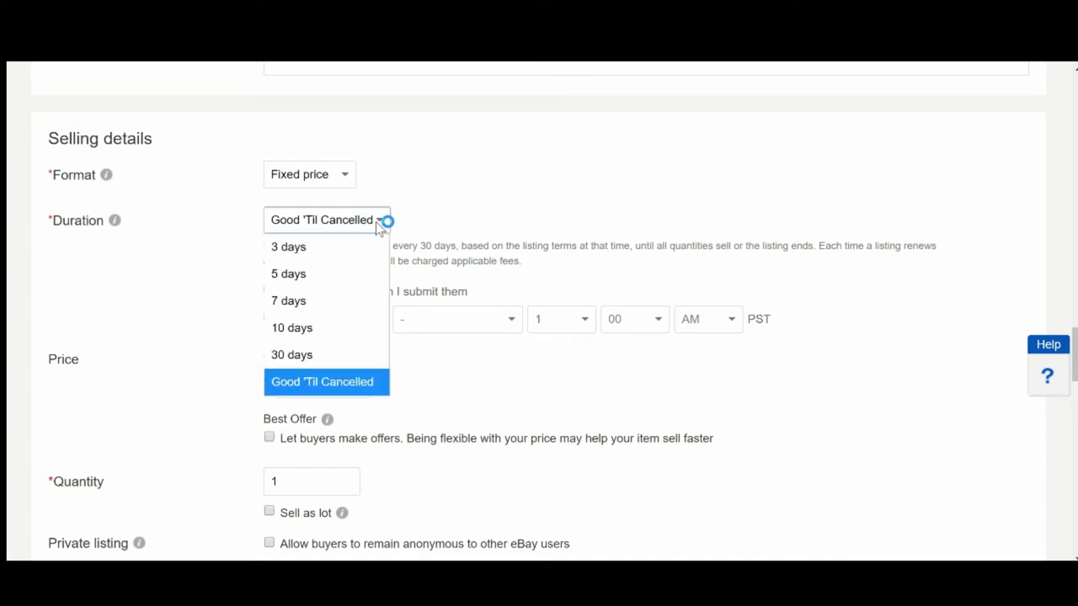
left_click(376, 221)
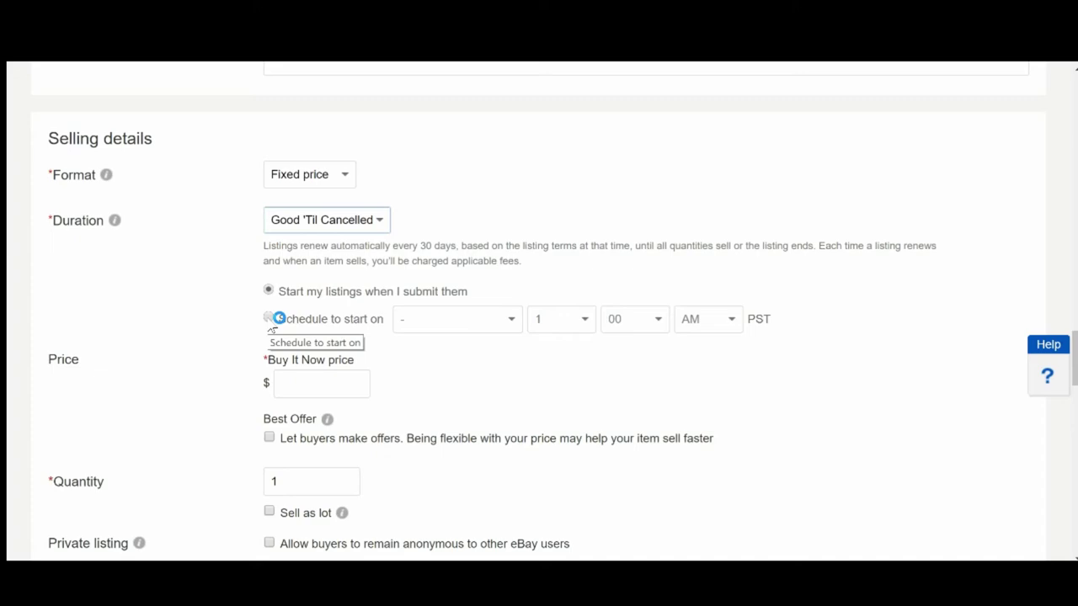
scroll(278, 318, "down", 4)
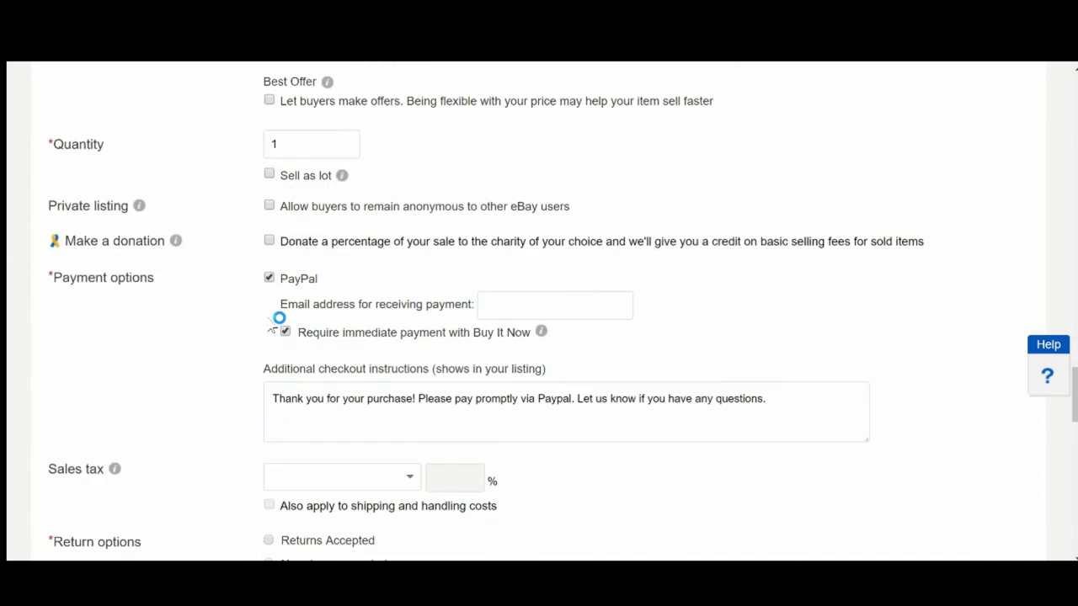
scroll(310, 178, "up", 1)
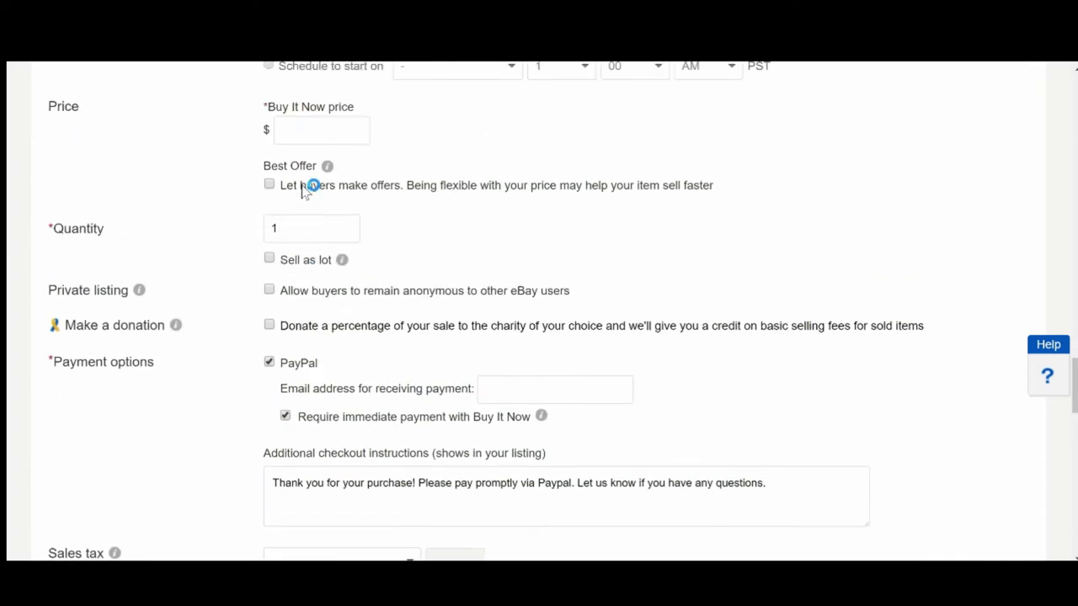
left_click(311, 128)
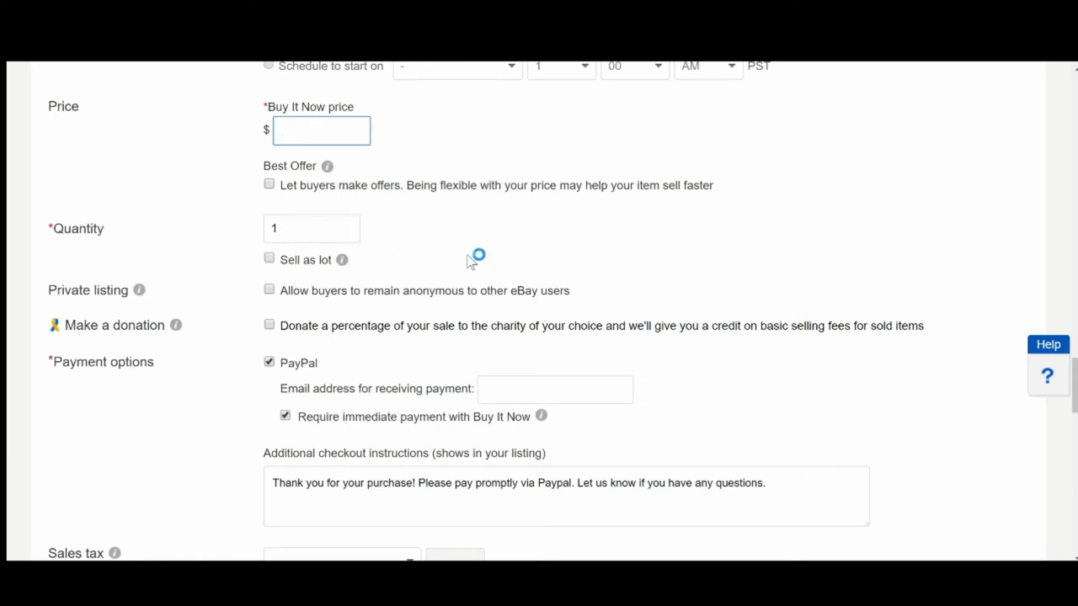
scroll(499, 242, "down", 1)
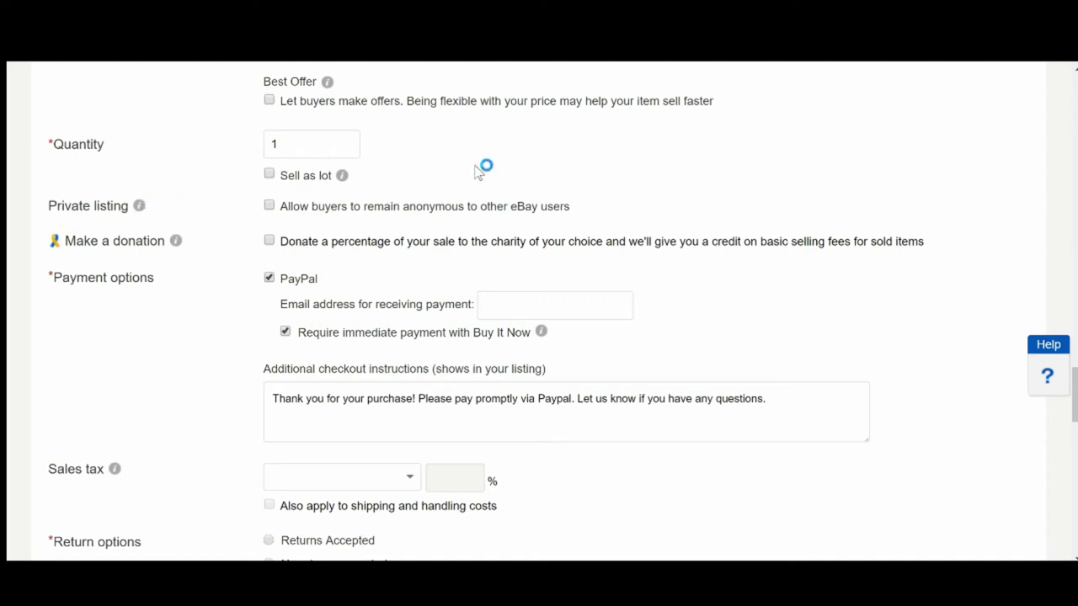
scroll(479, 168, "down", 2)
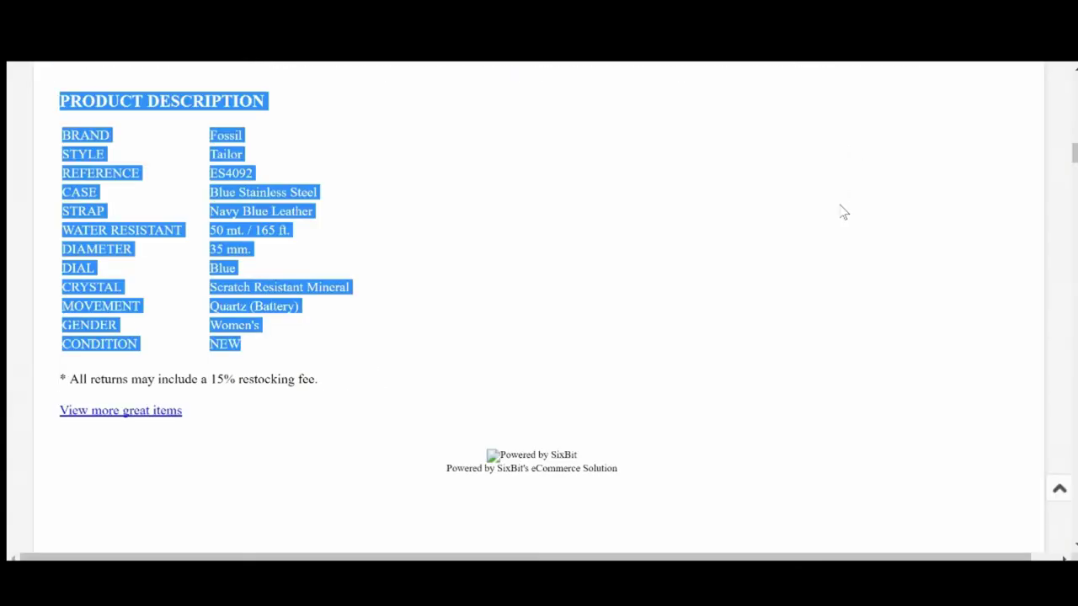
Review the checkout instructions and sales tax fields, and switch the return options to Returns Accepted.
scroll(842, 211, "up", 15)
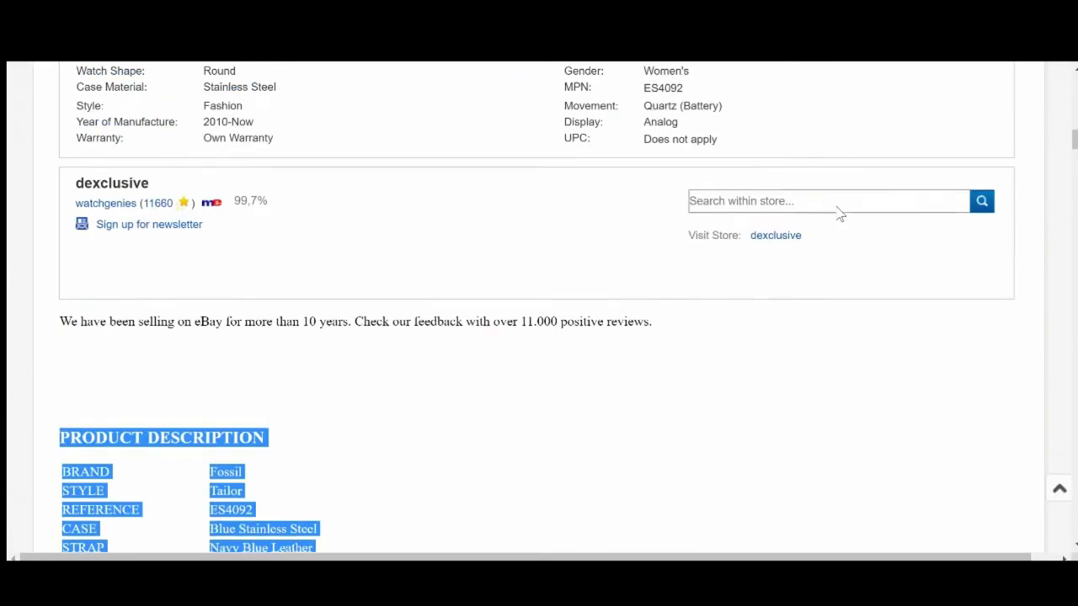
scroll(839, 212, "down", 2)
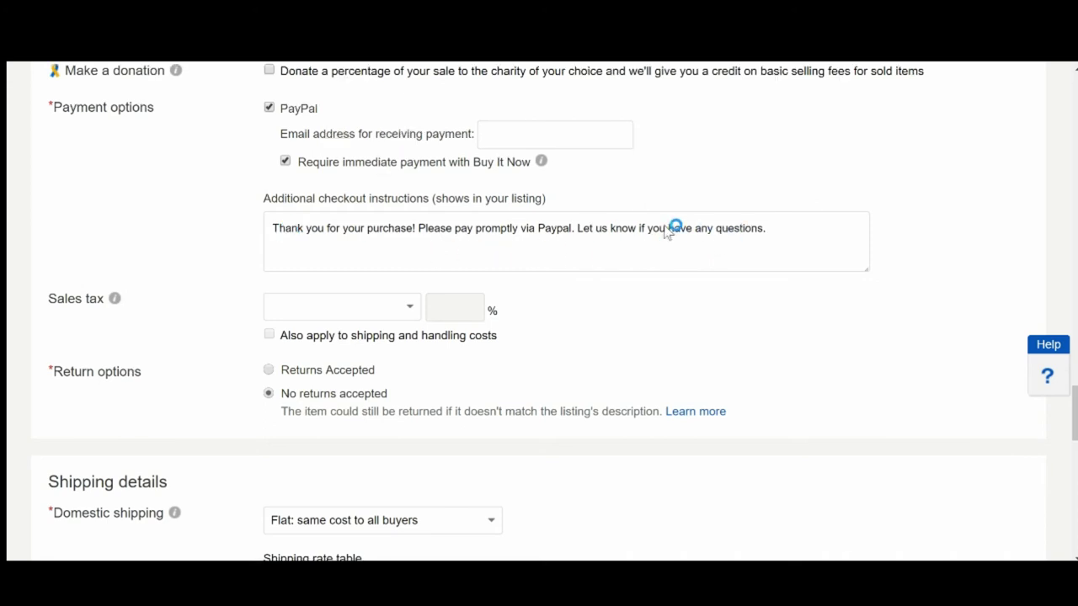
scroll(671, 220, "down", 1)
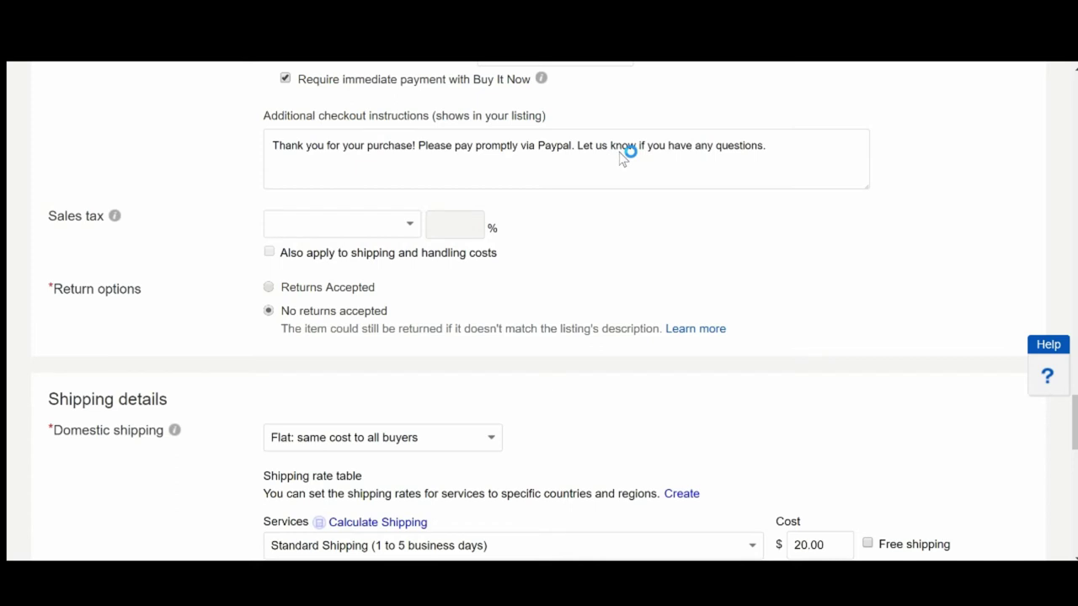
scroll(623, 155, "down", 1)
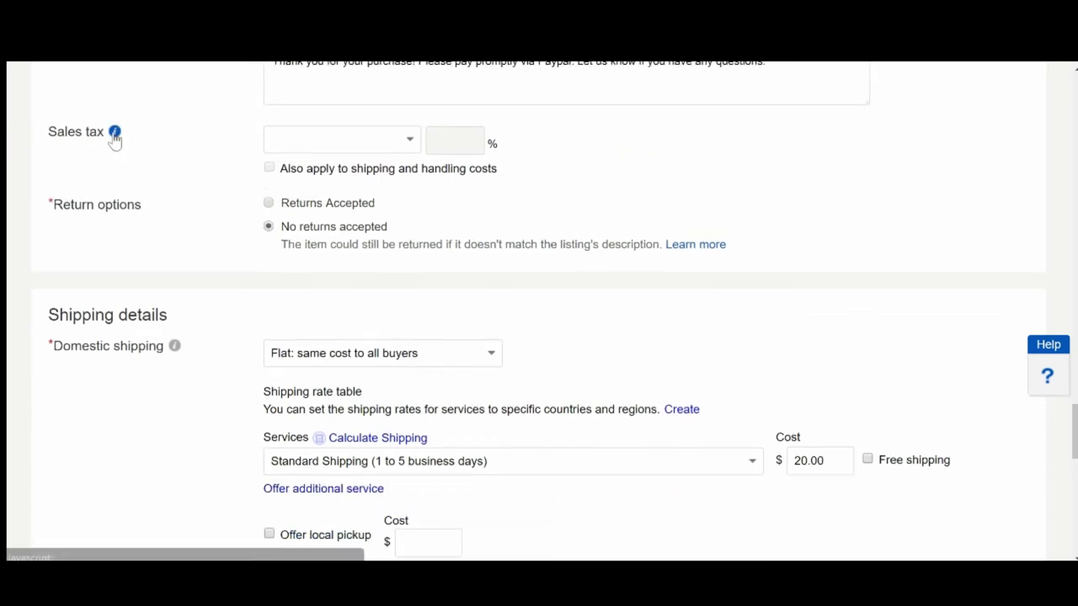
scroll(590, 160, "down", 1)
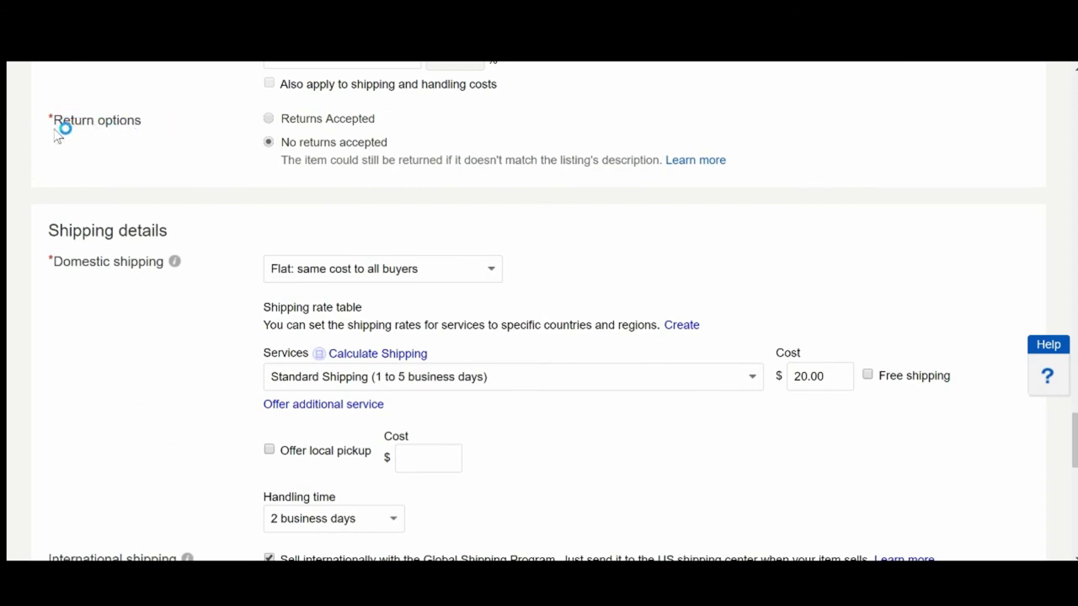
left_click(269, 119)
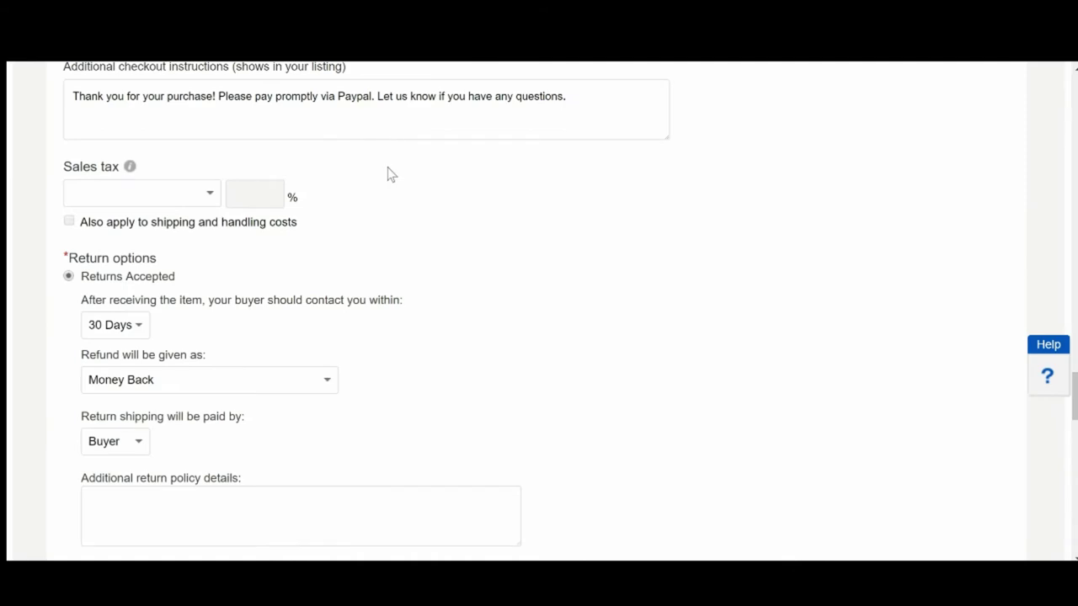
Review the choices for how soon the buyer must contact the seller about a return, keeping 30 Days.
scroll(390, 173, "up", 3)
scroll(390, 173, "down", 3)
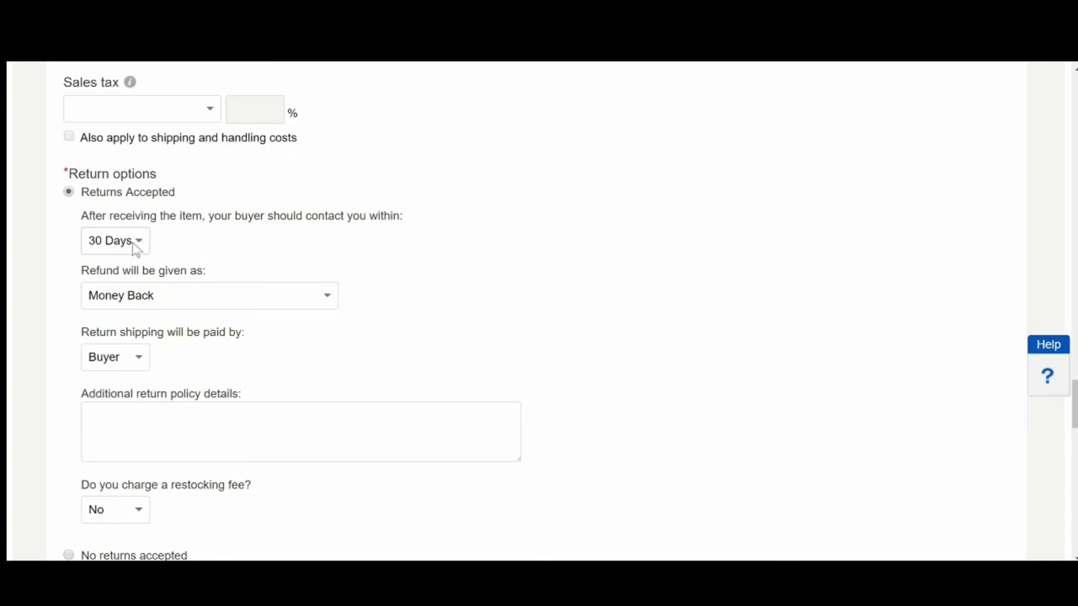
left_click_drag(91, 221, 254, 219)
left_click(81, 216)
left_click(253, 230)
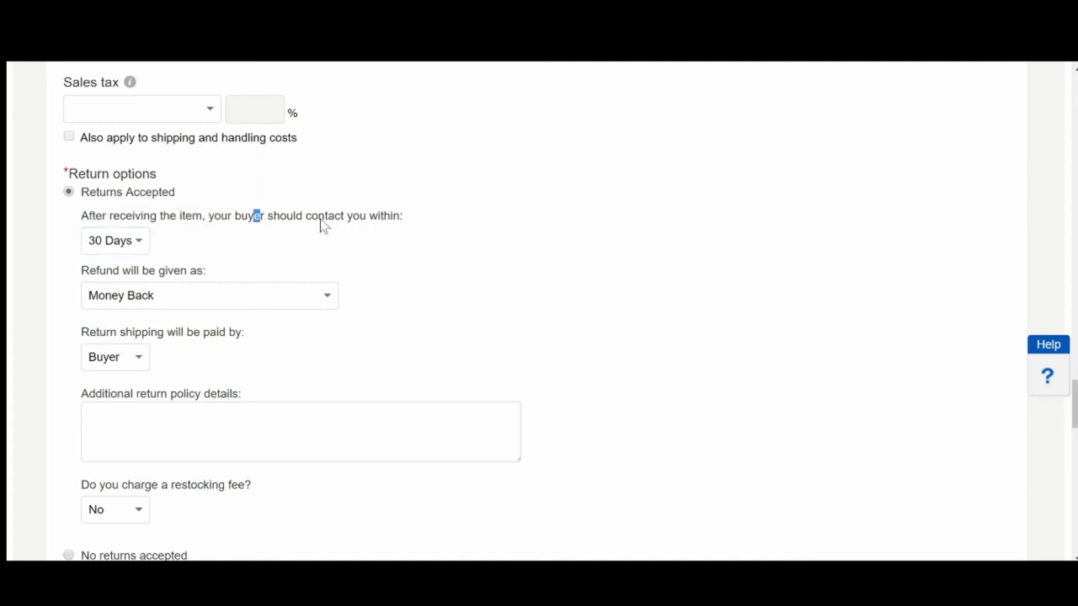
left_click(143, 240)
left_click(143, 241)
scroll(271, 242, "down", 2)
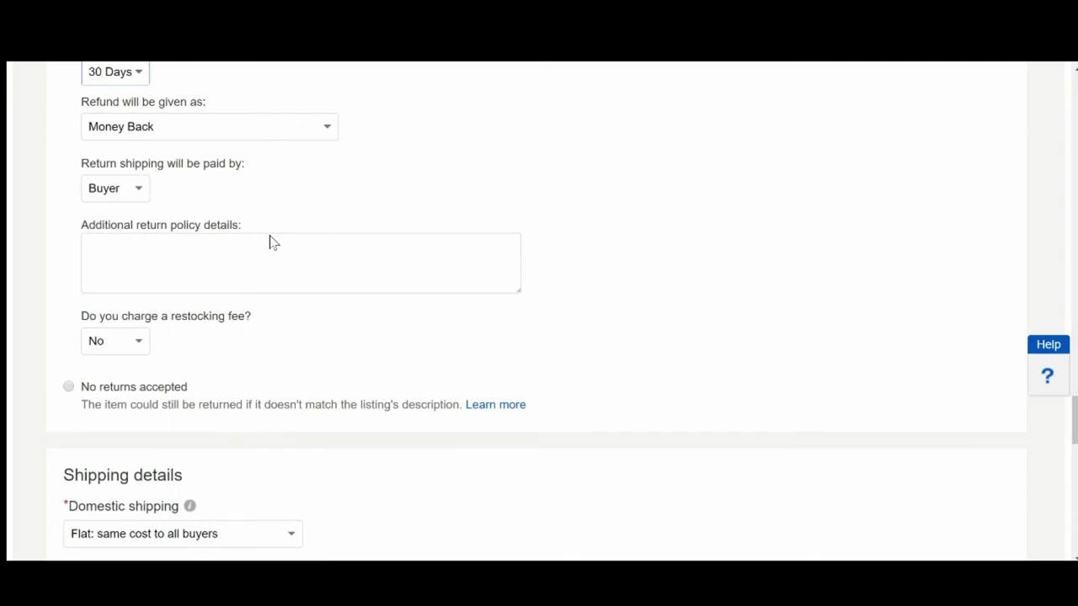
scroll(271, 242, "up", 1)
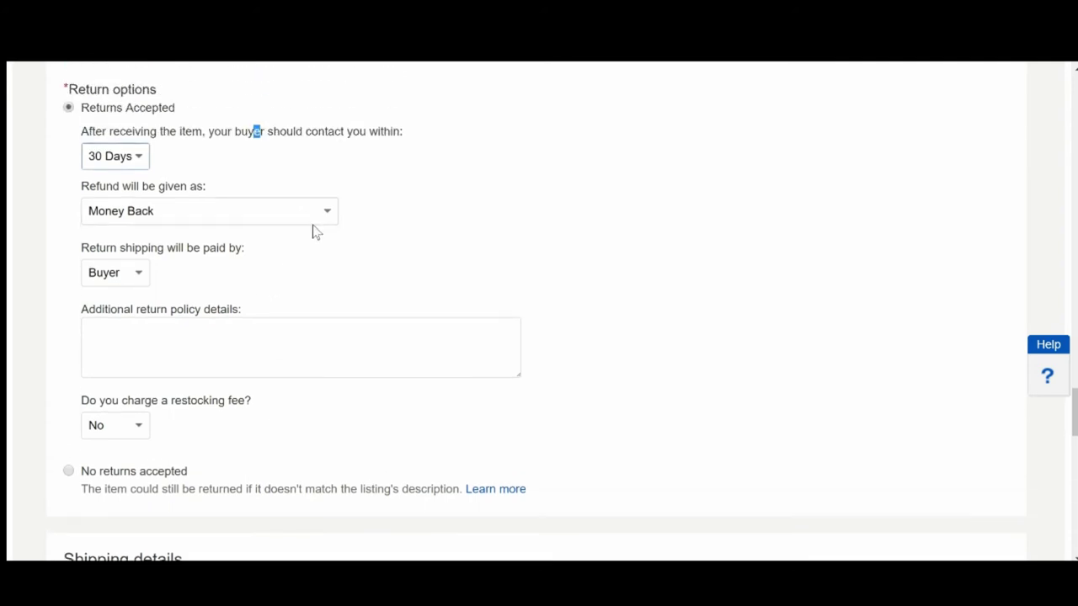
Review the return policy details field and refund choices, and set the return options back to No returns accepted.
left_click(109, 328)
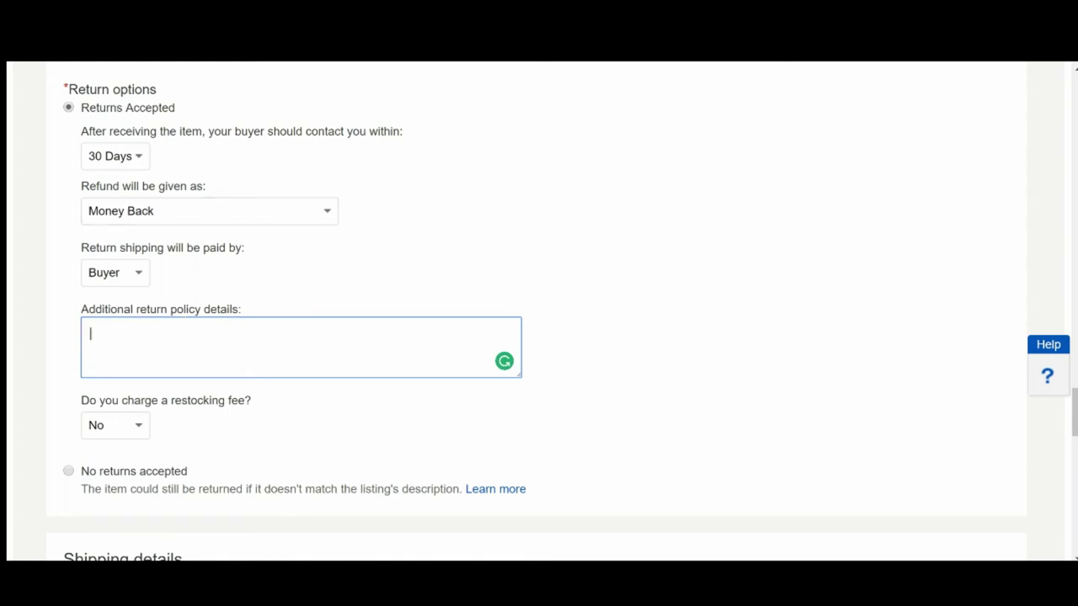
left_click(167, 219)
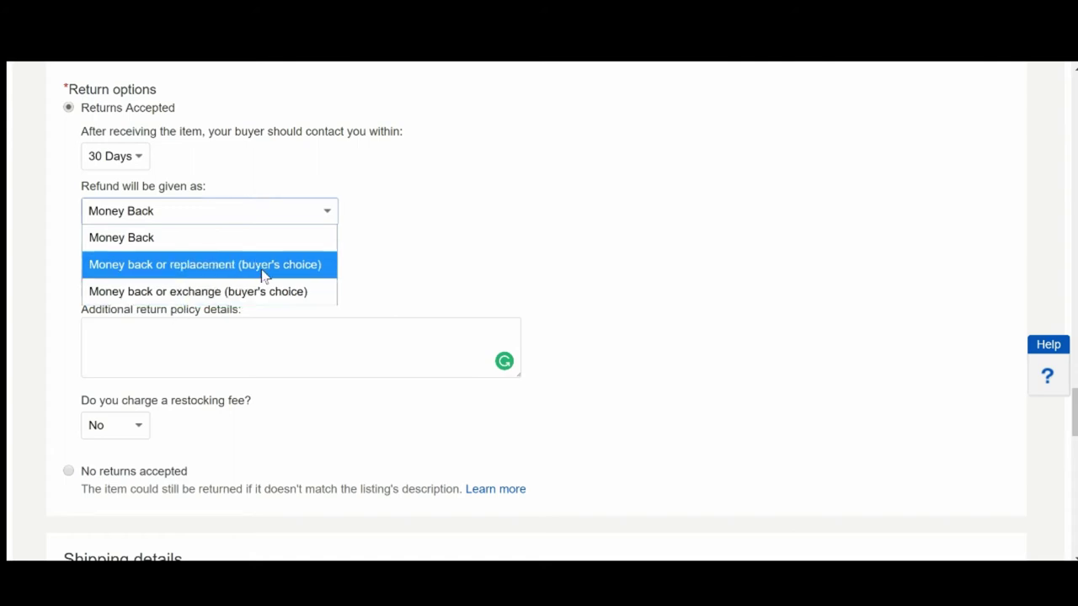
left_click(522, 244)
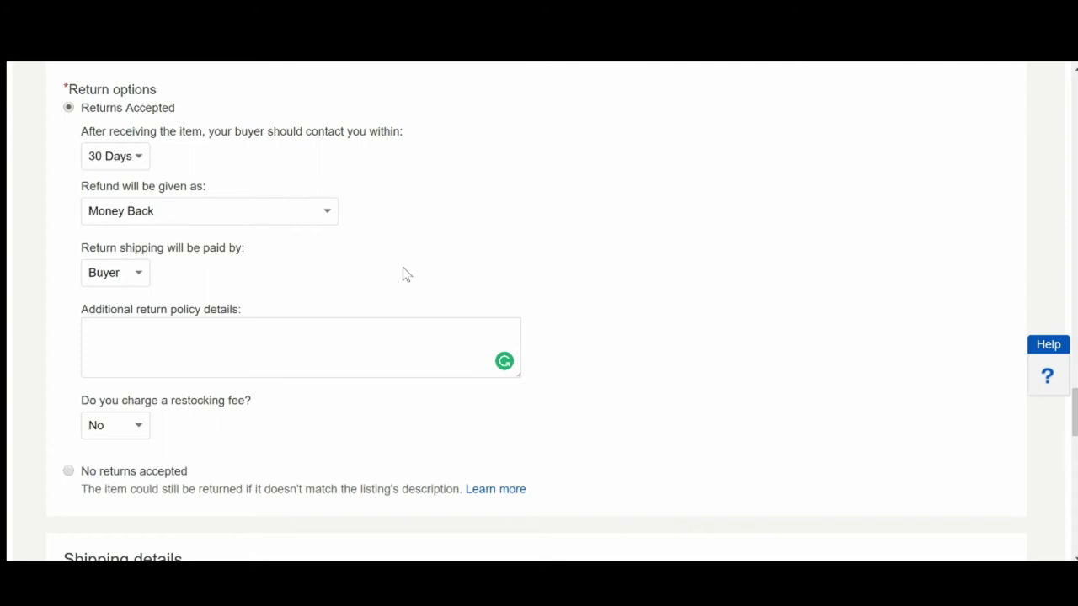
scroll(399, 260, "down", 1)
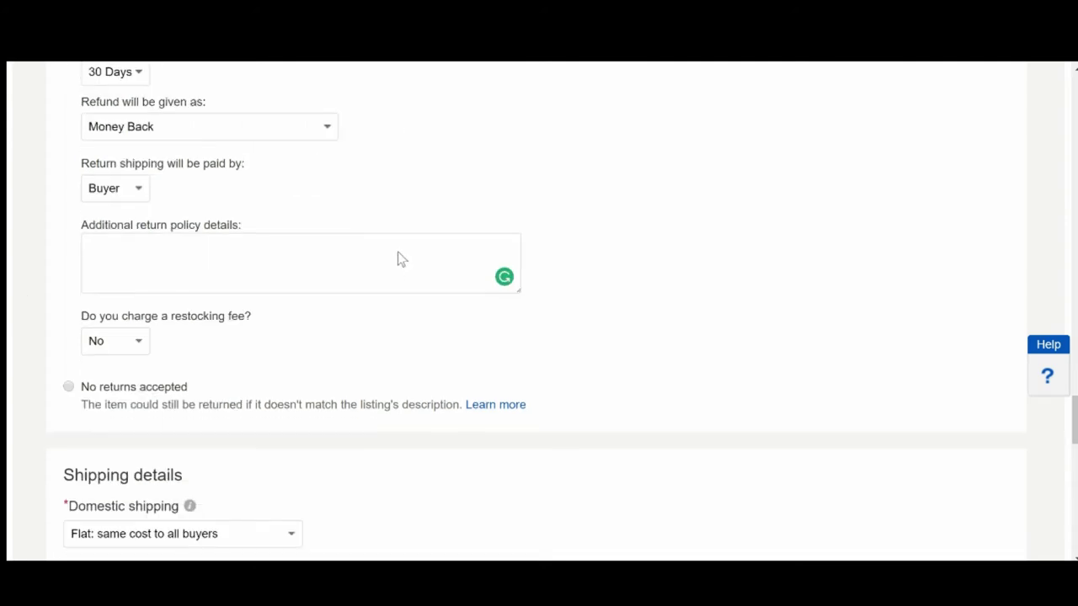
left_click(69, 388)
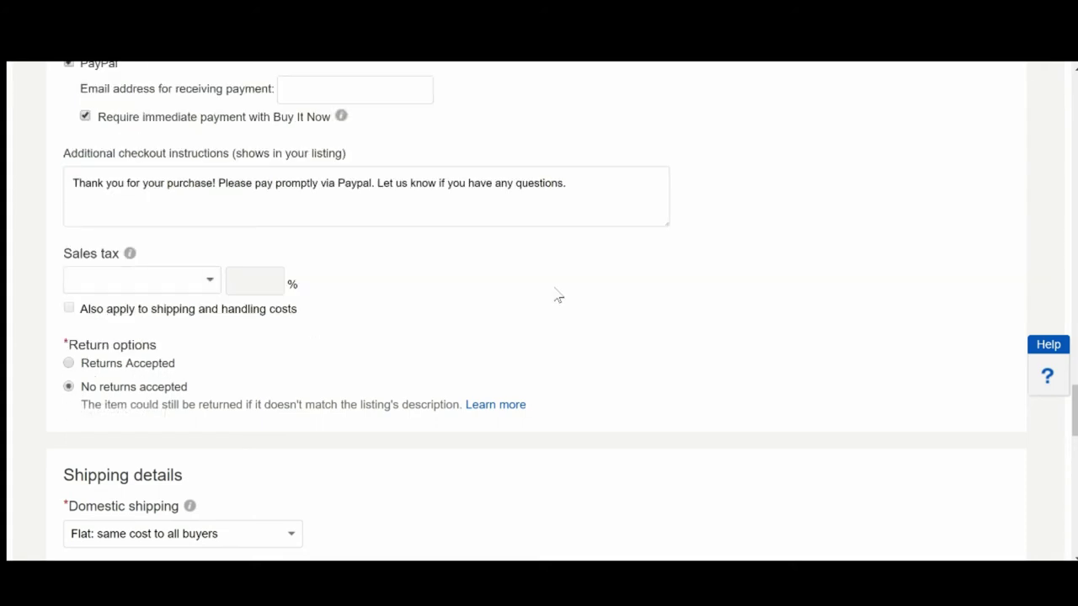
Review the domestic shipping types in the shipping details and keep Flat: same cost to all buyers.
scroll(555, 296, "down", 3)
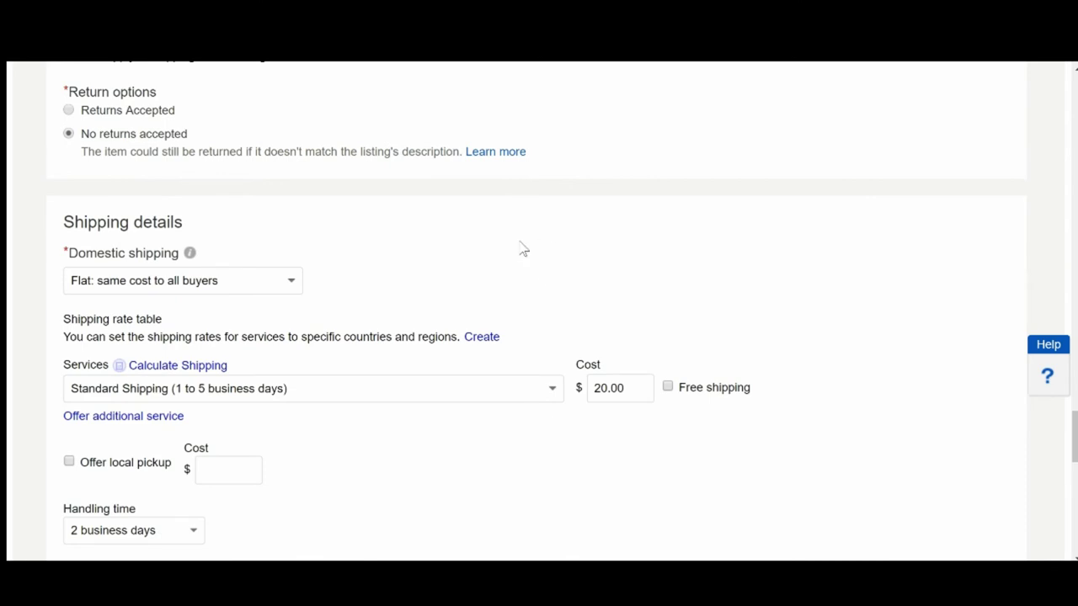
scroll(522, 240, "down", 1)
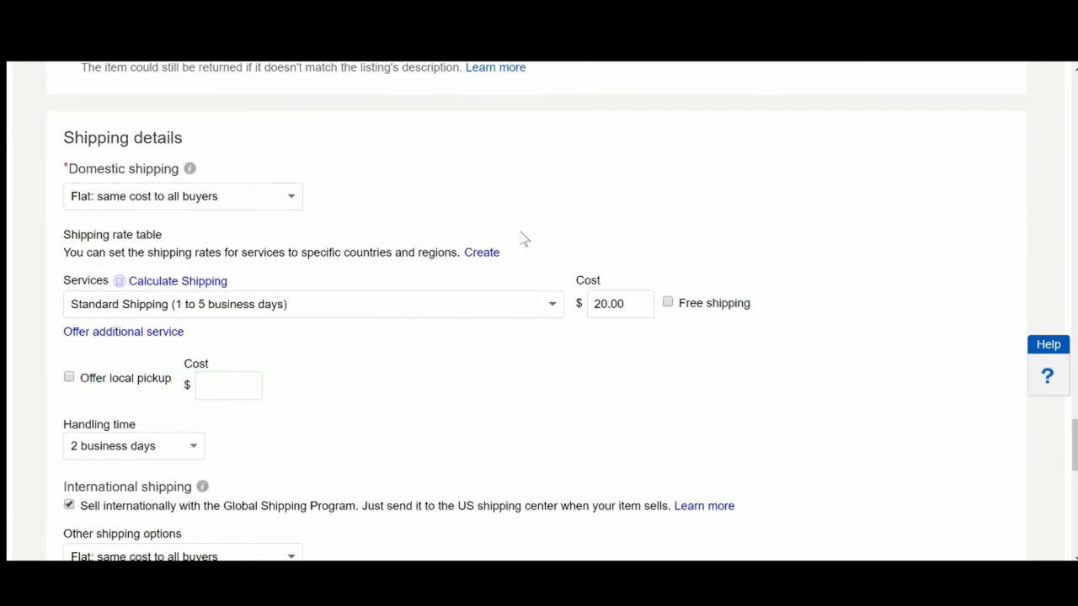
left_click(271, 203)
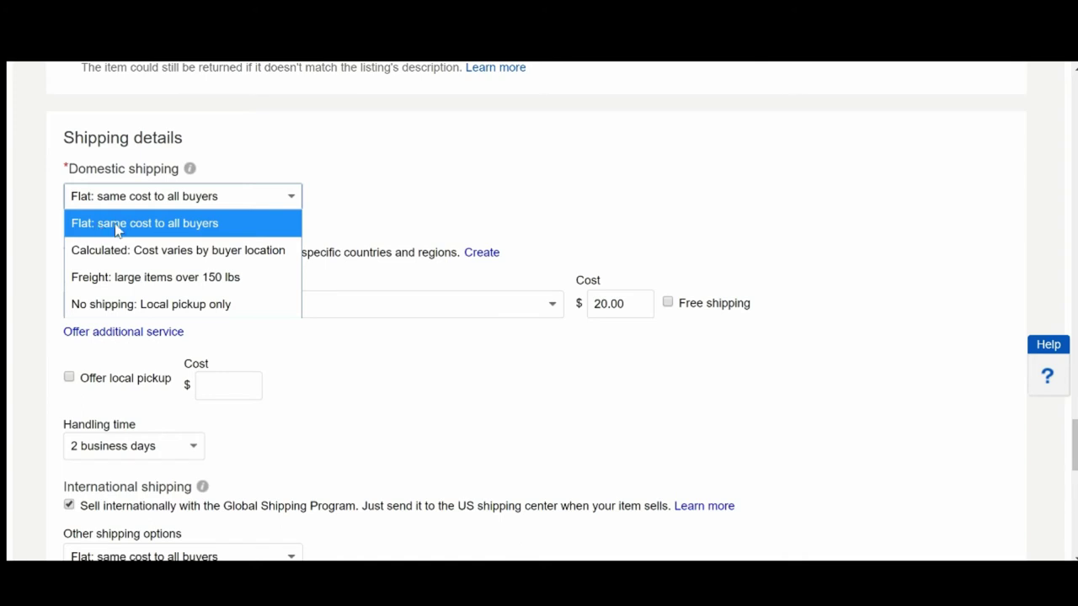
left_click(164, 234)
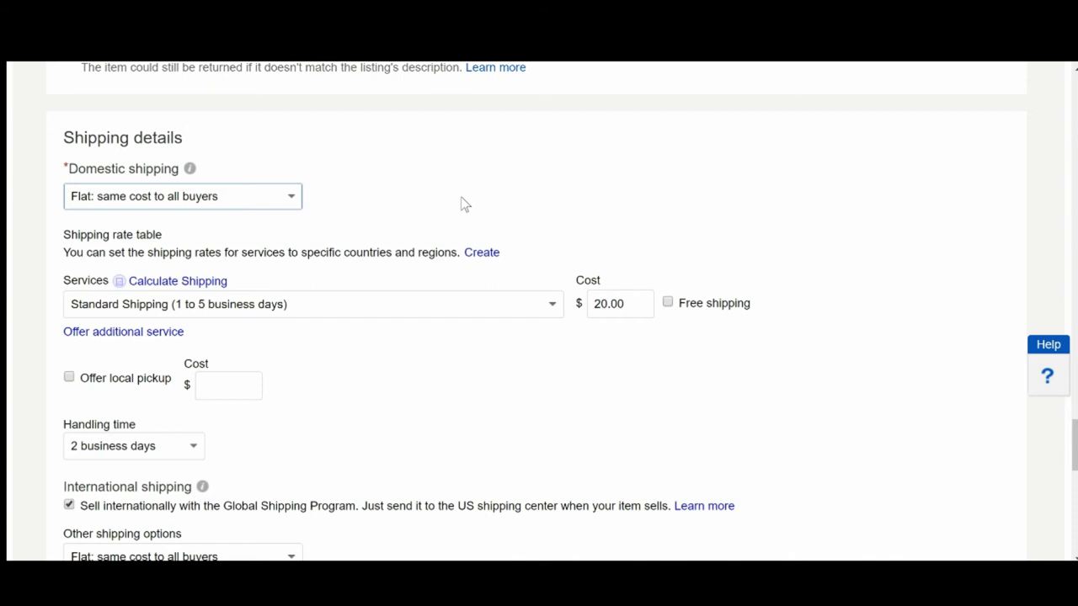
scroll(461, 204, "down", 2)
scroll(462, 204, "up", 2)
scroll(461, 203, "down", 2)
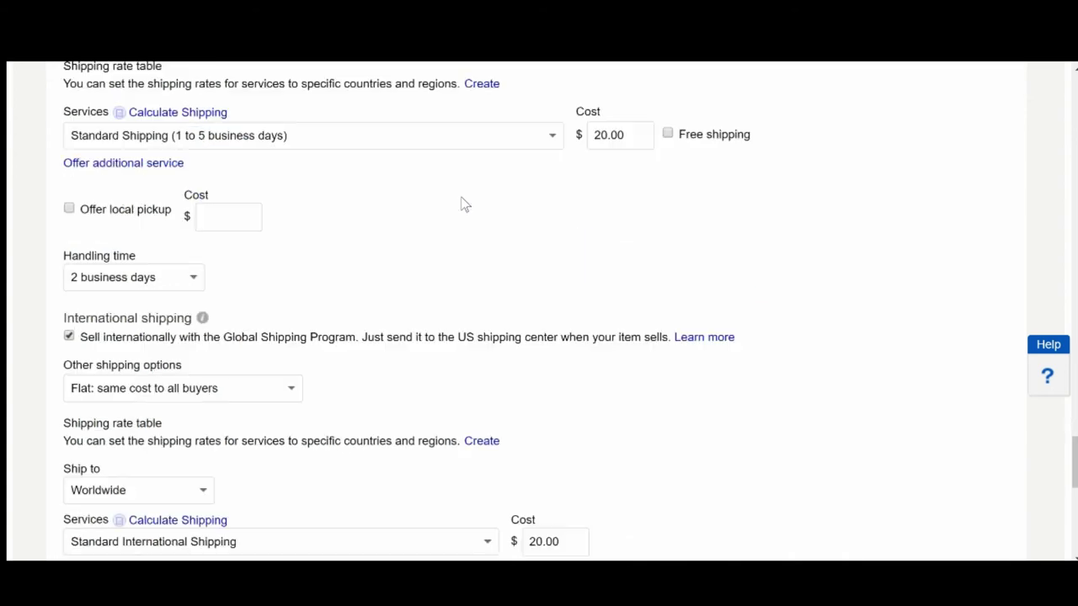
scroll(461, 203, "up", 2)
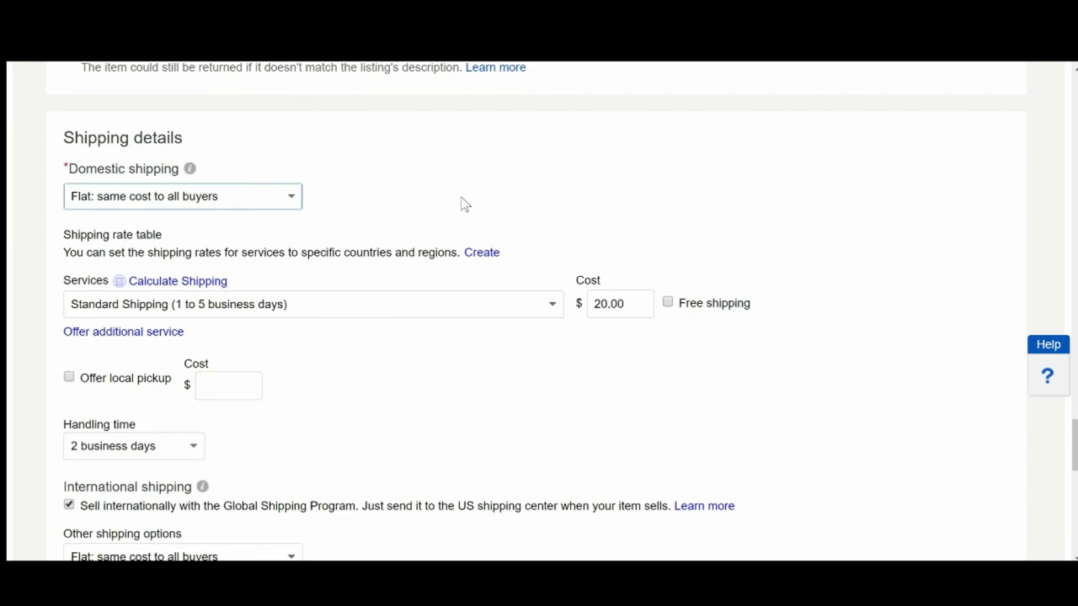
Check the economy and standard domestic shipping services and keep Standard Shipping (1 to 5 business days).
left_click(141, 308)
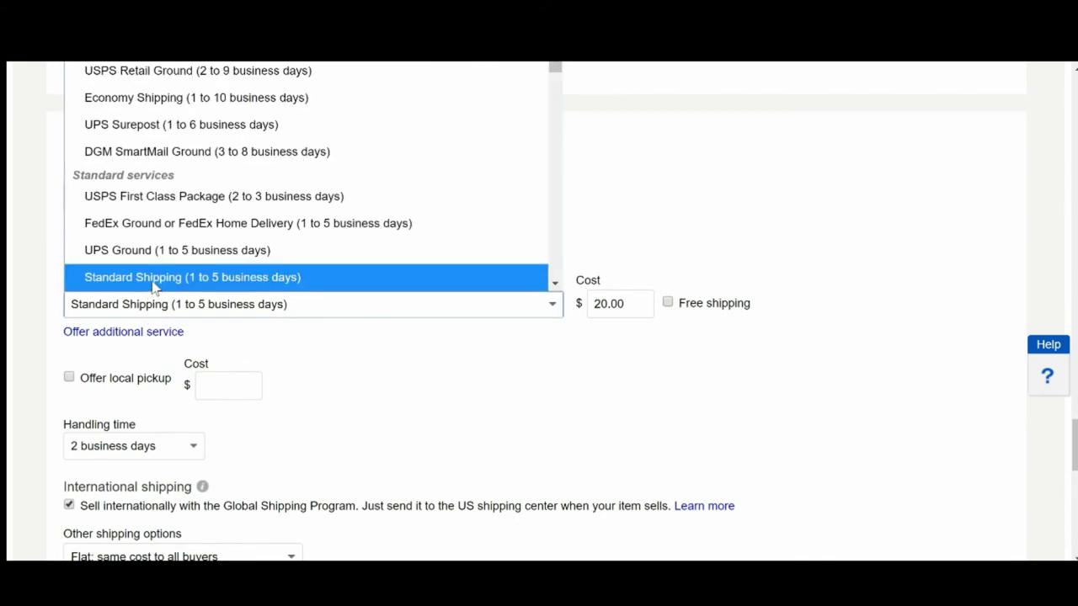
scroll(219, 215, "up", 1)
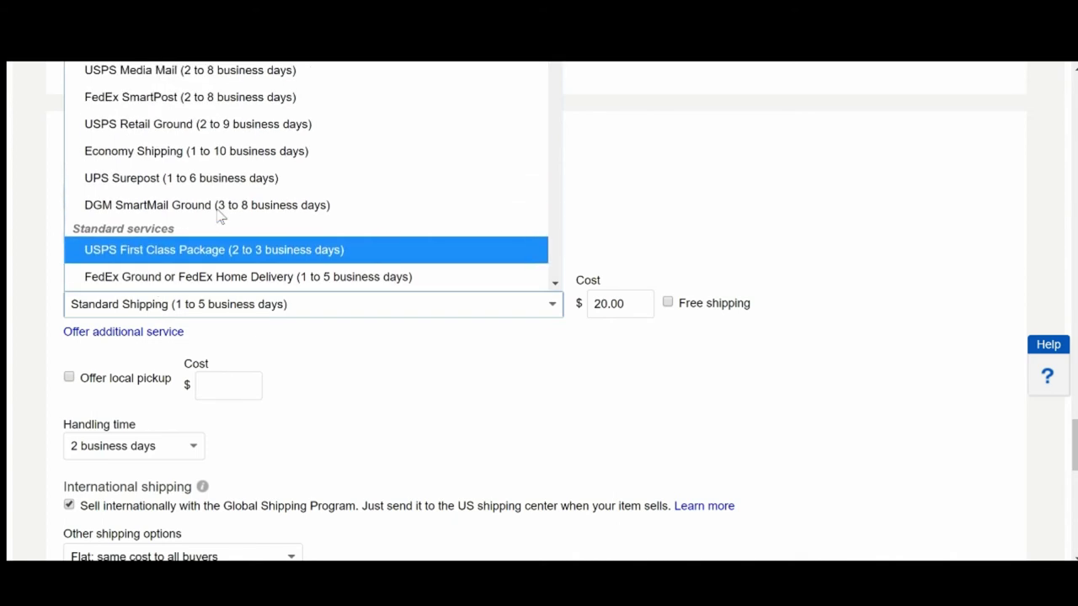
scroll(230, 101, "down", 3)
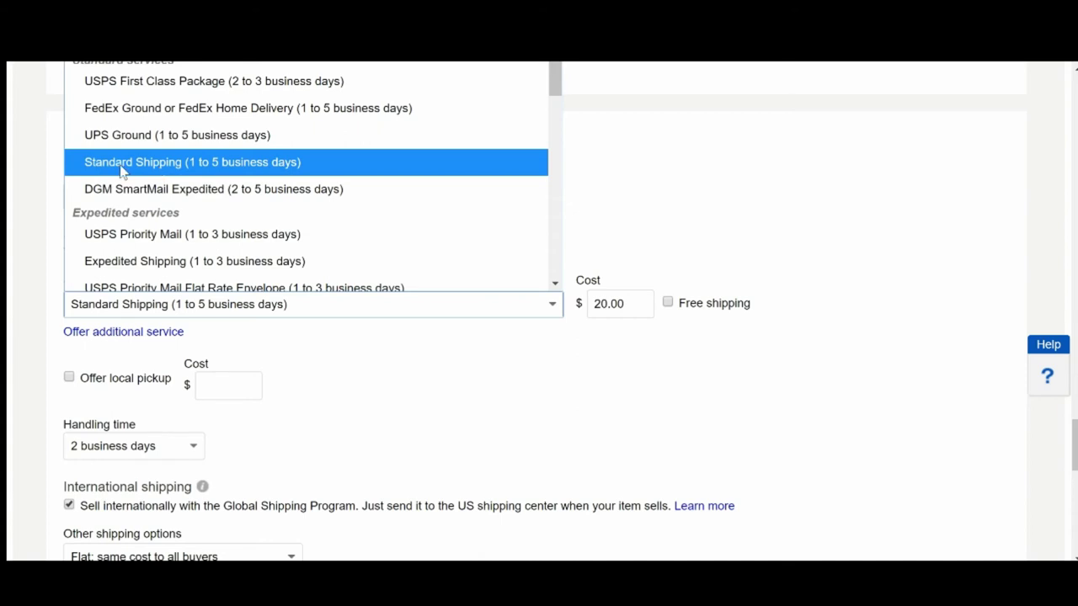
left_click(243, 168)
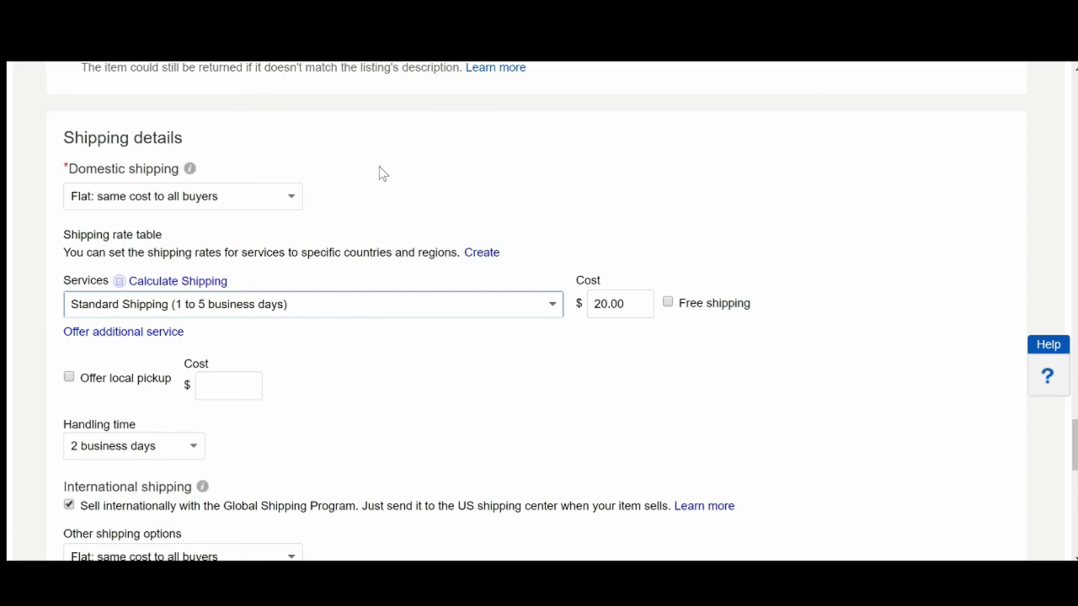
Examine the full list of domestic services, including expedited, one-day, outside-US and freight options, and keep Standard Shipping (1 to 5 business days).
scroll(379, 173, "down", 4)
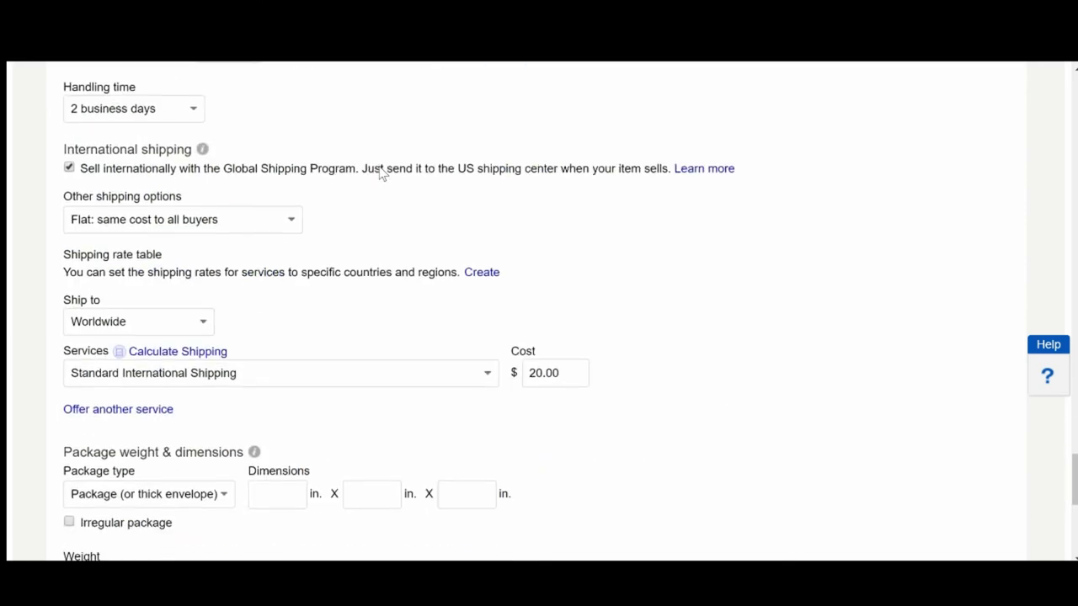
scroll(446, 183, "up", 2)
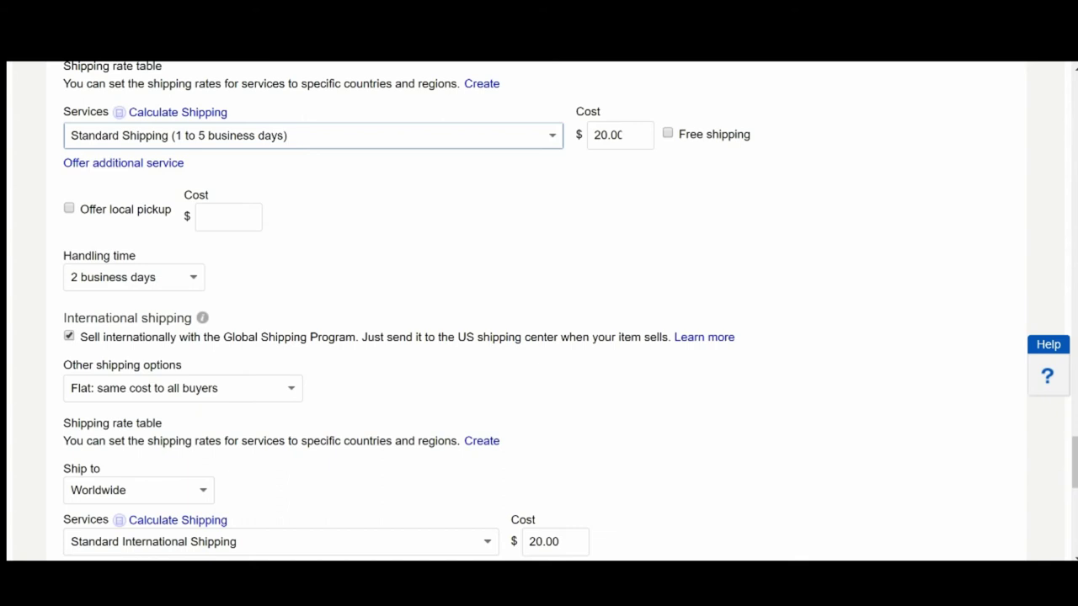
left_click(207, 141)
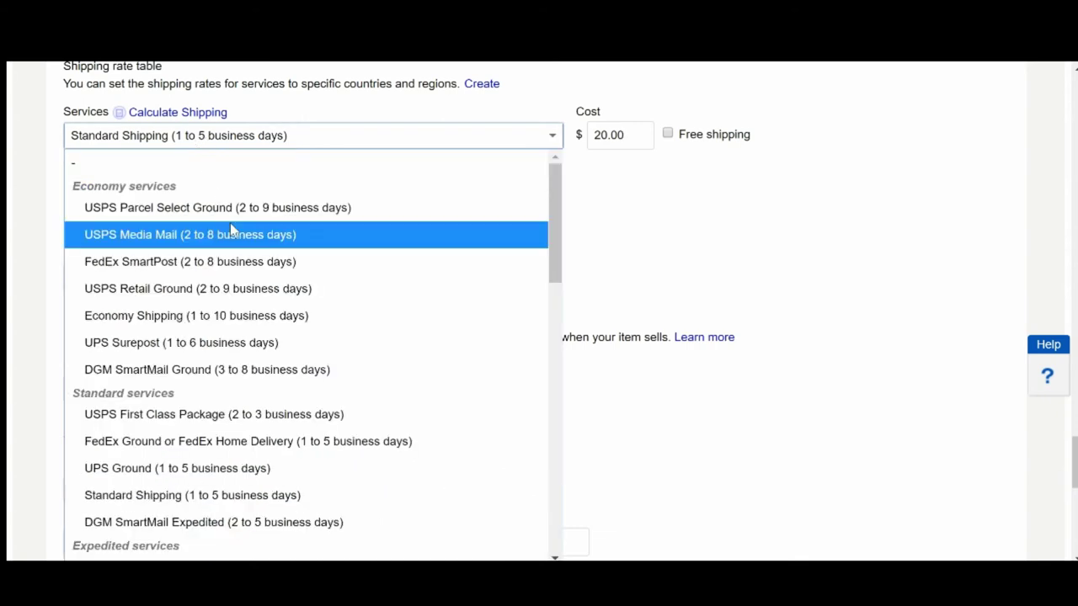
scroll(229, 226, "down", 4)
scroll(230, 225, "down", 4)
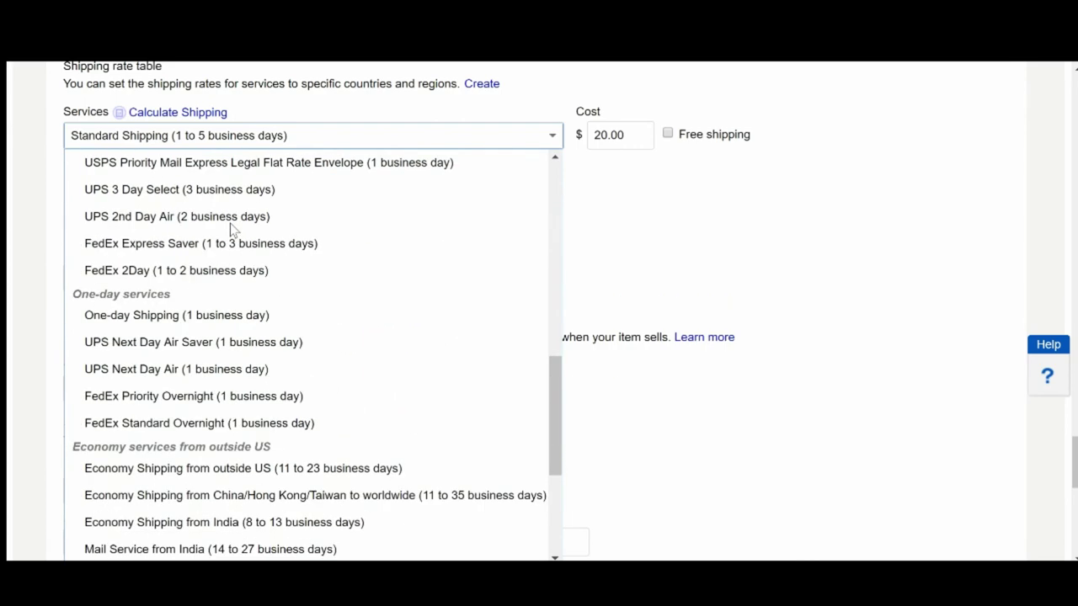
scroll(230, 223, "down", 3)
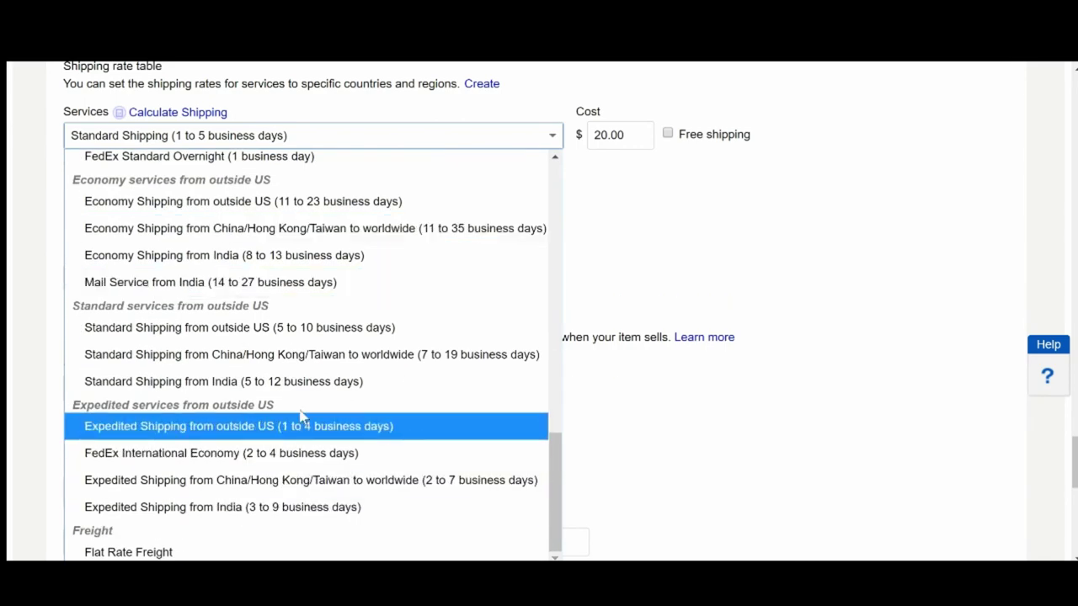
scroll(301, 415, "up", 8)
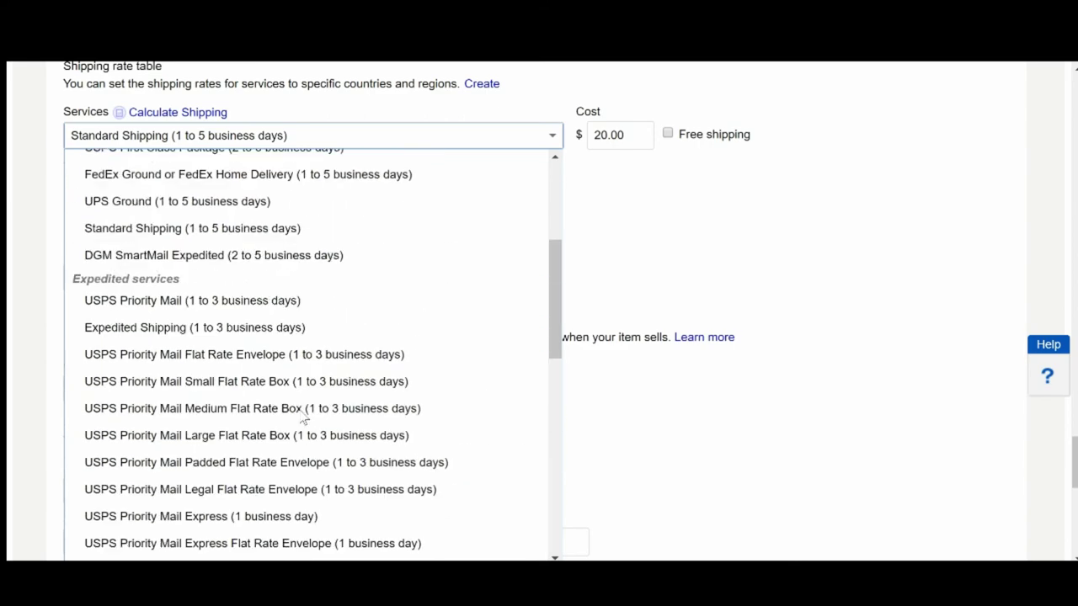
scroll(301, 416, "up", 2)
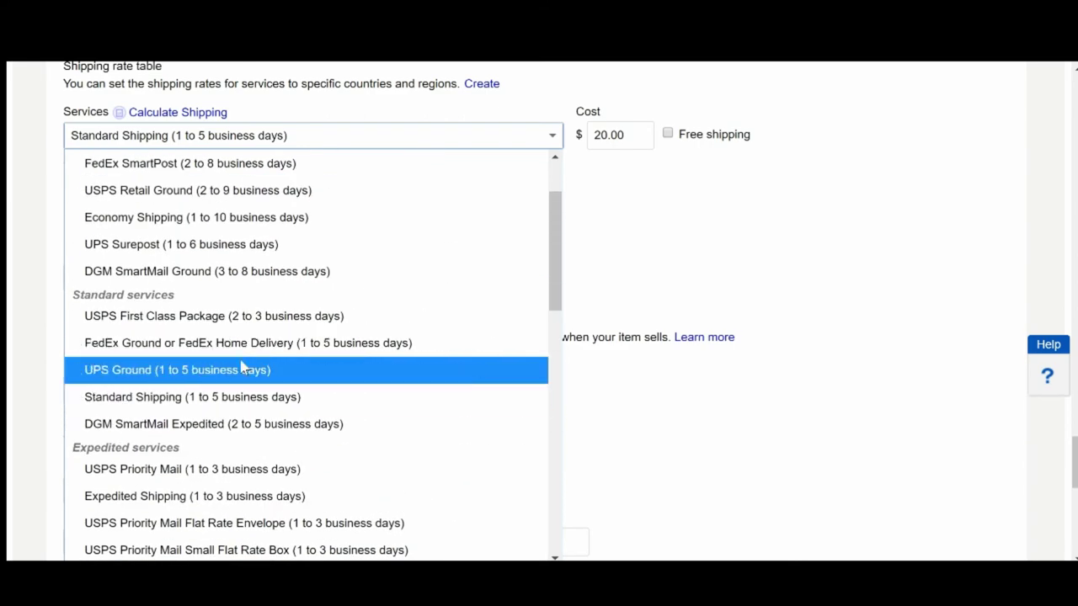
scroll(303, 376, "down", 2)
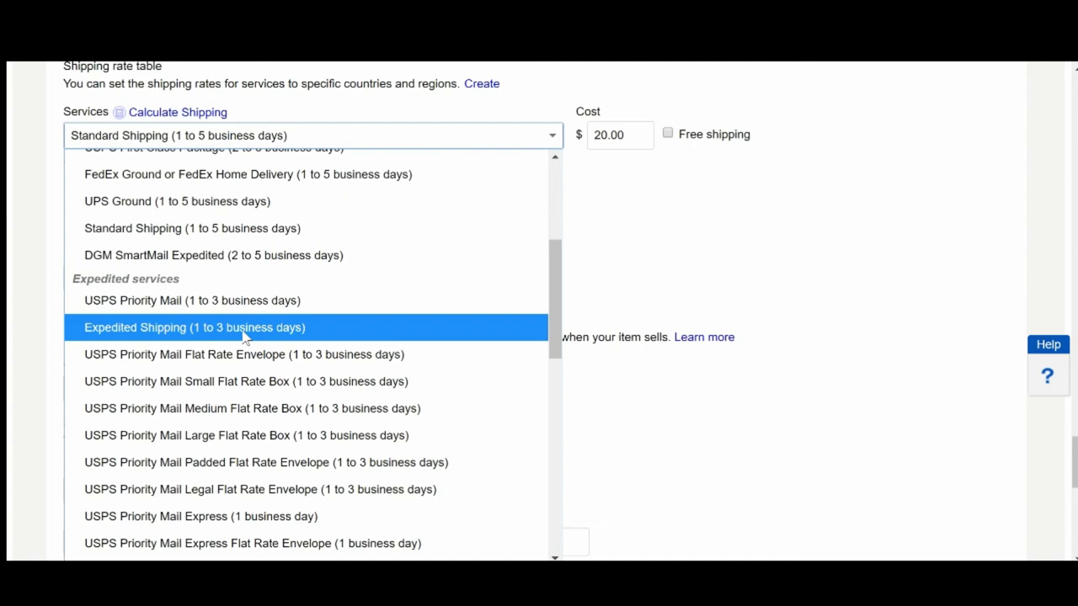
left_click(234, 235)
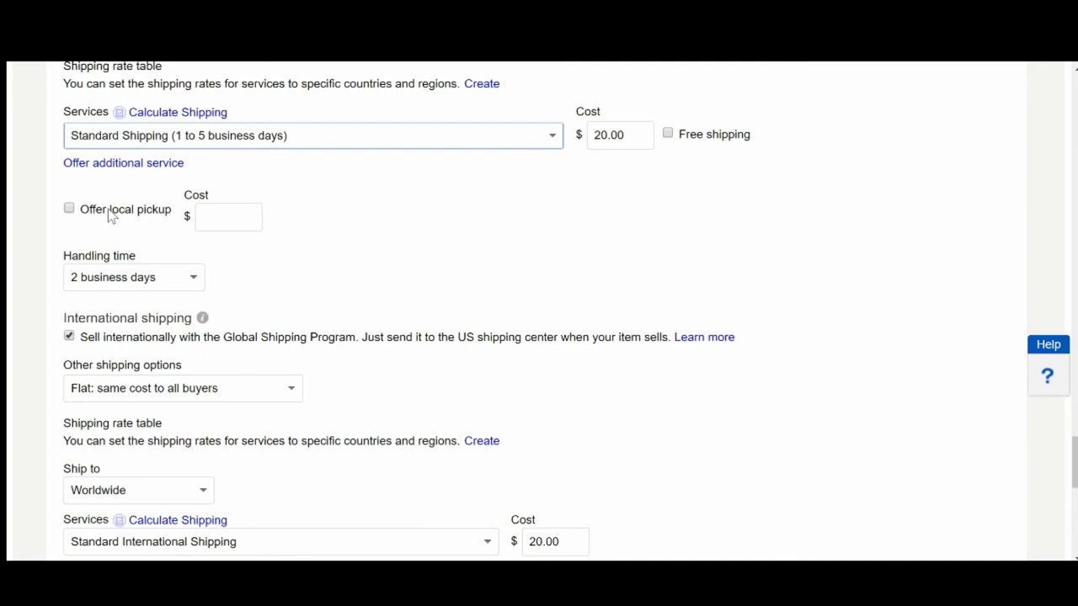
Toggle the local pickup offer, try handling times of 3 and 4 business days, and restore the handling time to 2 business days.
left_click(70, 210)
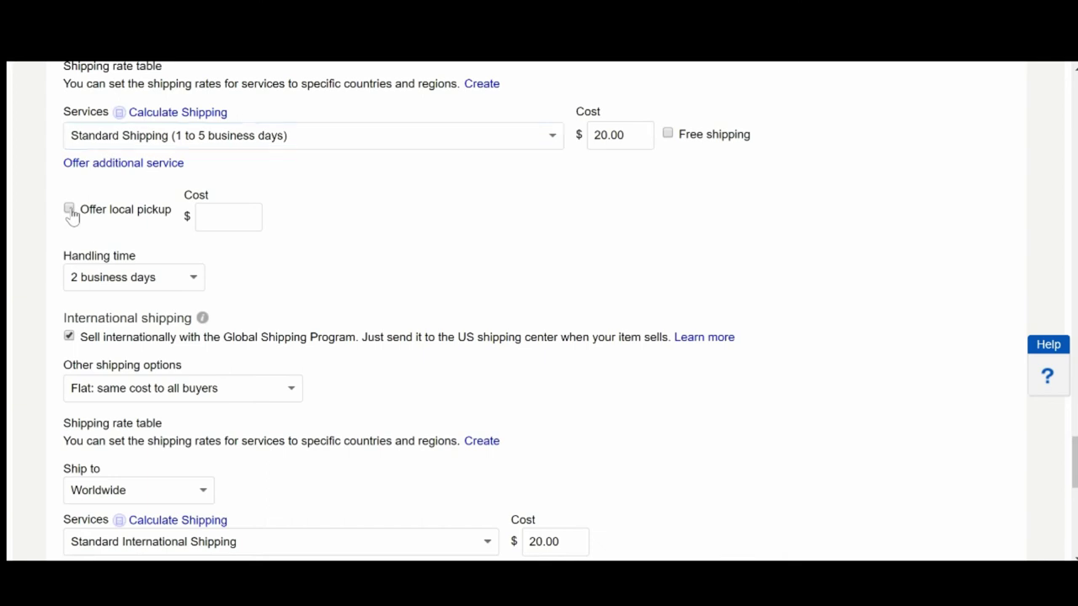
left_click(70, 210)
scroll(315, 214, "down", 1)
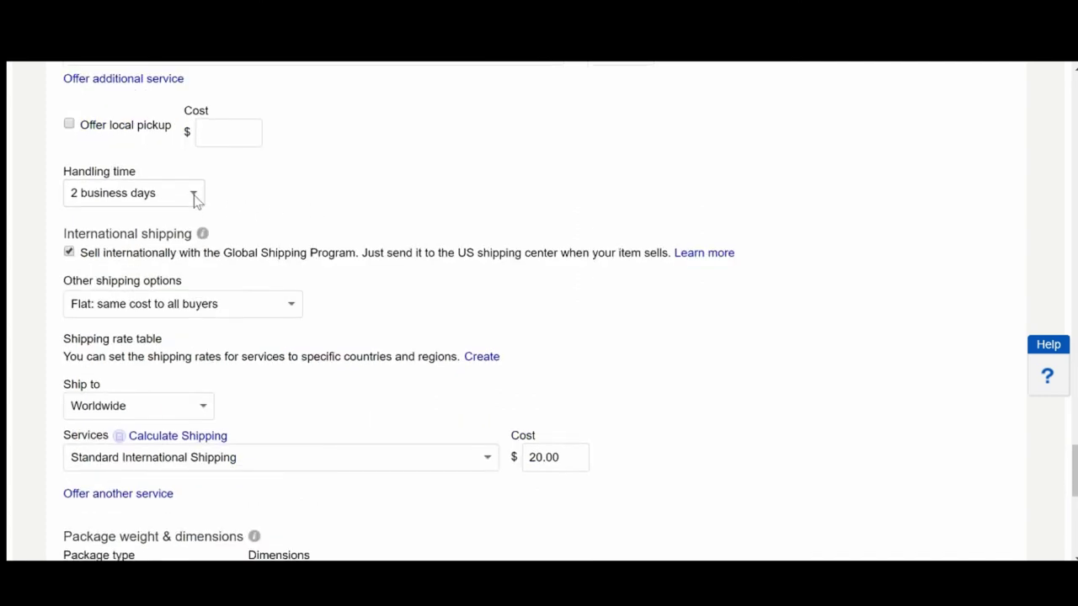
left_click(194, 196)
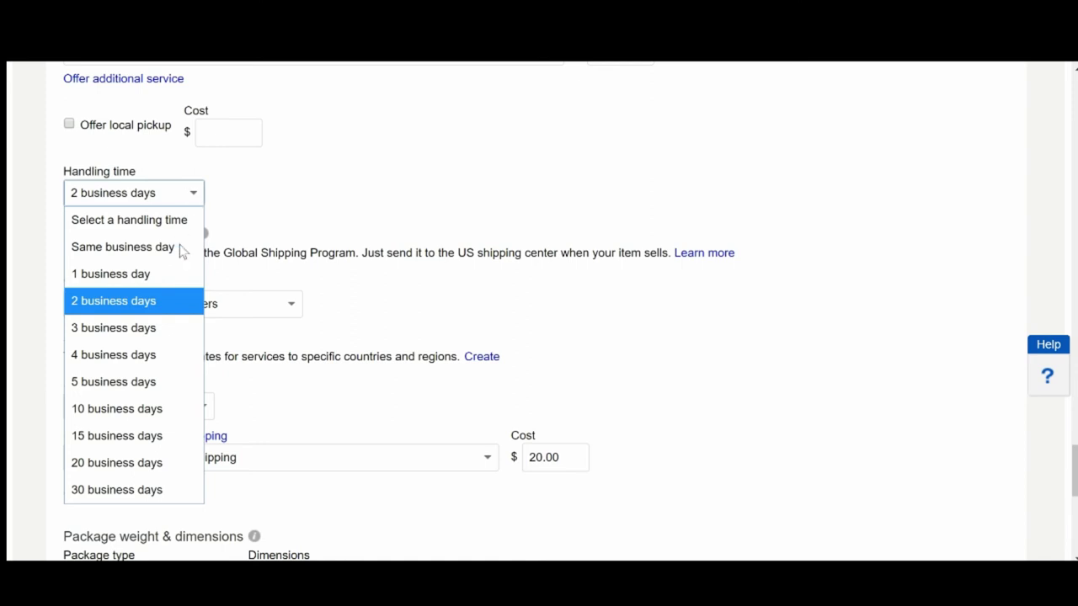
left_click(145, 335)
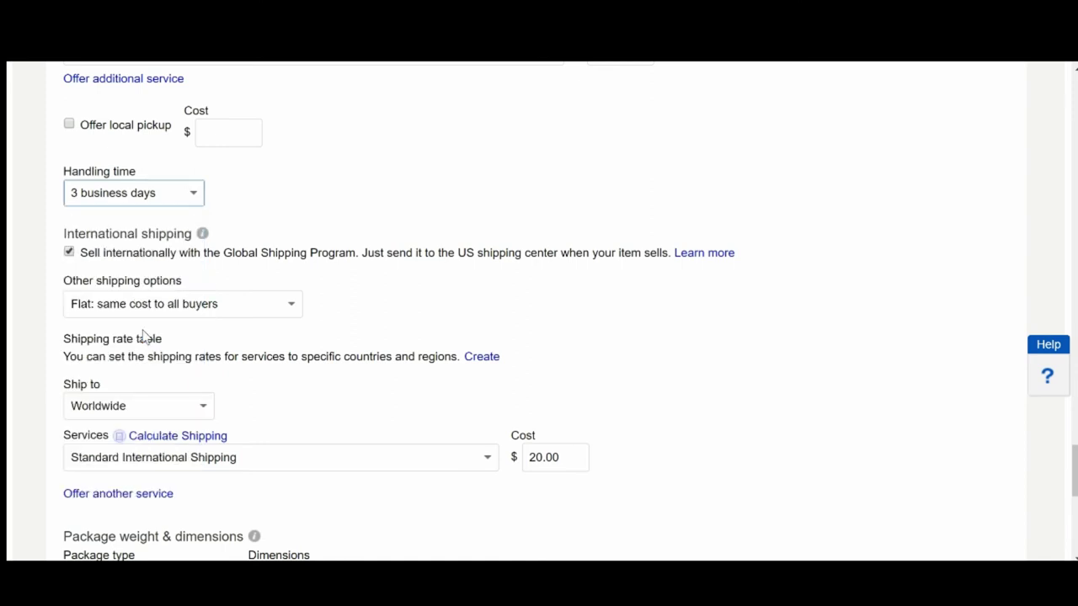
left_click(194, 196)
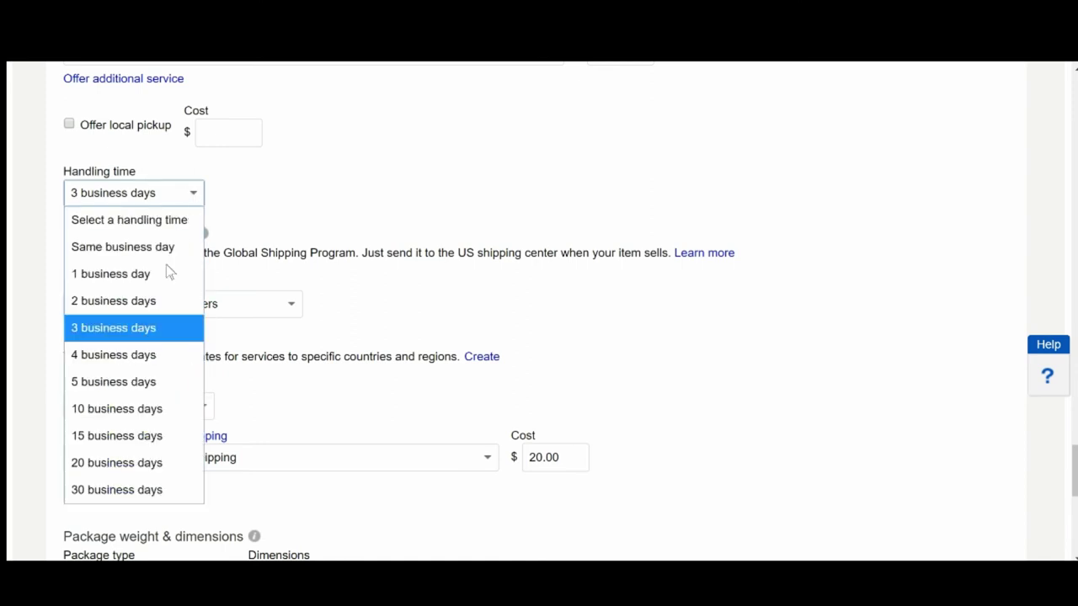
left_click(159, 356)
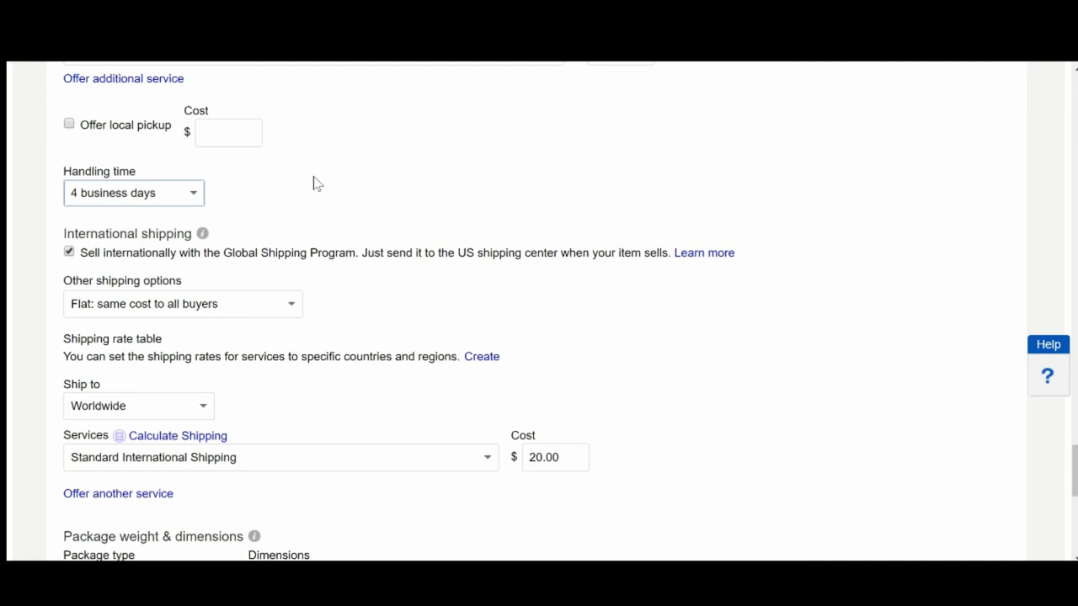
left_click(193, 197)
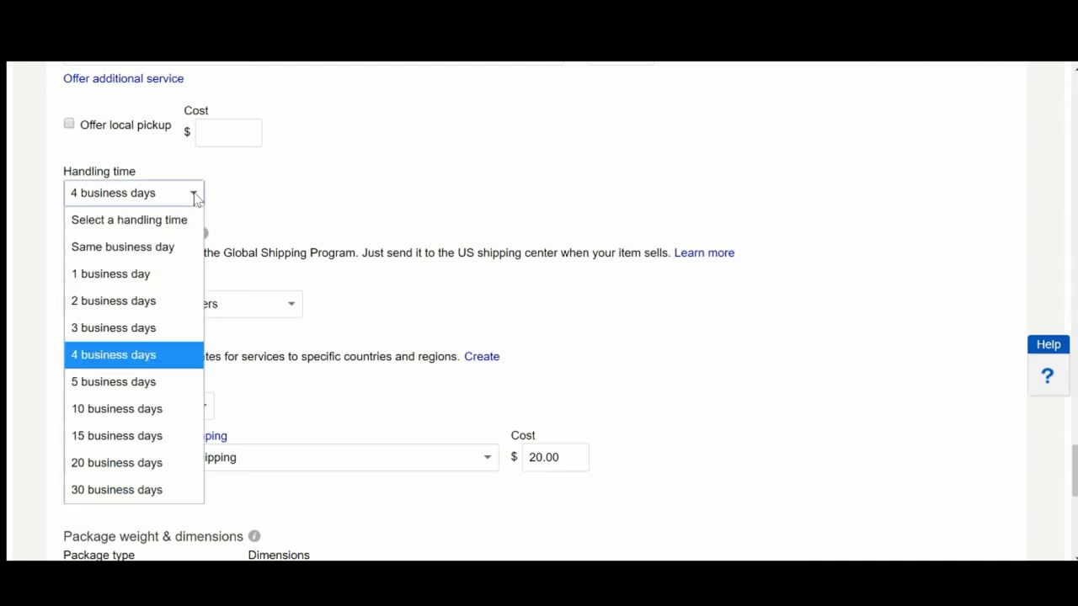
left_click(115, 303)
Turn off selling through the Global Shipping Program and keep Flat: same cost to all buyers for other international shipping options.
scroll(320, 172, "down", 1)
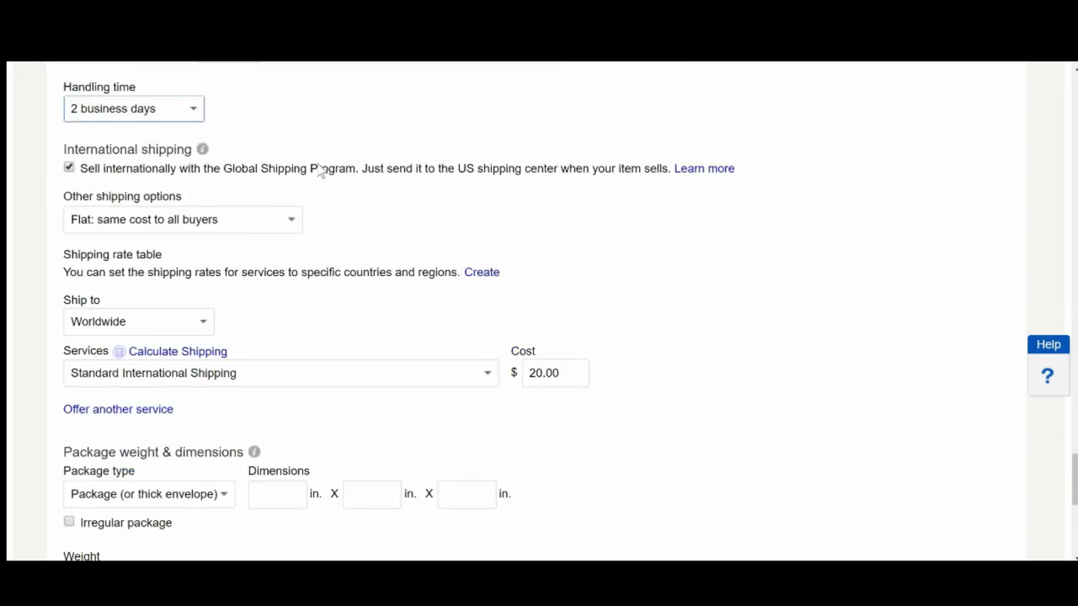
left_click(69, 168)
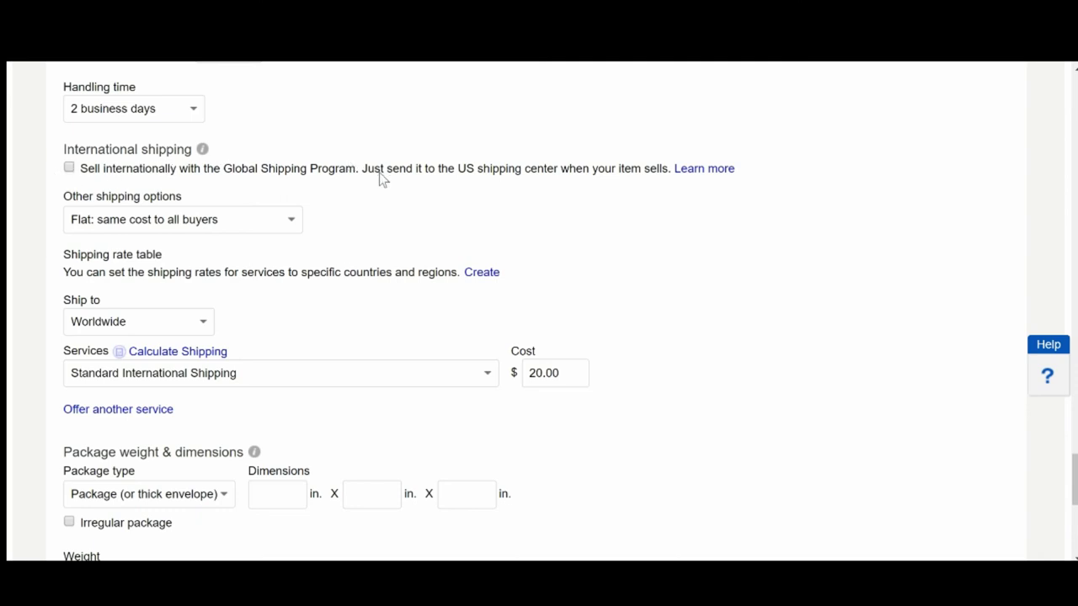
left_click(202, 220)
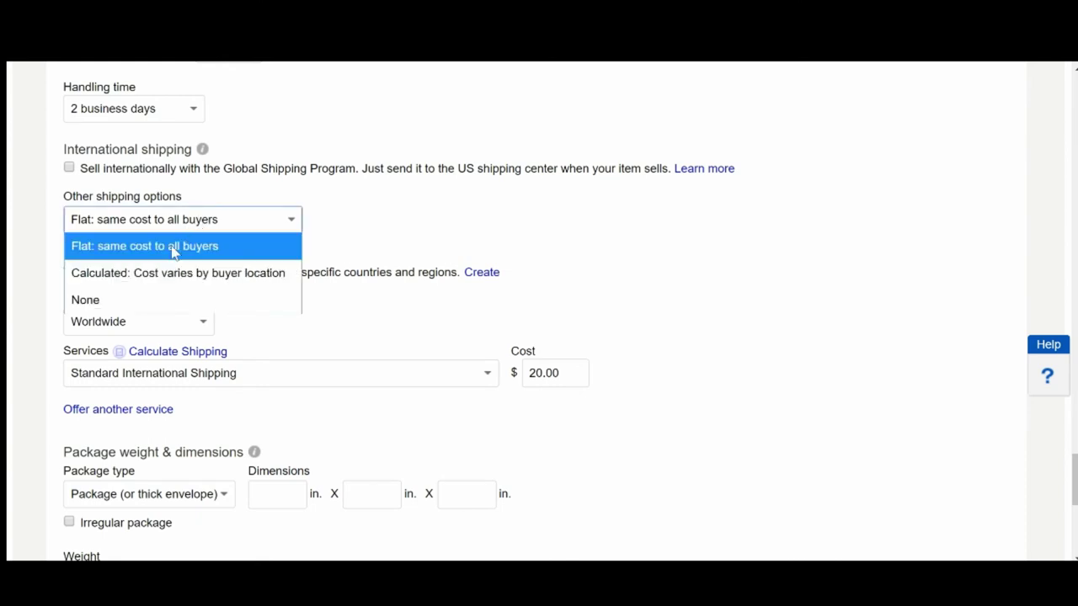
left_click(175, 247)
Check the available international ship-to destinations and keep Worldwide.
scroll(312, 218, "down", 1)
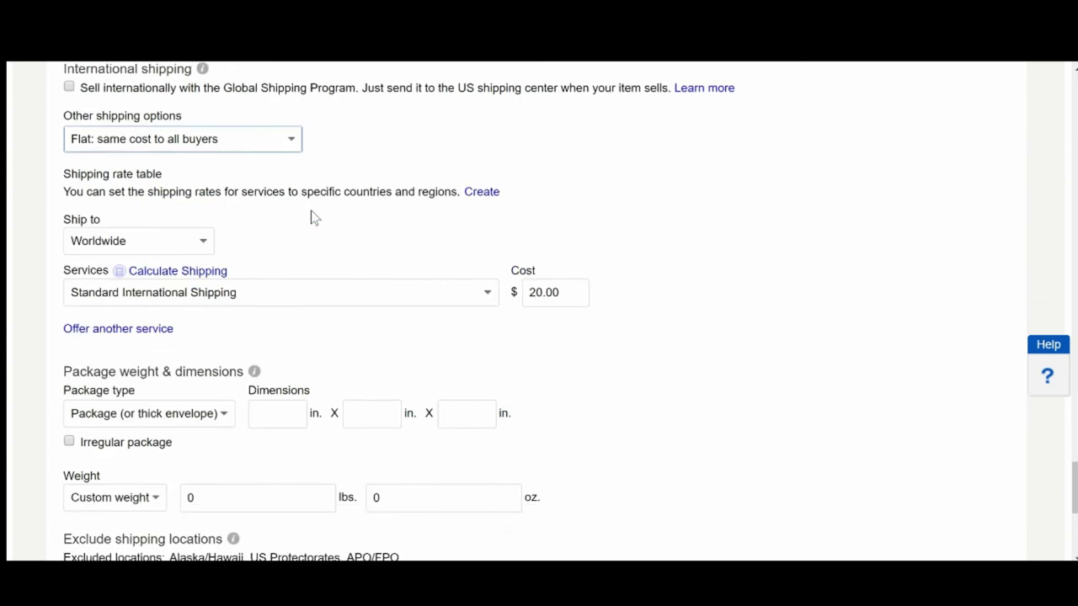
scroll(312, 218, "up", 4)
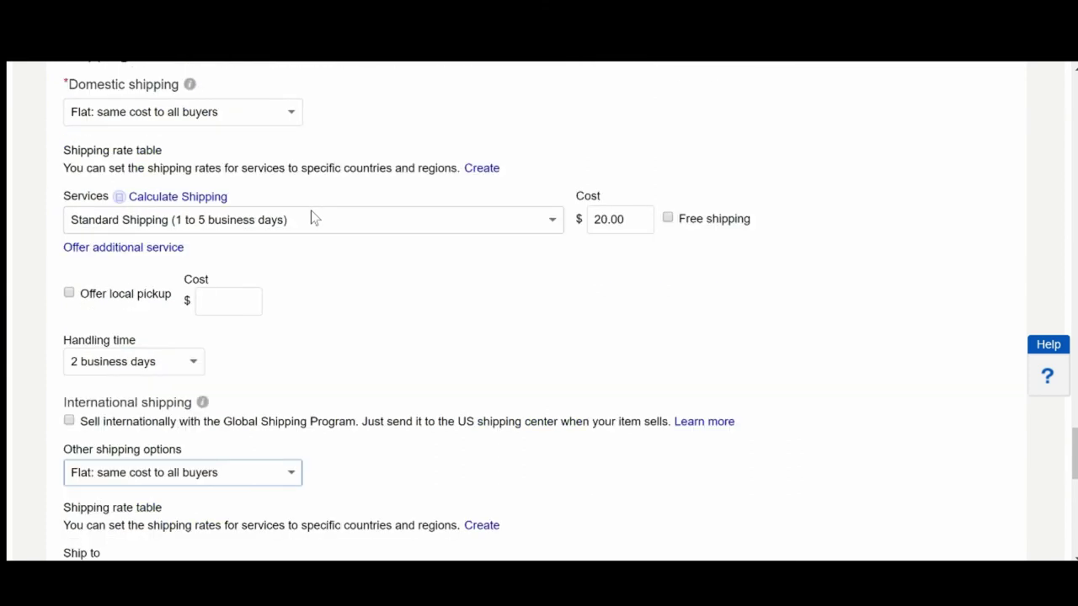
scroll(312, 187, "down", 2)
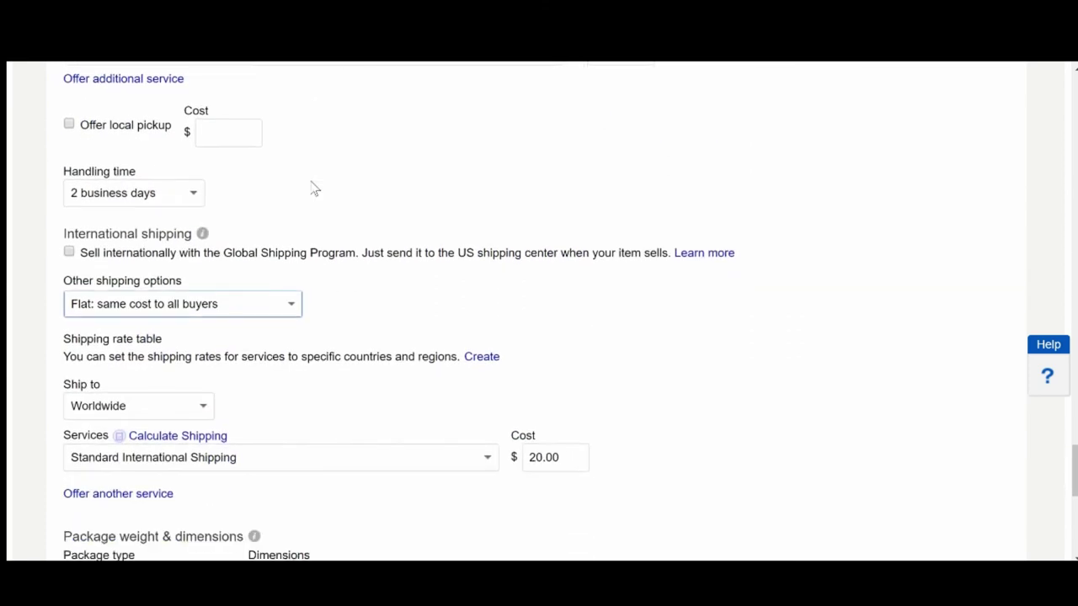
scroll(313, 187, "down", 1)
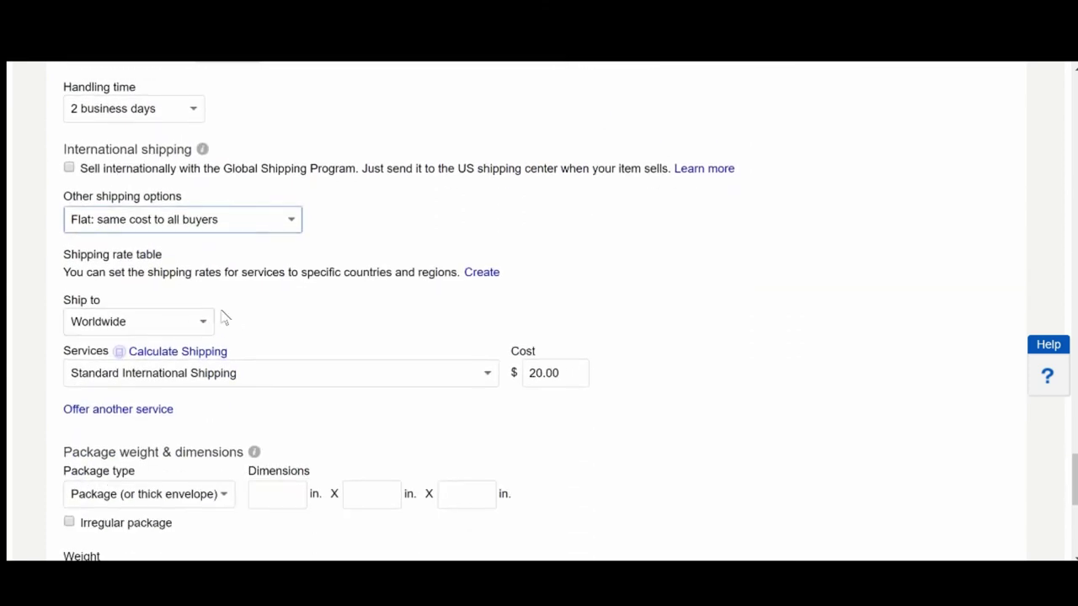
scroll(224, 317, "down", 1)
left_click(201, 243)
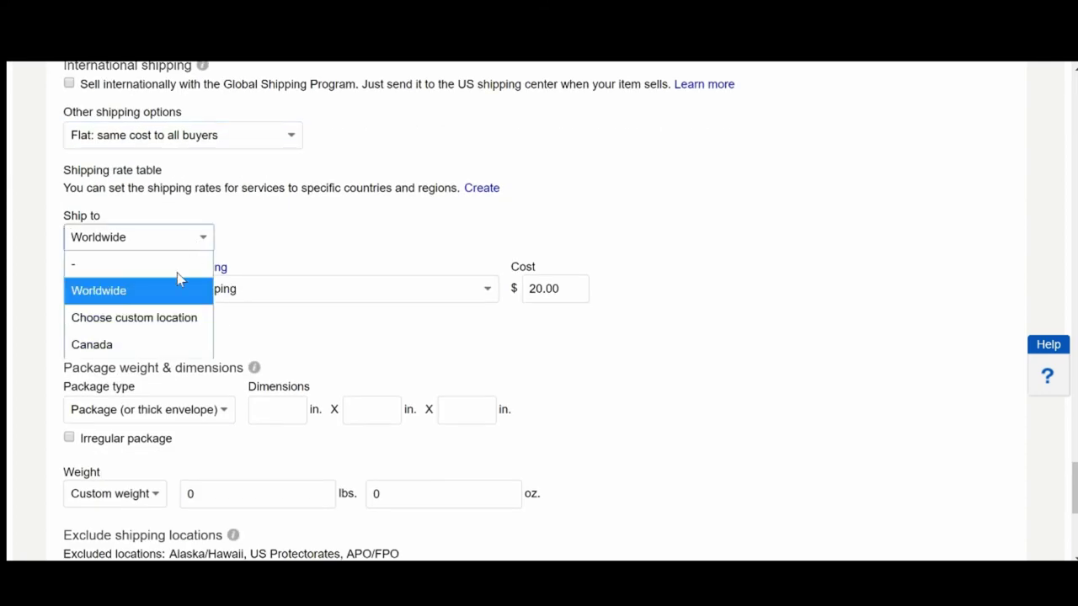
left_click(145, 297)
Compare the domestic shipping settings with the international shipping settings in the shipping details.
scroll(358, 258, "up", 5)
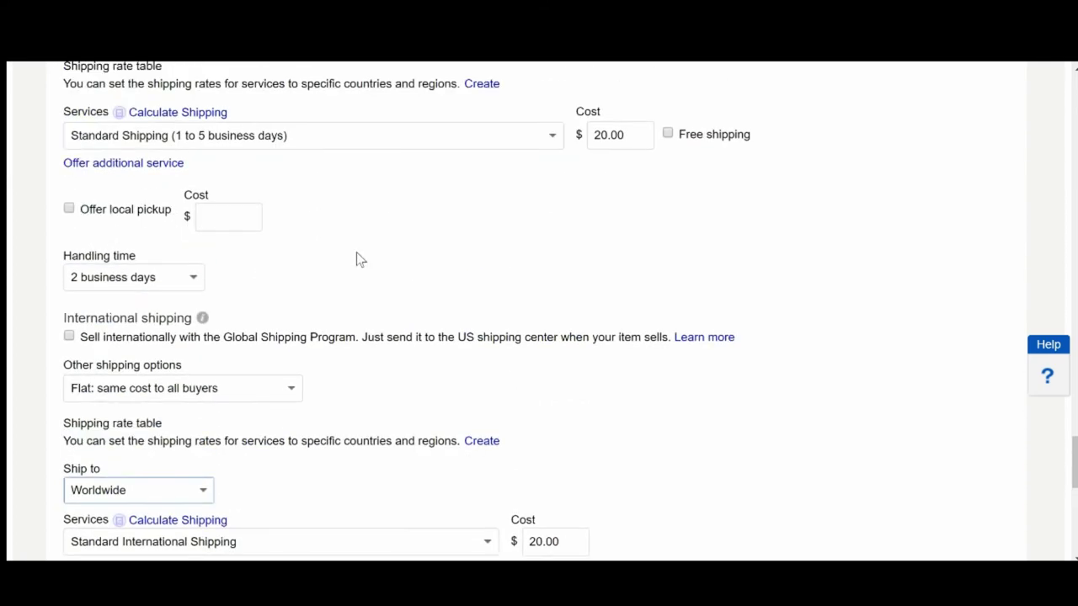
scroll(358, 258, "up", 2)
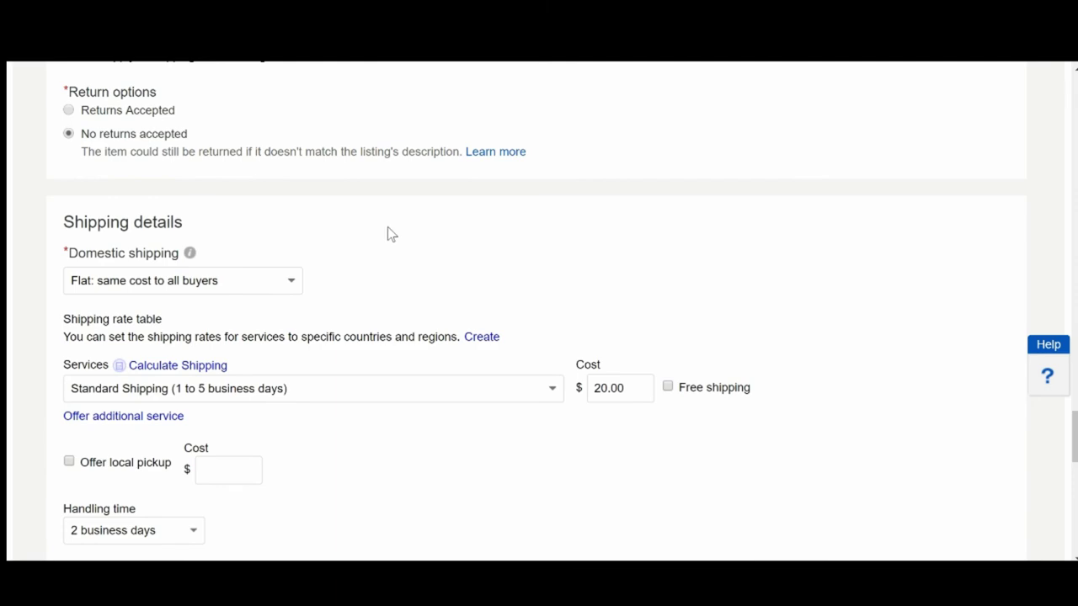
scroll(378, 228, "down", 2)
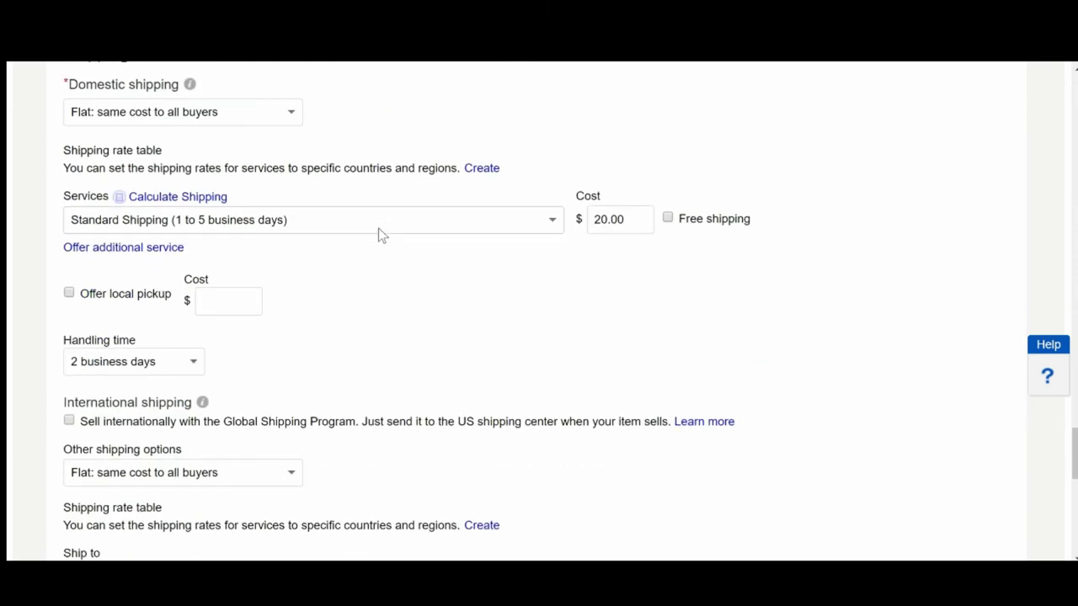
scroll(378, 228, "down", 2)
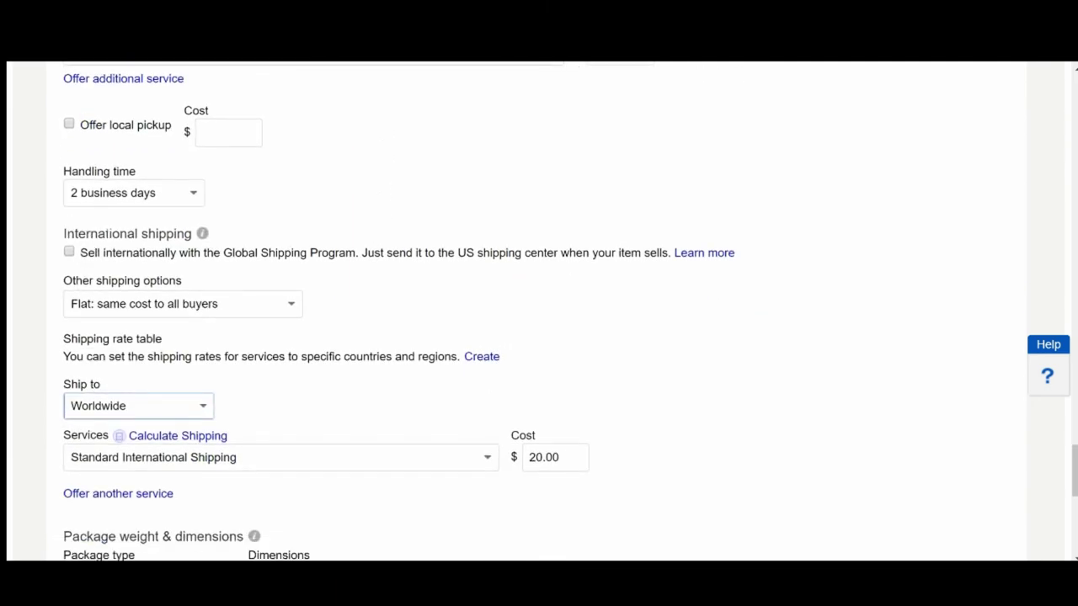
left_click_drag(64, 235, 279, 233)
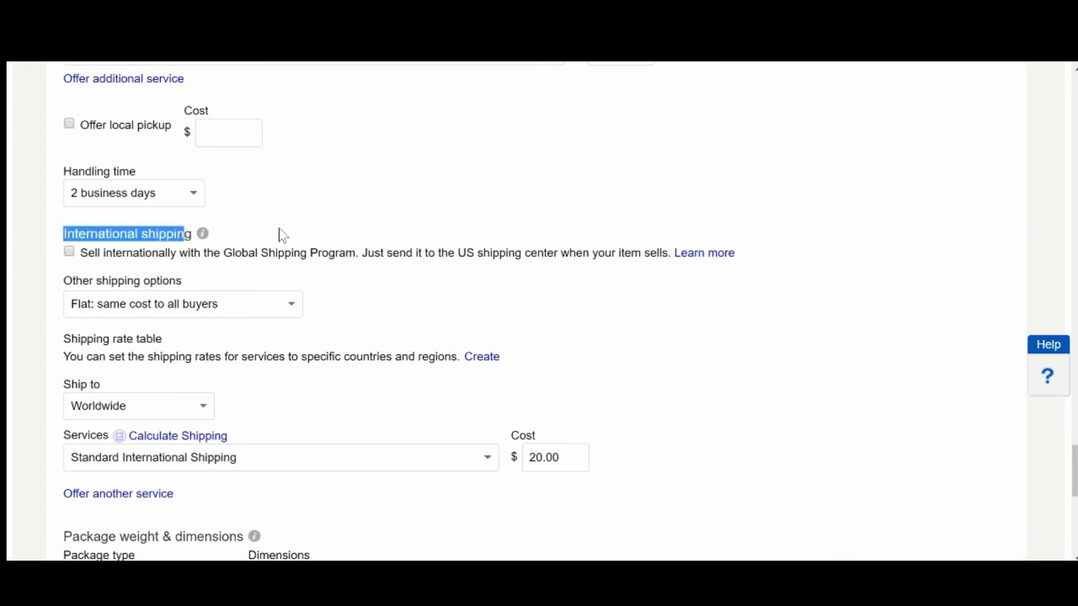
left_click(278, 234)
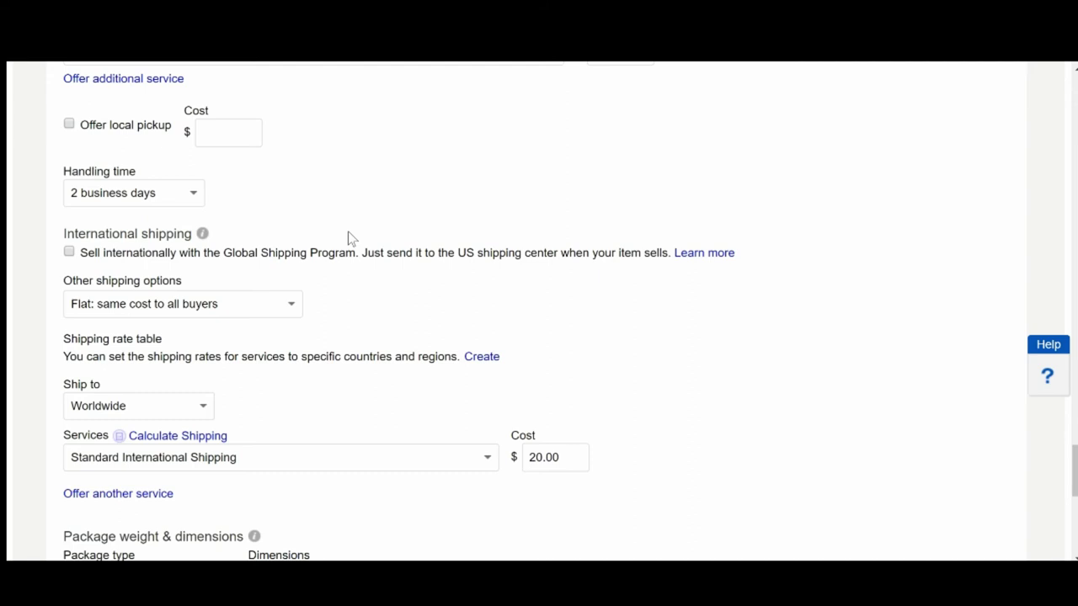
scroll(351, 238, "up", 6)
scroll(351, 239, "down", 4)
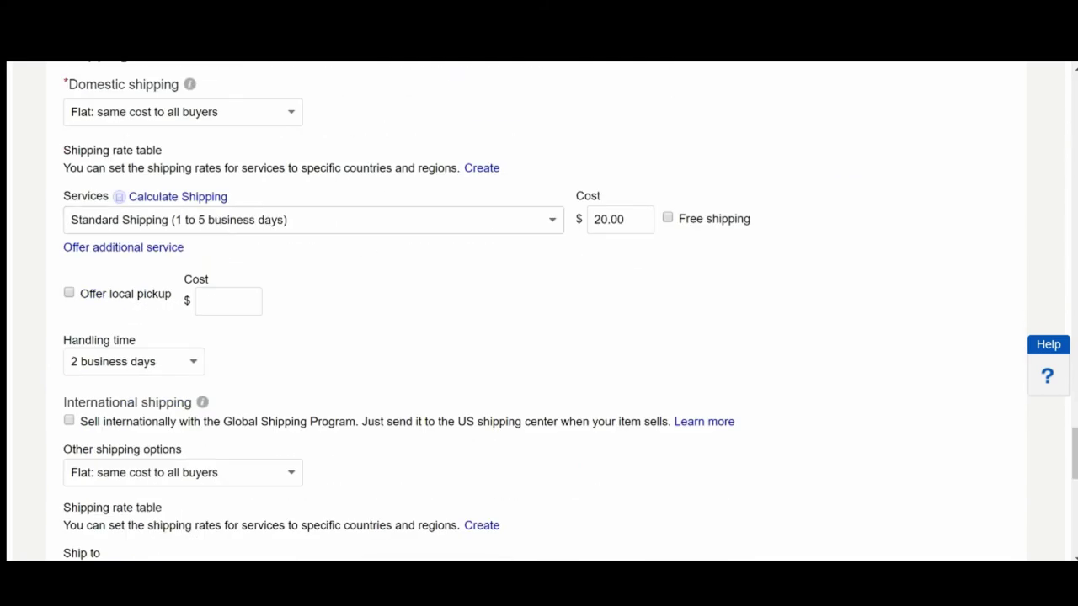
scroll(389, 250, "down", 2)
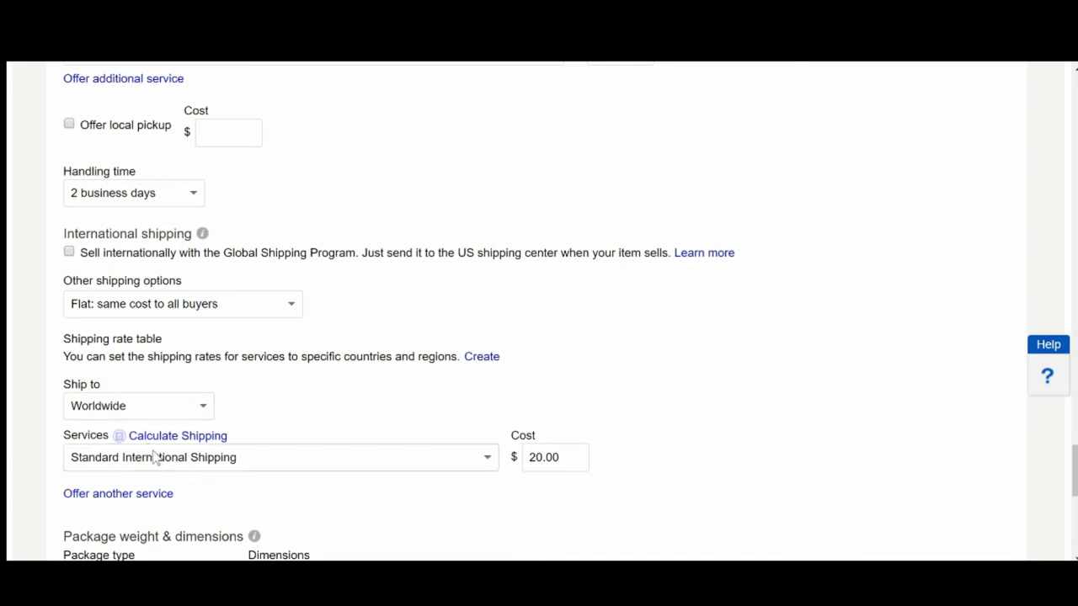
Review the UPS, FedEx and standard international shipping services and keep Standard International Shipping.
scroll(344, 352, "down", 1)
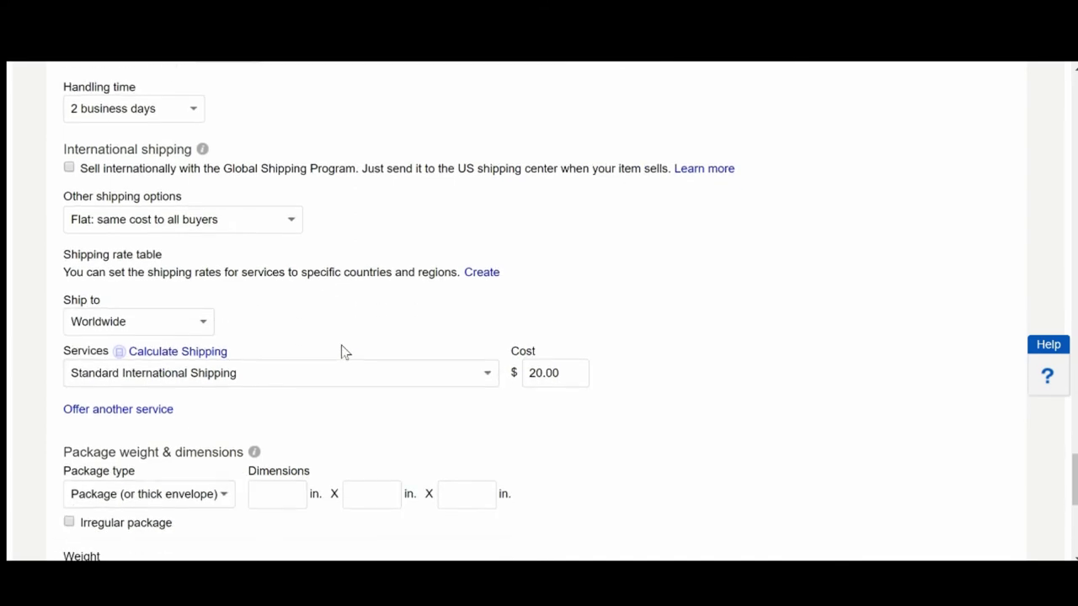
scroll(350, 311, "down", 1)
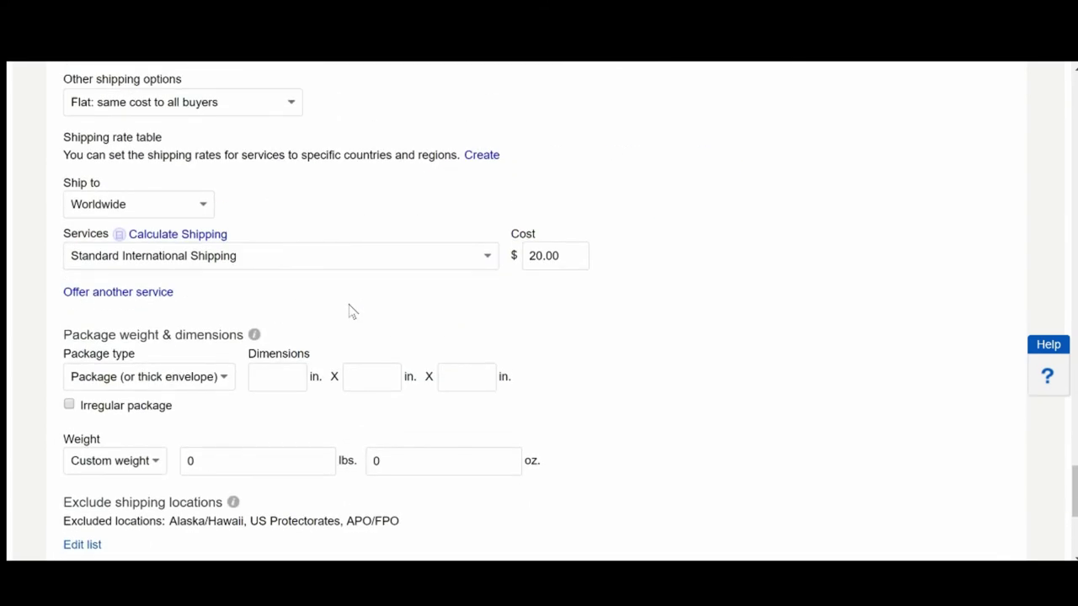
scroll(349, 312, "up", 1)
left_click(167, 375)
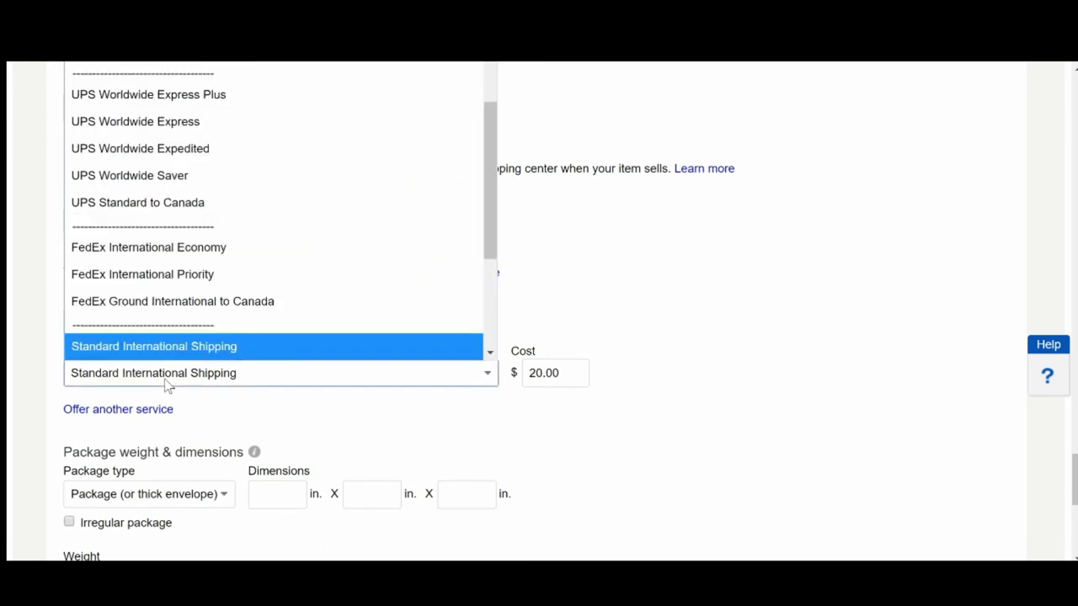
left_click(174, 345)
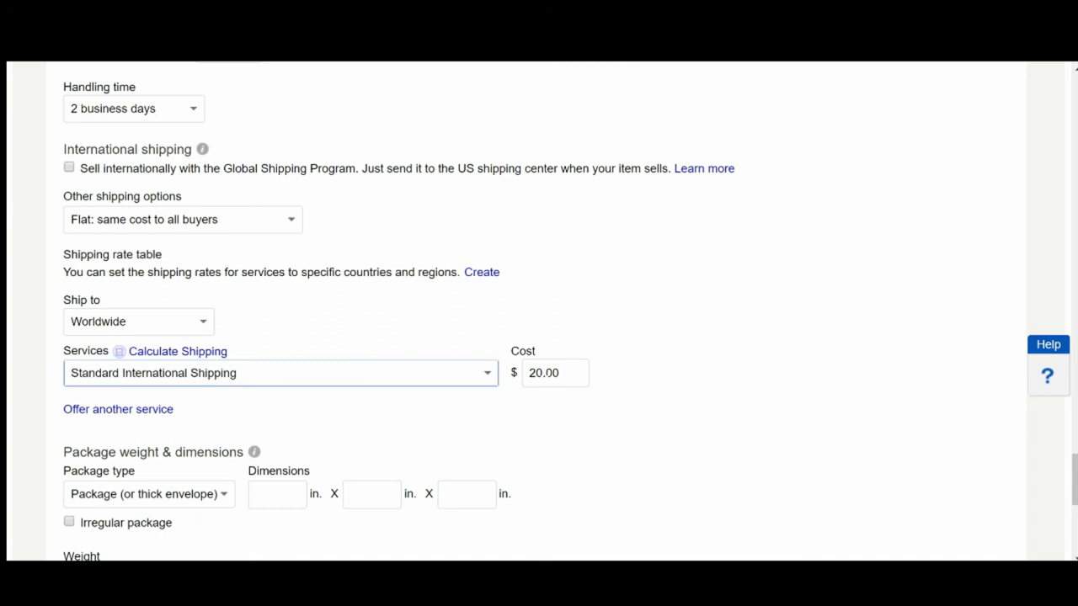
Add Africa, Asia, Middle East and Southeast Asia to the listing's excluded shipping locations.
scroll(477, 331, "down", 1)
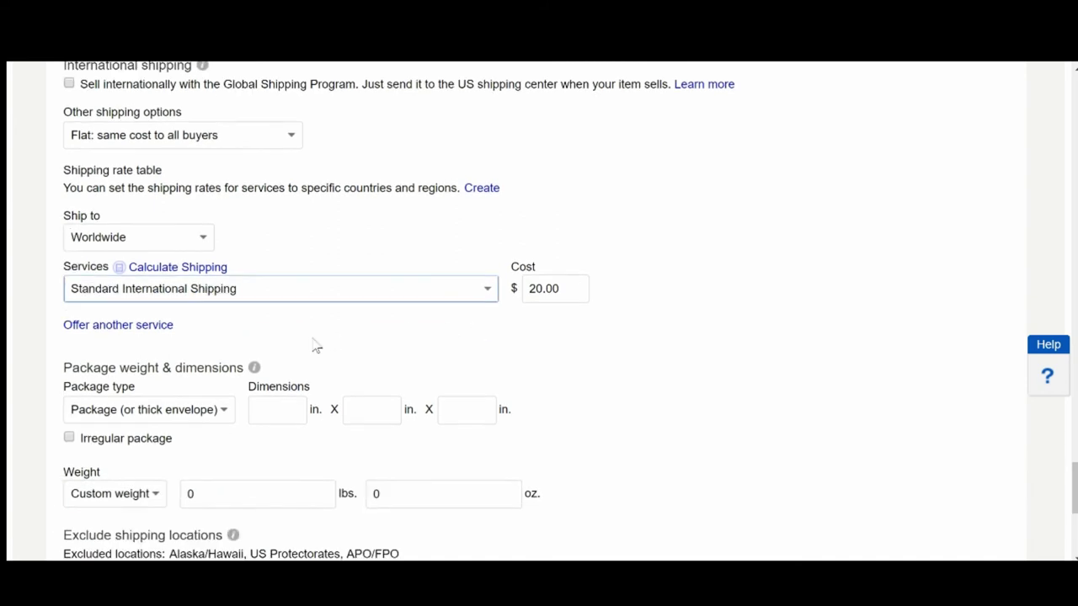
scroll(361, 305, "down", 2)
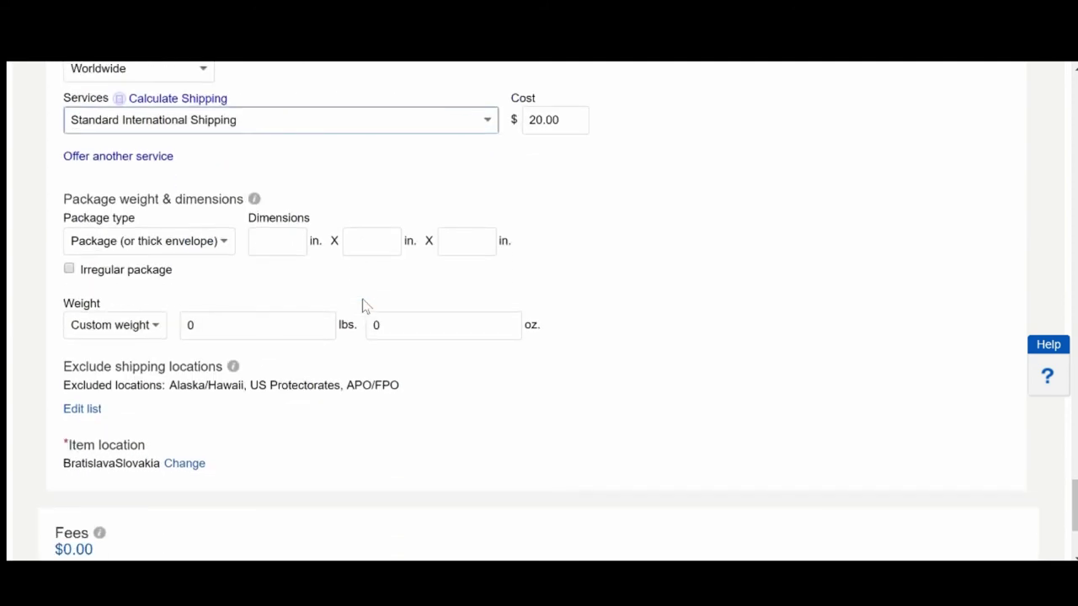
scroll(648, 253, "down", 2)
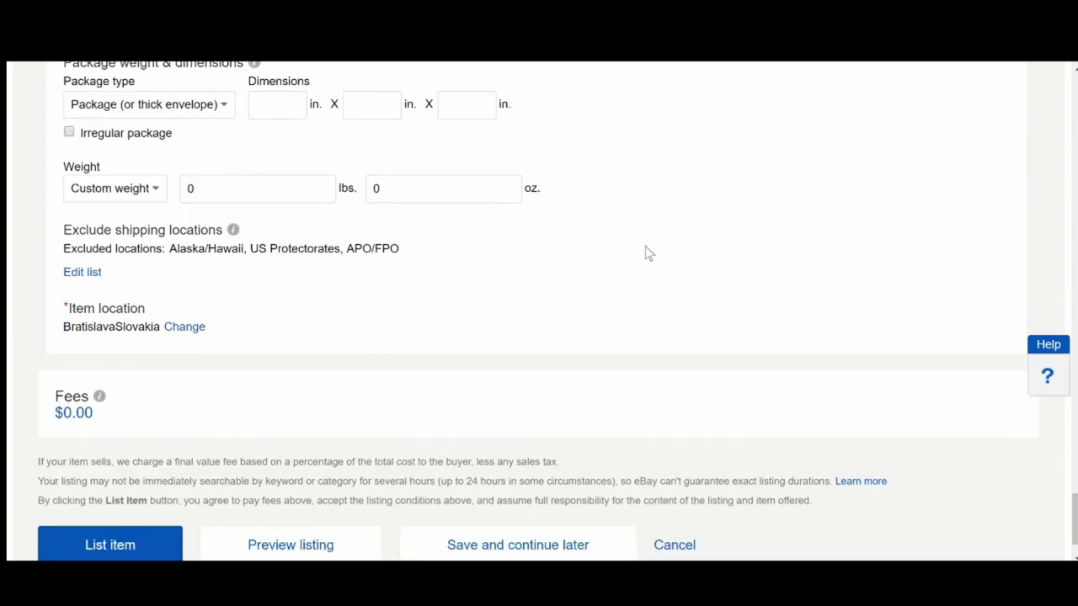
scroll(648, 253, "up", 1)
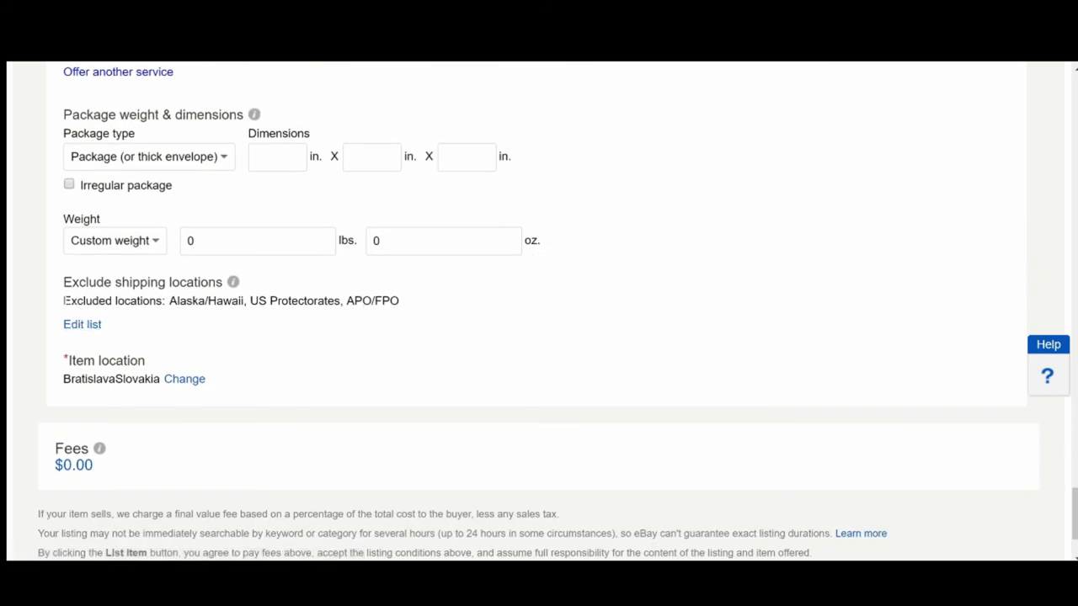
left_click(81, 326)
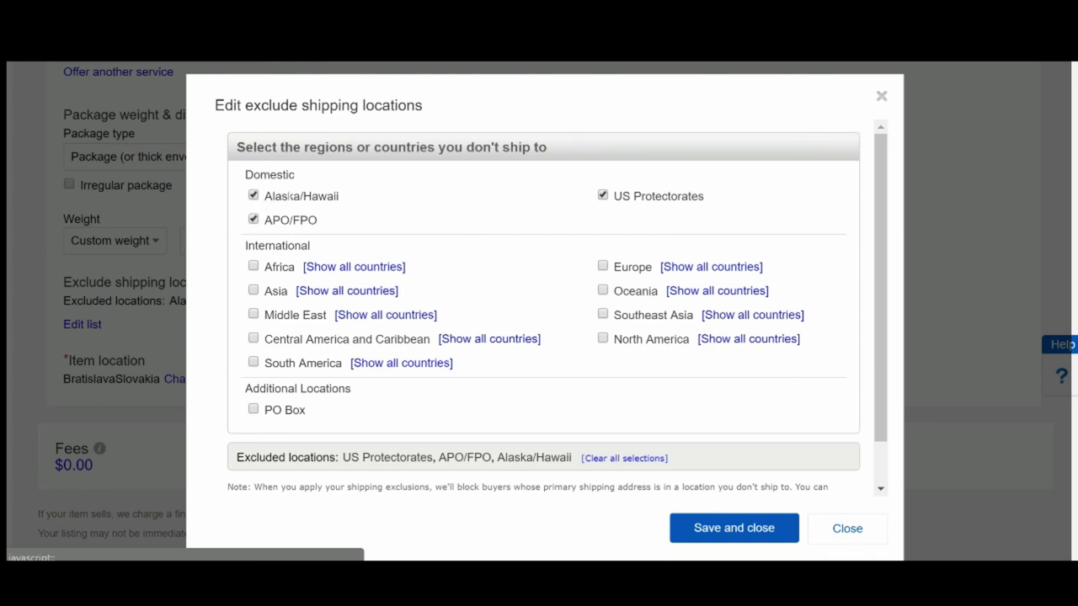
scroll(390, 228, "down", 1)
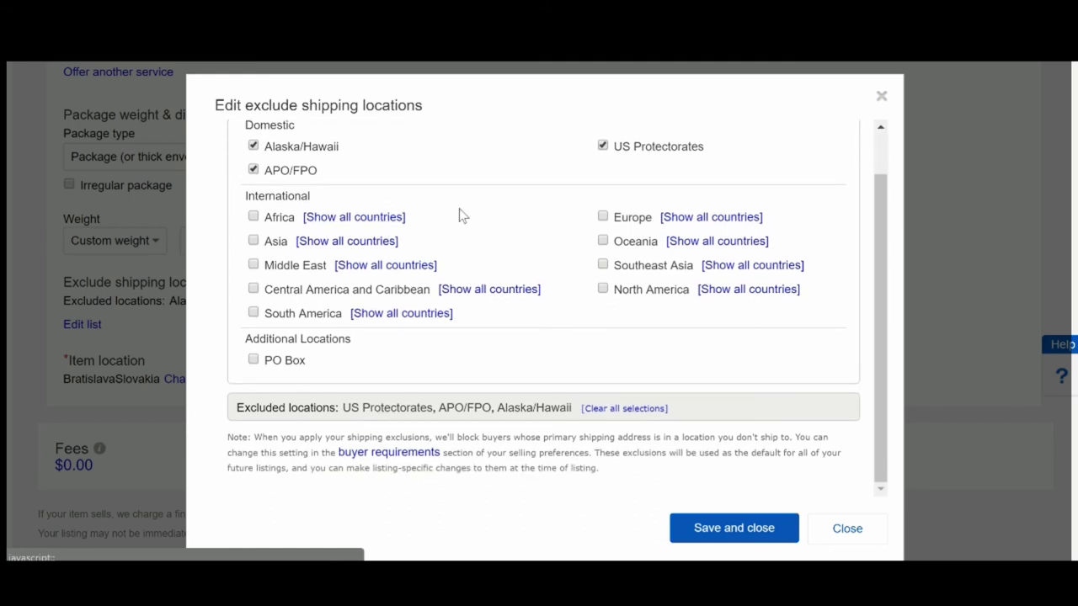
left_click(254, 219)
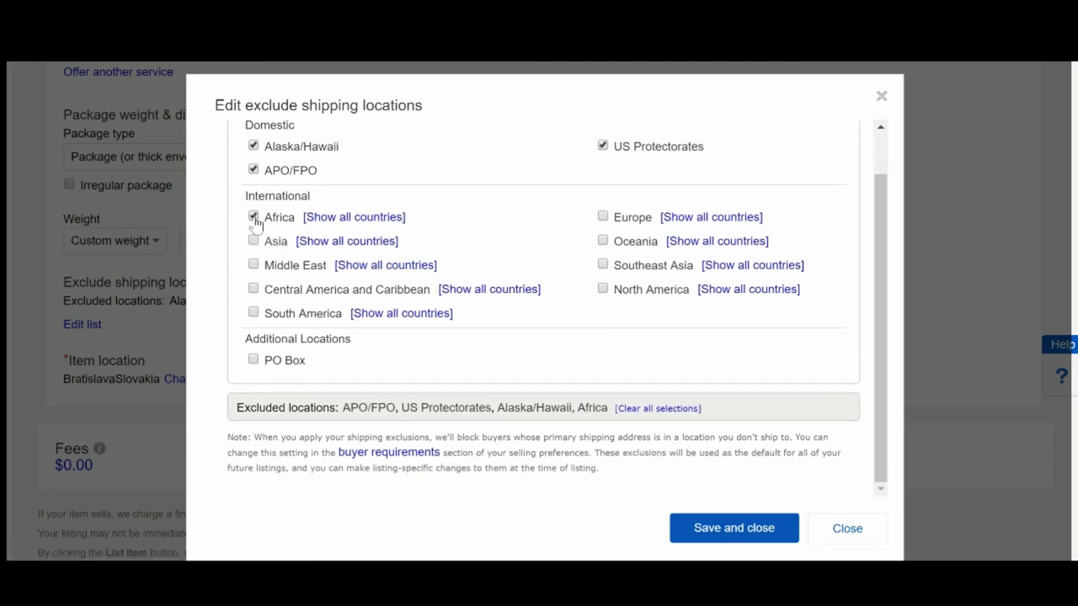
left_click(253, 242)
Review the Central America and Caribbean countries, and exclude that whole region and PO Box addresses from shipping.
left_click(488, 289)
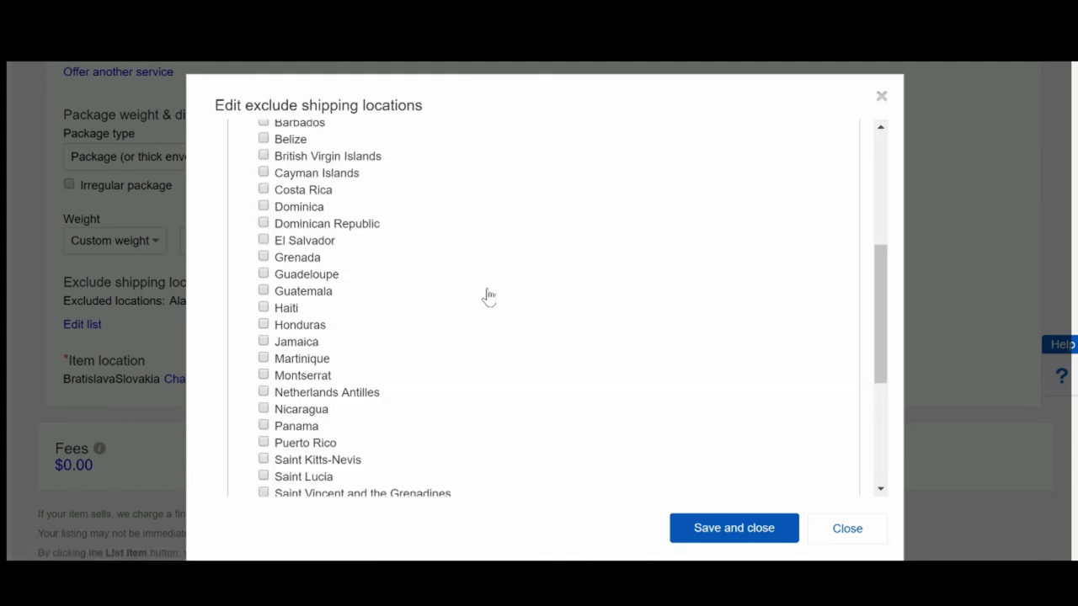
scroll(392, 296, "up", 1)
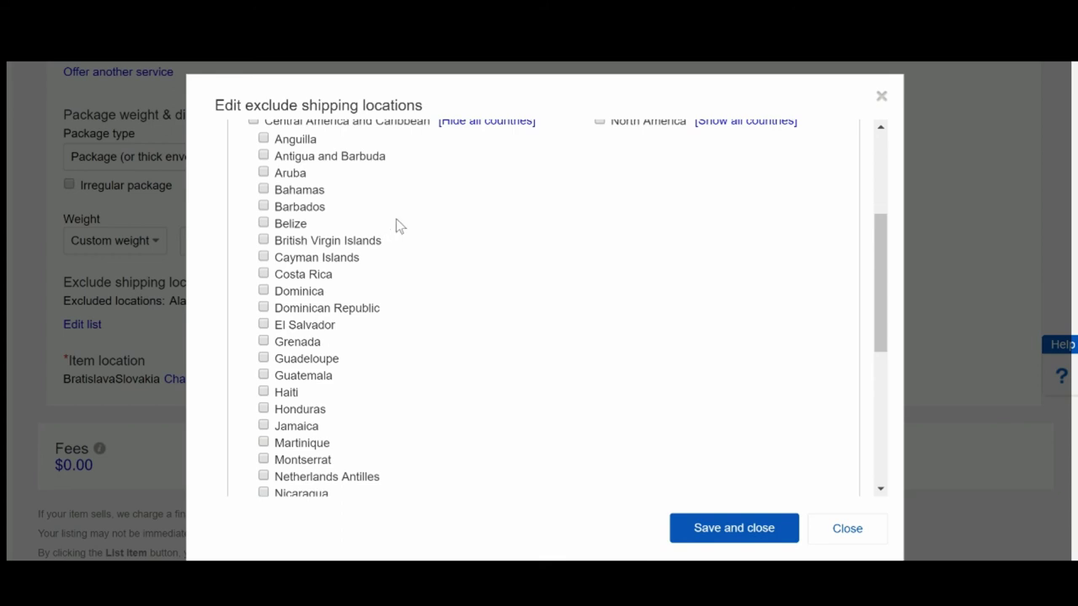
scroll(397, 223, "down", 1)
scroll(397, 224, "down", 3)
scroll(395, 224, "up", 5)
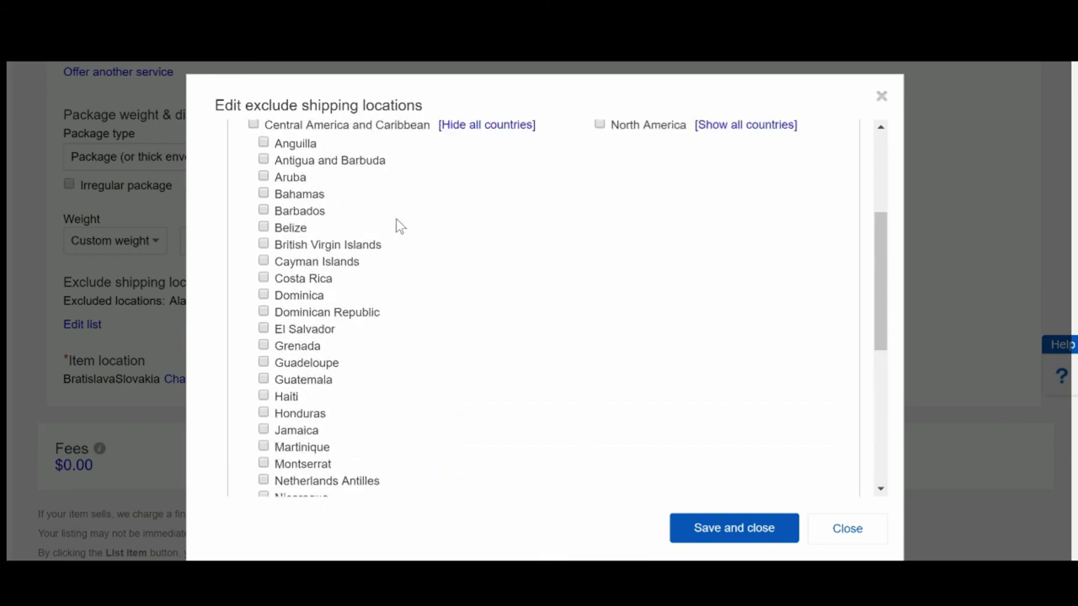
left_click(469, 212)
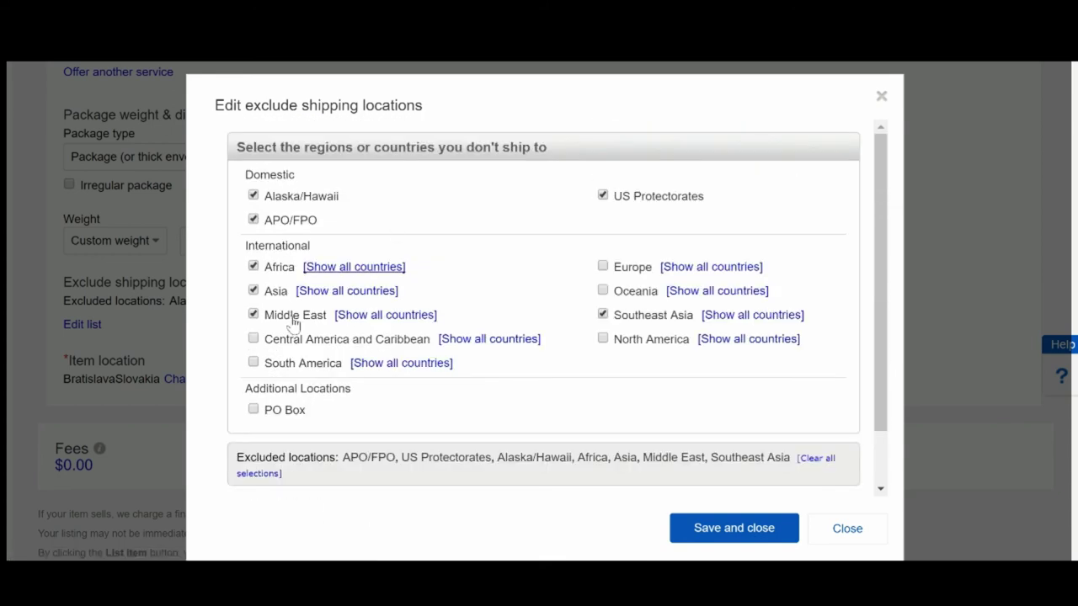
left_click(254, 339)
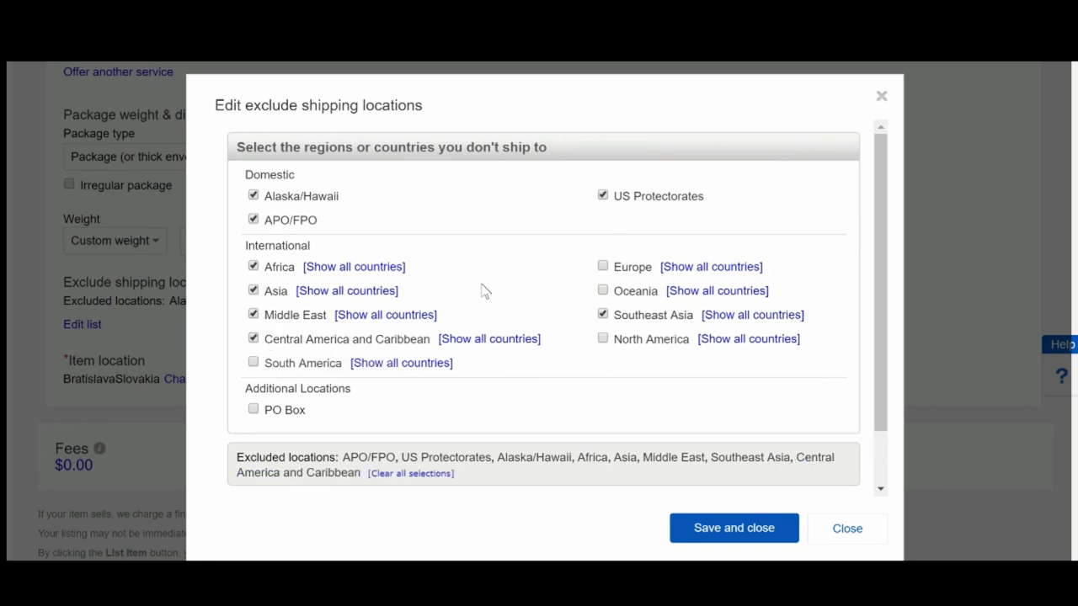
left_click(253, 410)
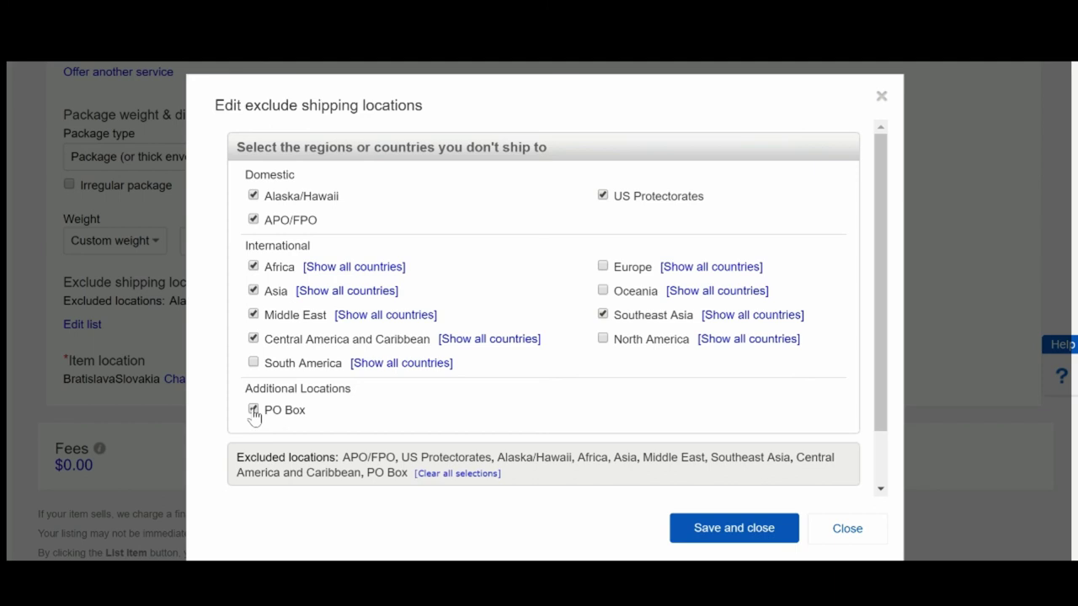
Exclude all Oceania countries from shipping except Australia and New Zealand.
left_click(724, 294)
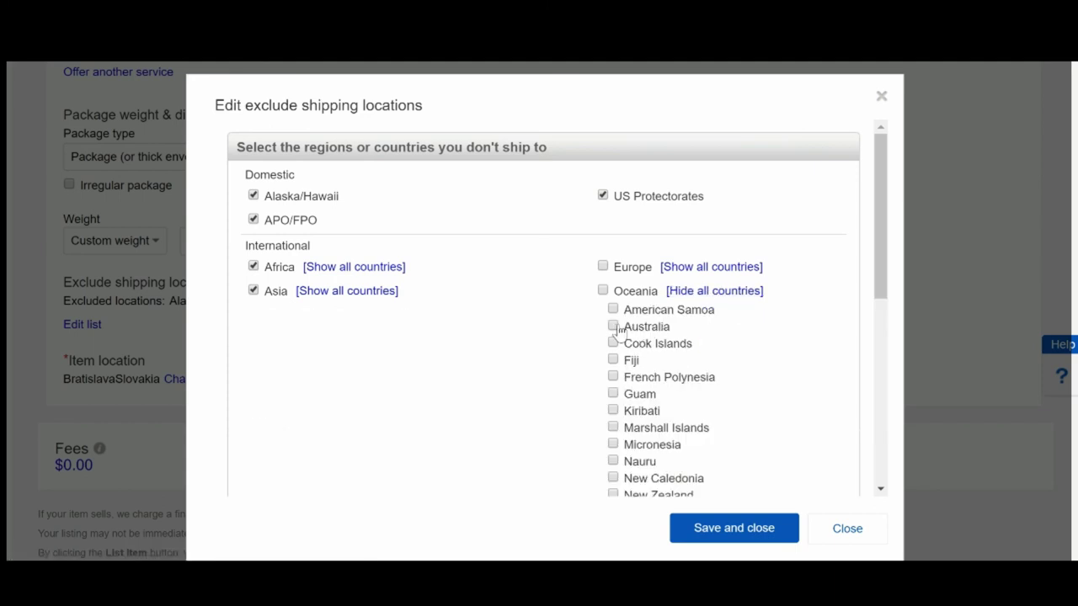
left_click(602, 291)
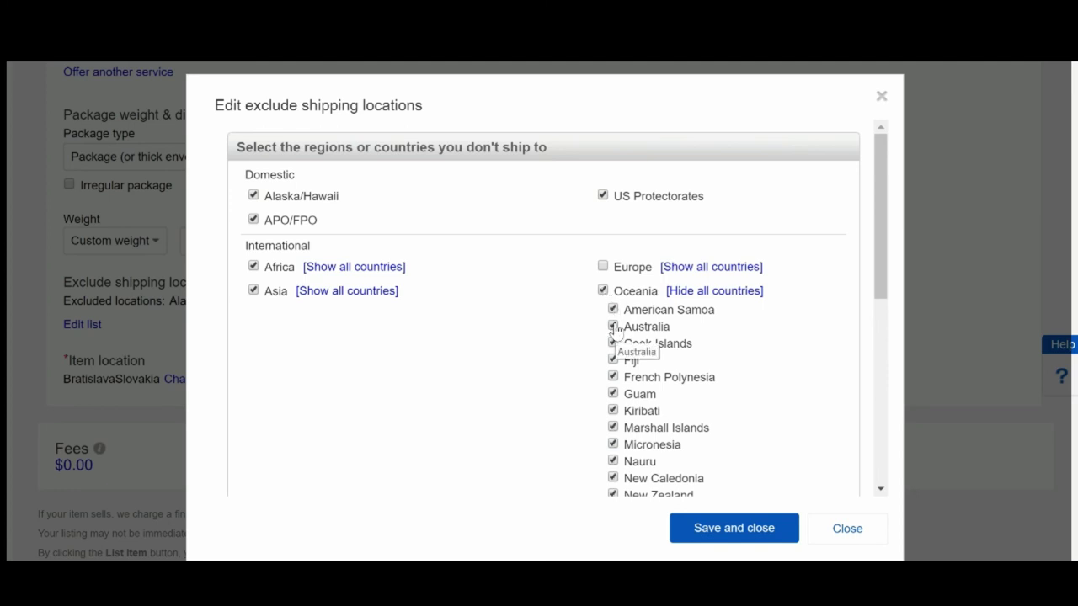
left_click(613, 326)
scroll(745, 335, "down", 1)
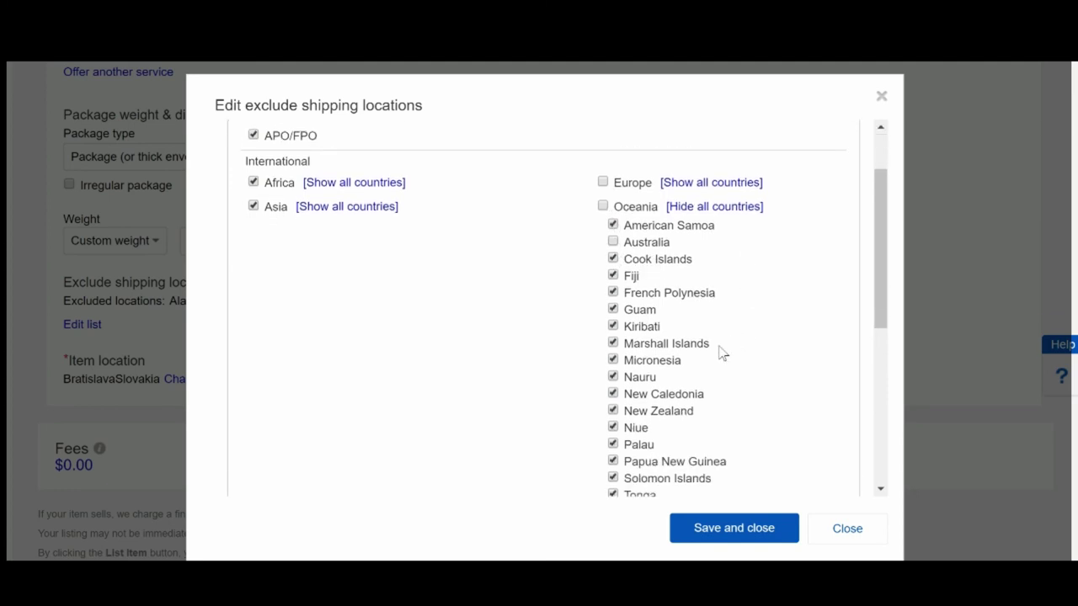
left_click(613, 410)
left_click(712, 208)
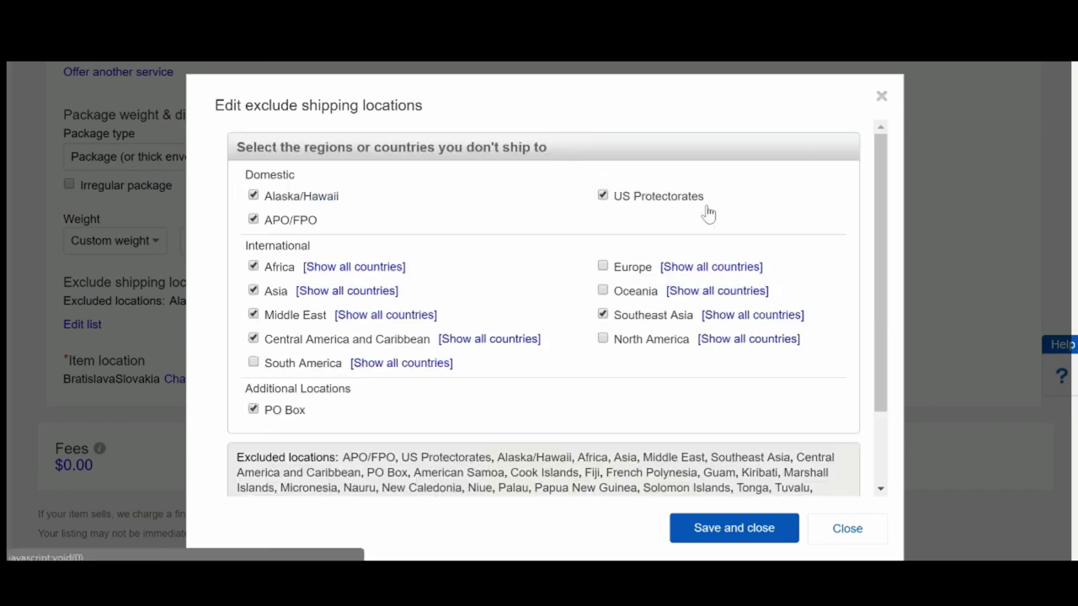
Check the North America countries without excluding any, and save the excluded shipping locations.
left_click(757, 340)
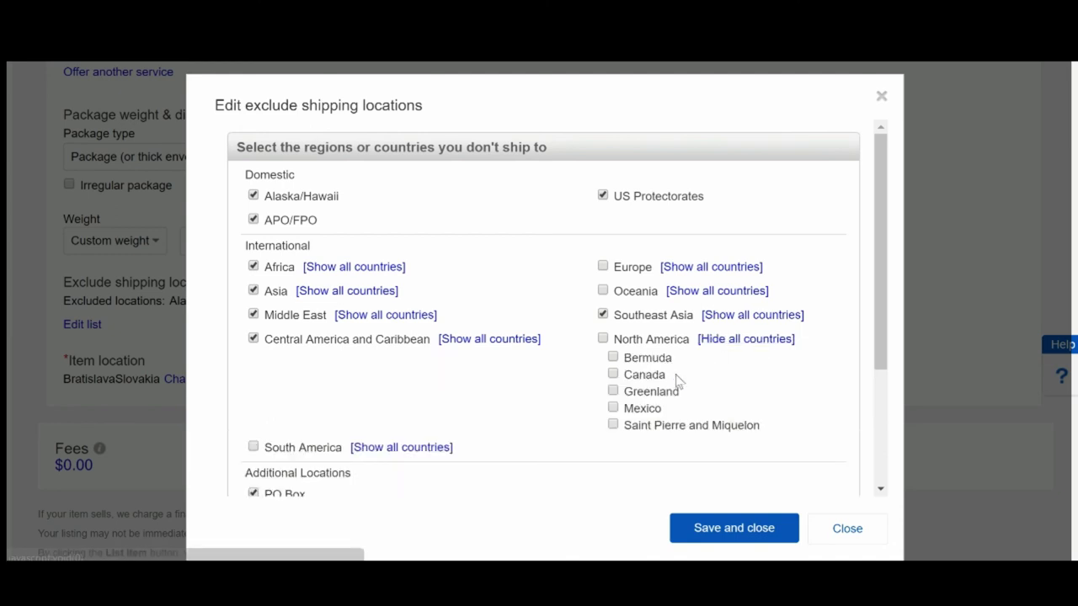
left_click(740, 348)
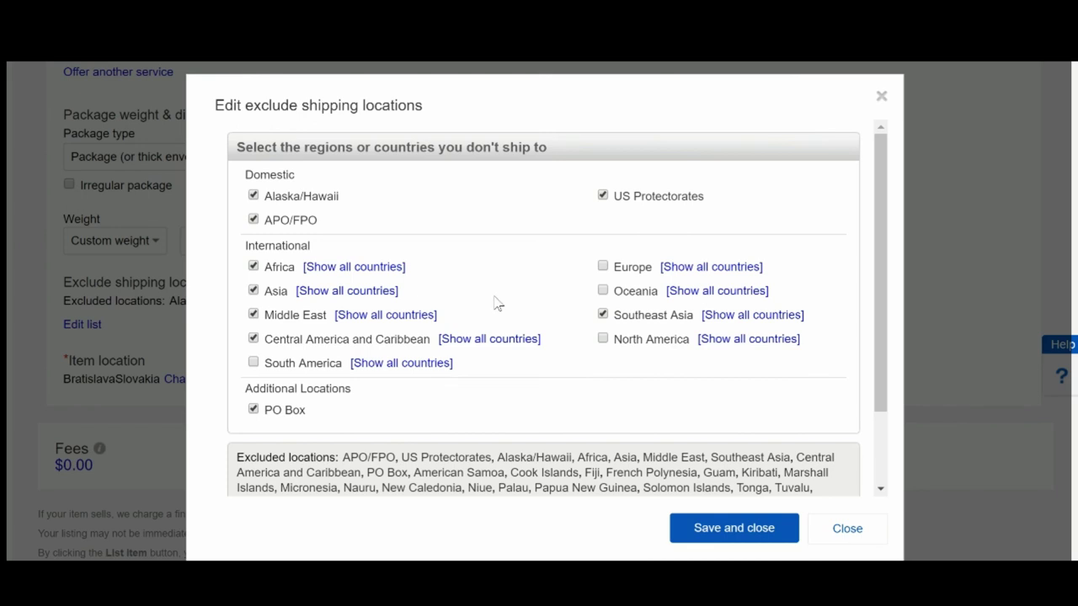
left_click(726, 537)
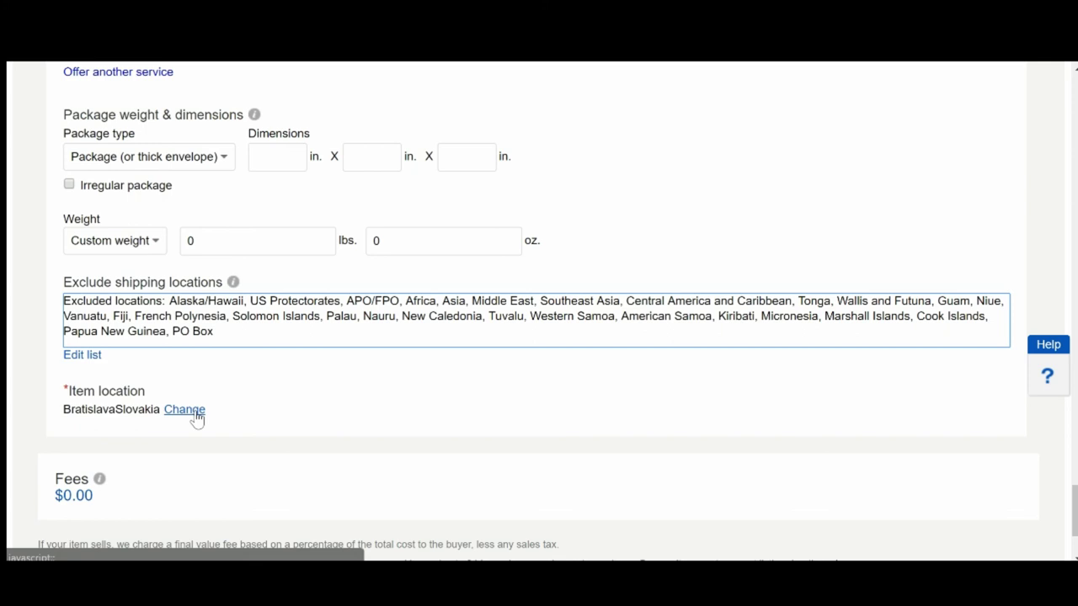
Search Google for "ebay fee calculator", open eBay's own Fee Calculator page and dismiss the cashback pop-up.
scroll(261, 414, "down", 2)
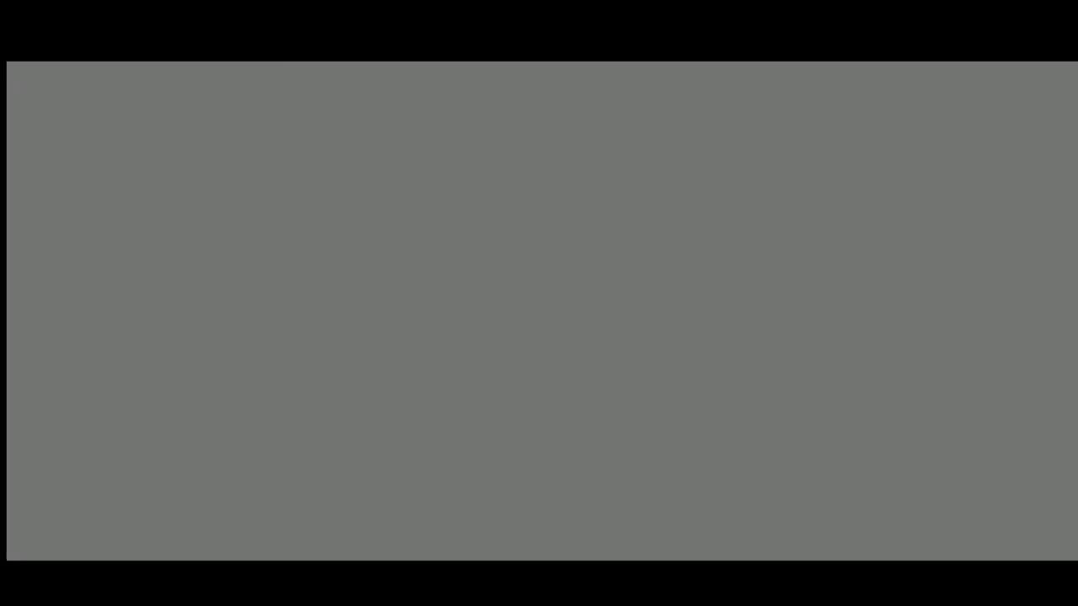
type("ebay fe")
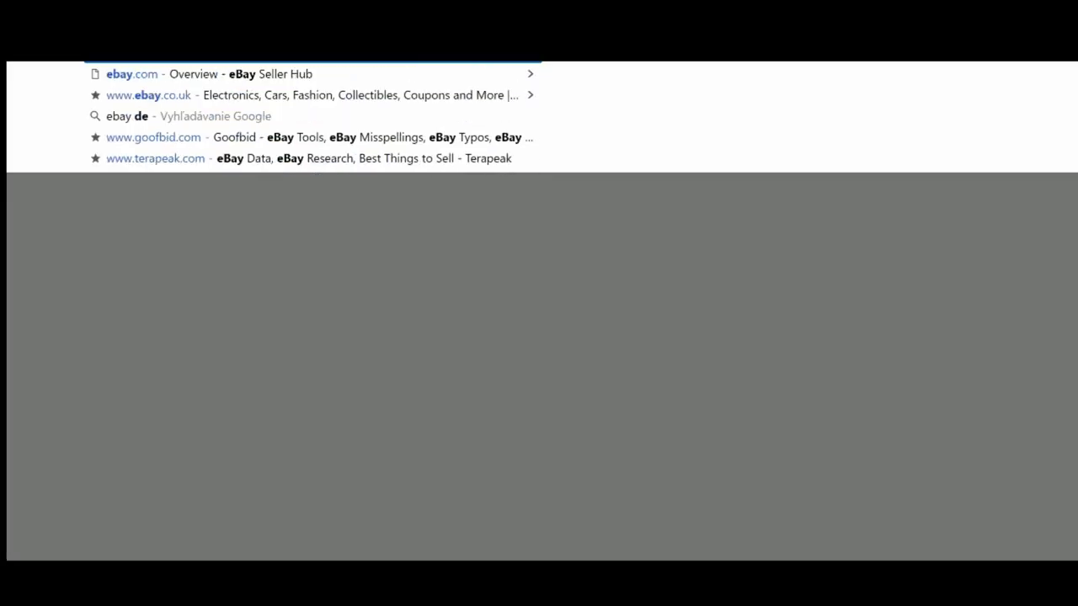
key("Return")
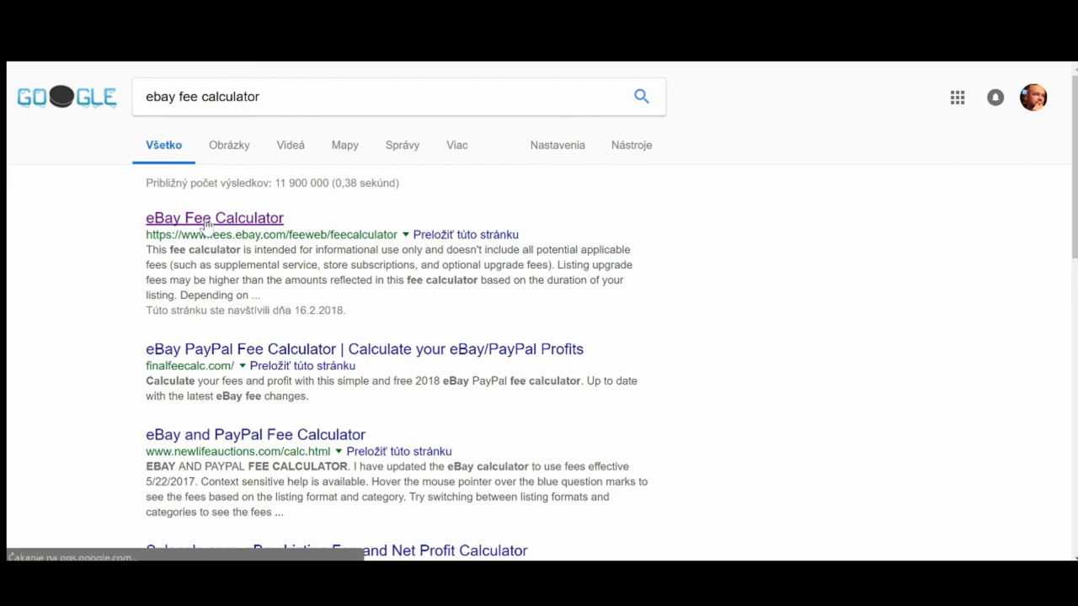
left_click(206, 221)
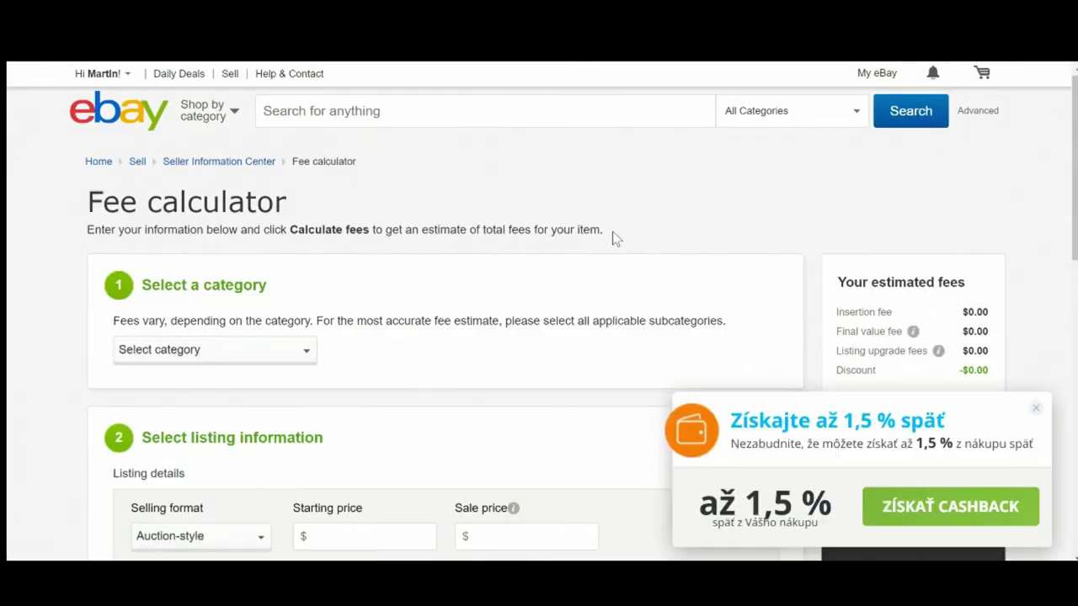
left_click(1036, 410)
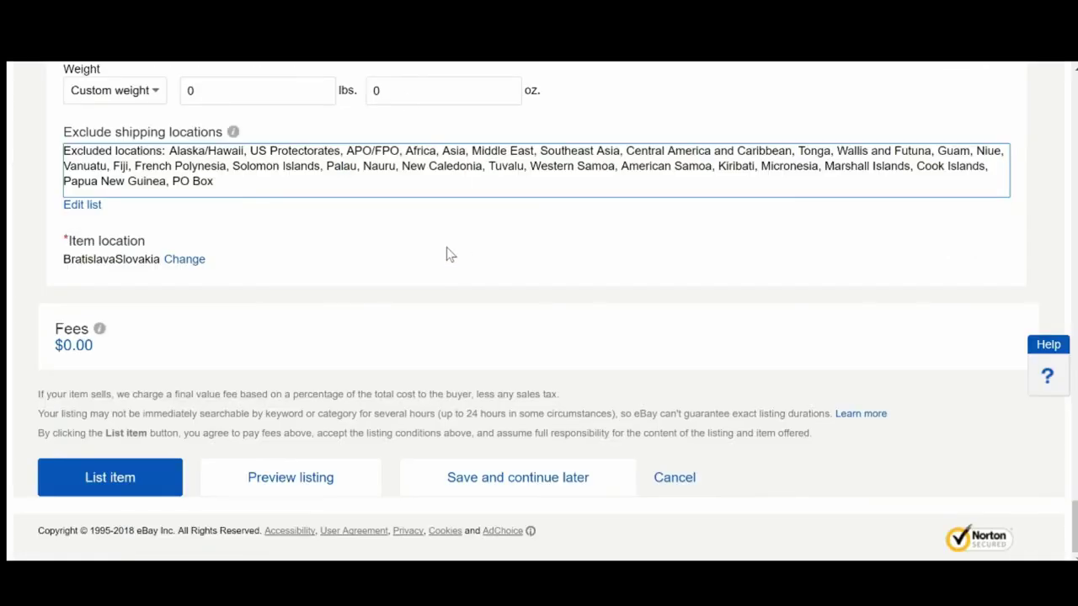
Preview the Fossil Tailor ES3913 listing, examining its photo, shipping, returns, item specifics and product description, and close the preview.
left_click(290, 487)
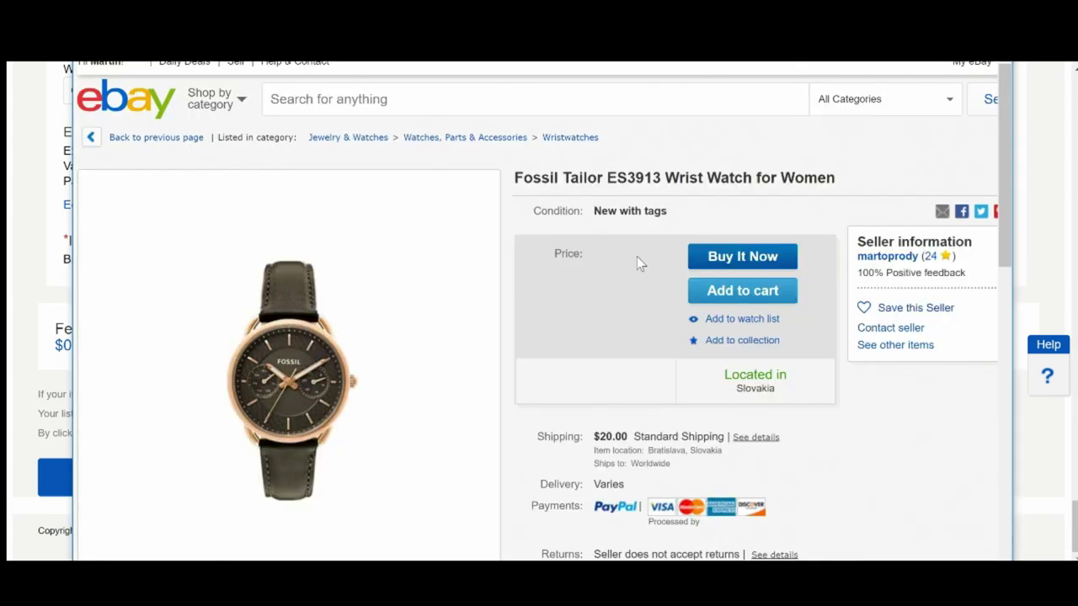
scroll(643, 295, "down", 3)
scroll(645, 229, "up", 3)
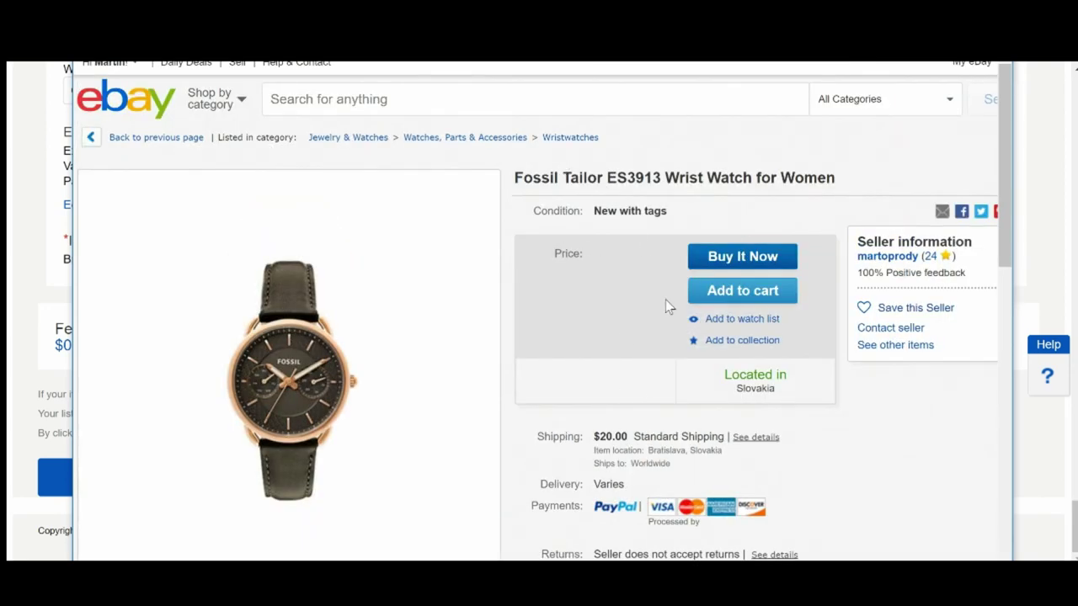
scroll(611, 269, "down", 3)
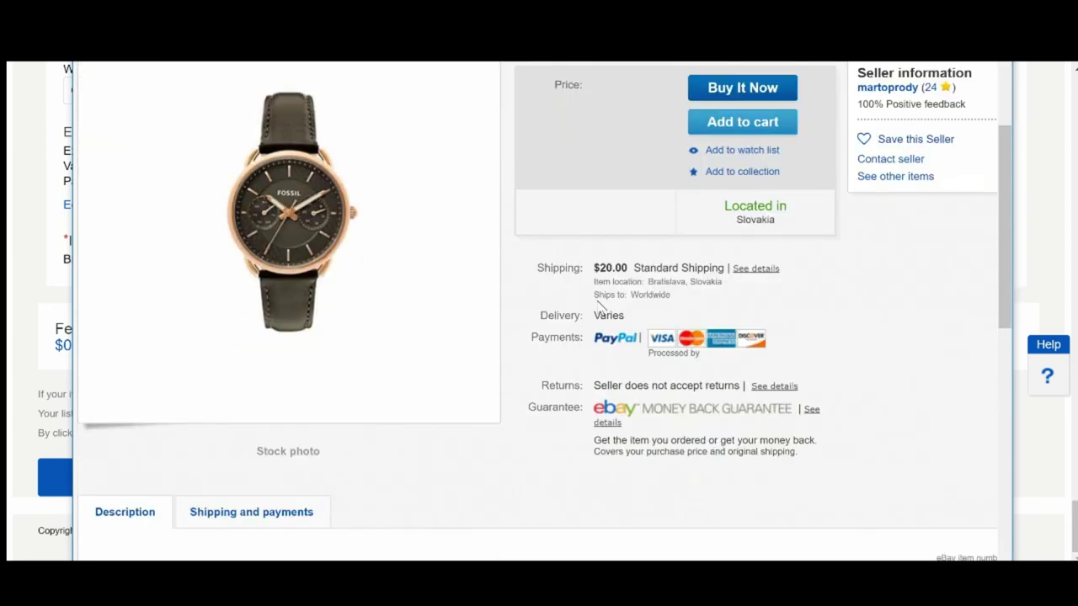
scroll(586, 327, "down", 4)
scroll(585, 327, "down", 4)
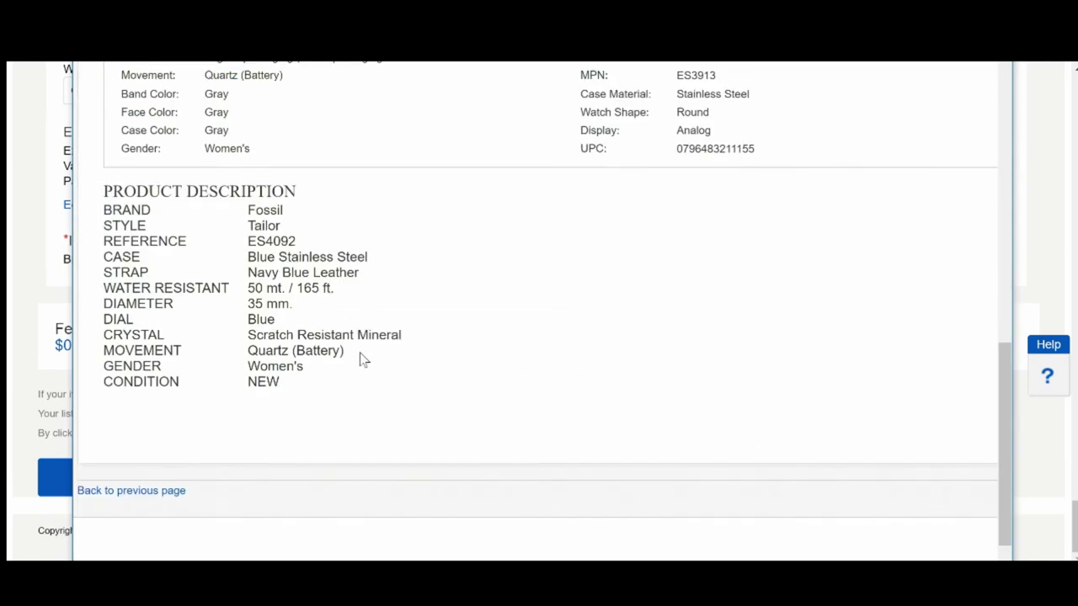
scroll(292, 350, "down", 2)
scroll(292, 350, "up", 10)
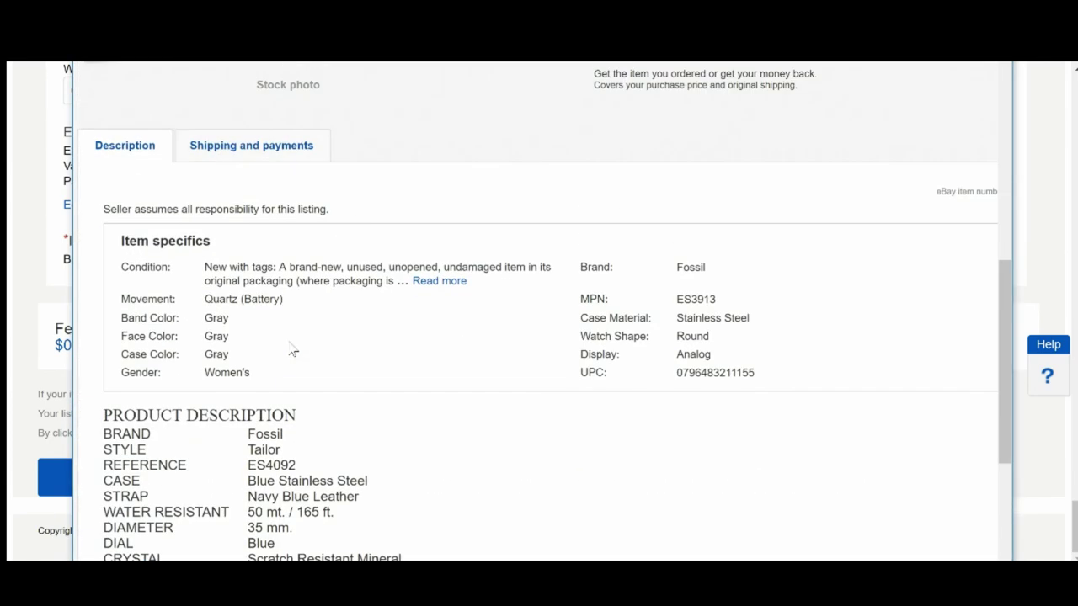
scroll(318, 345, "up", 1)
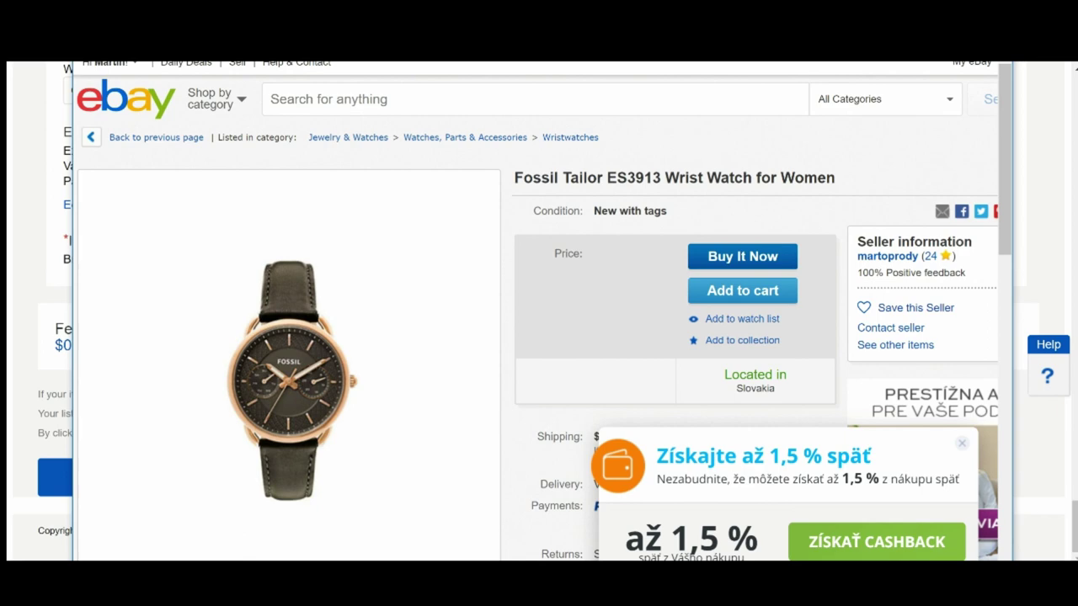
key("Escape")
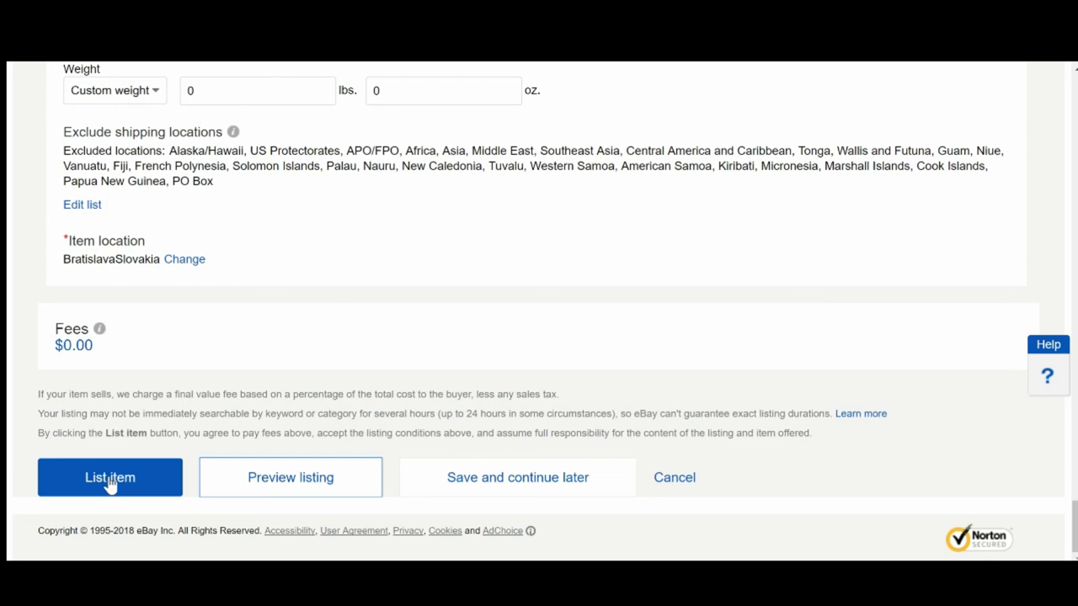
Save the watch listing as a draft to continue later and check the Seller Hub drafts list.
left_click(493, 486)
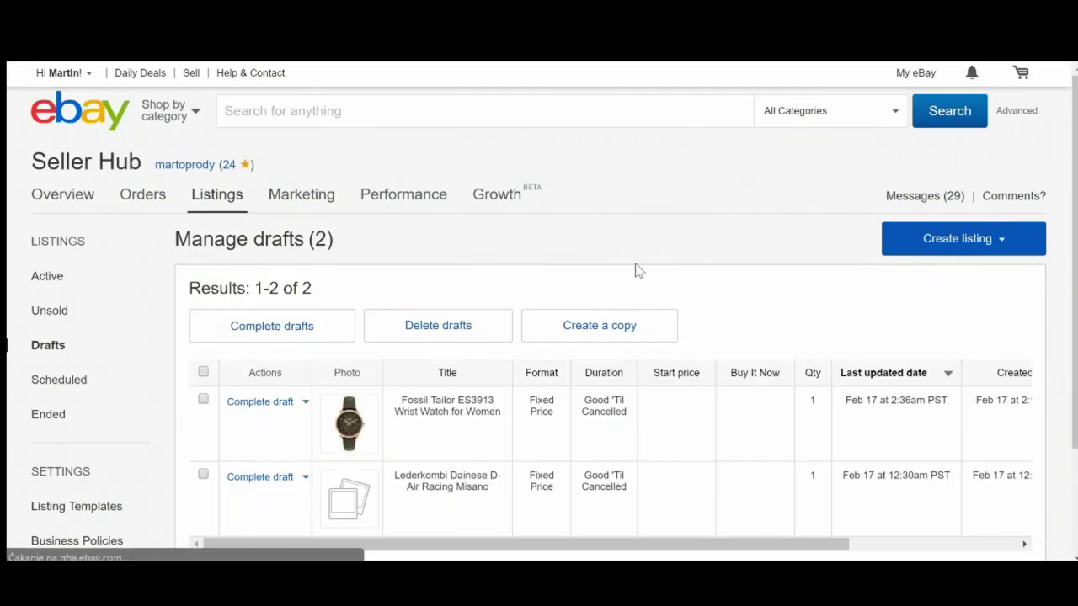
scroll(636, 269, "down", 1)
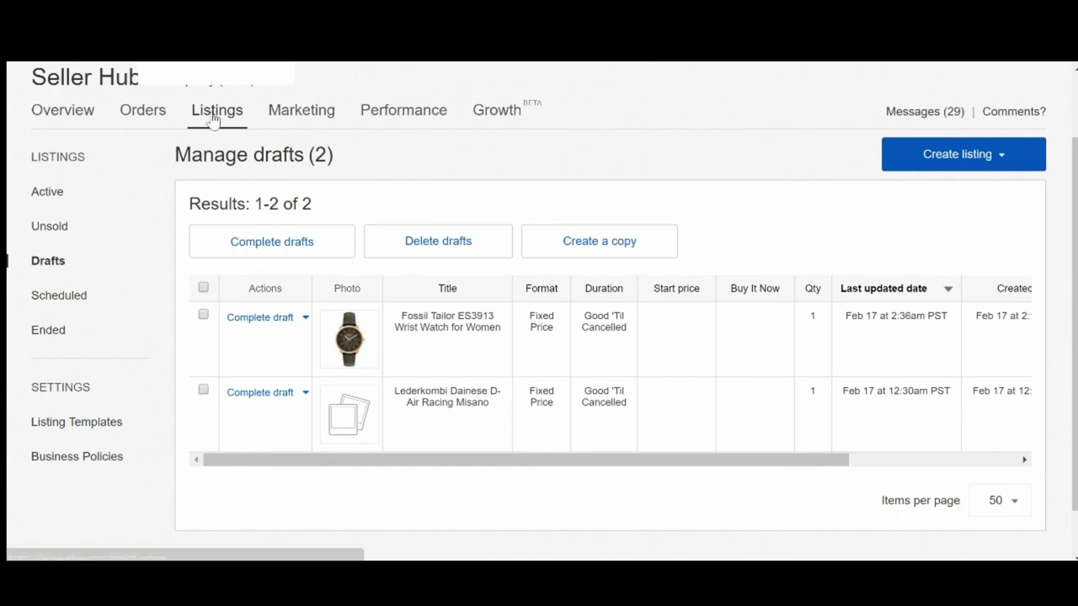
mouse_move(213, 117)
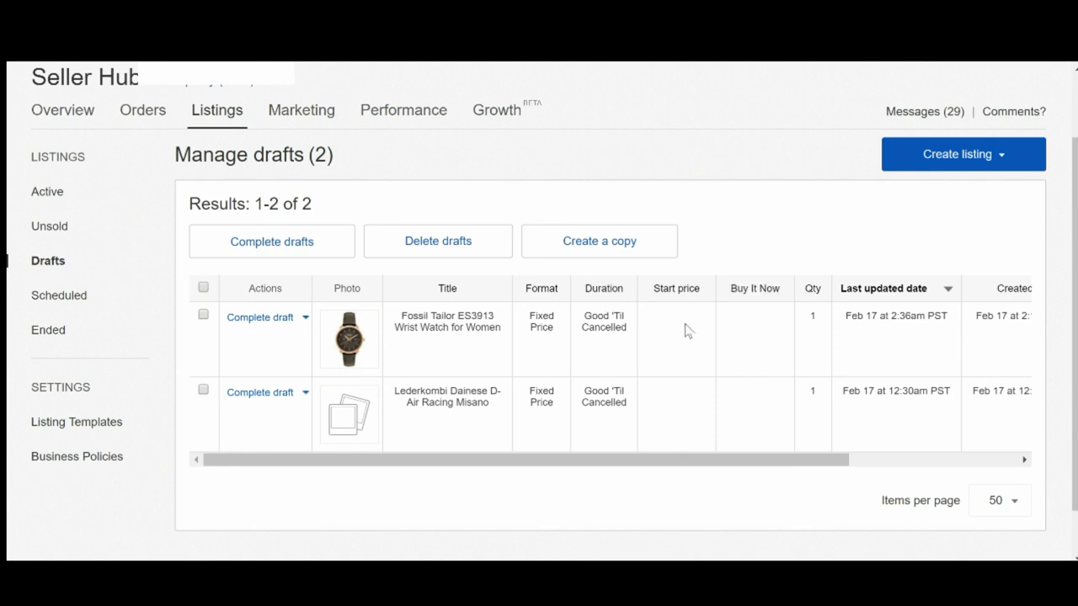
Reopen the Fossil Tailor ES3913 draft for completion and go through the listing form down to its fees and submission options.
left_click(305, 318)
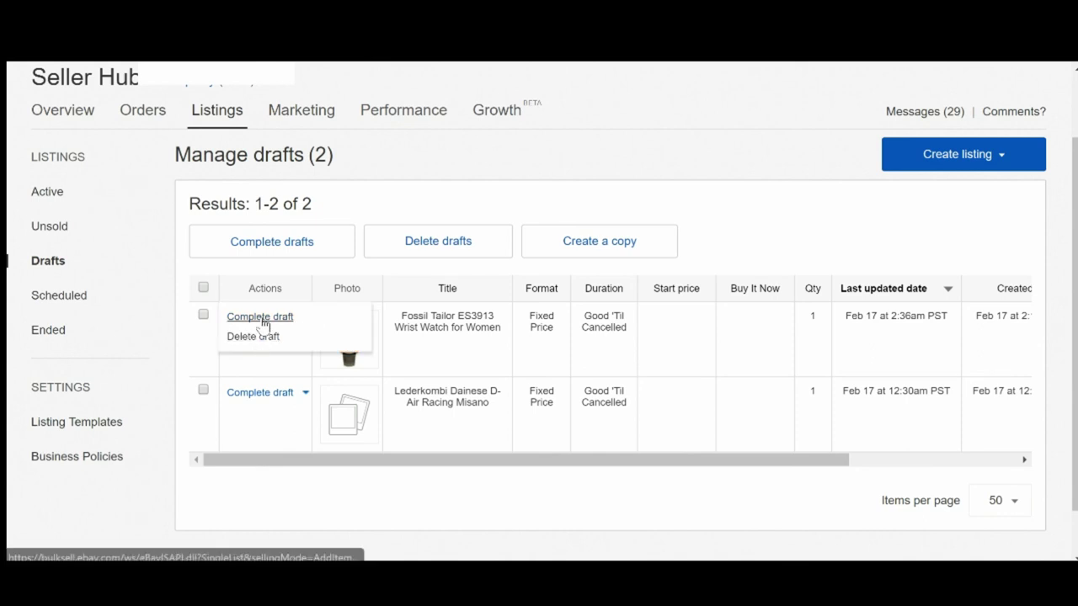
left_click(260, 318)
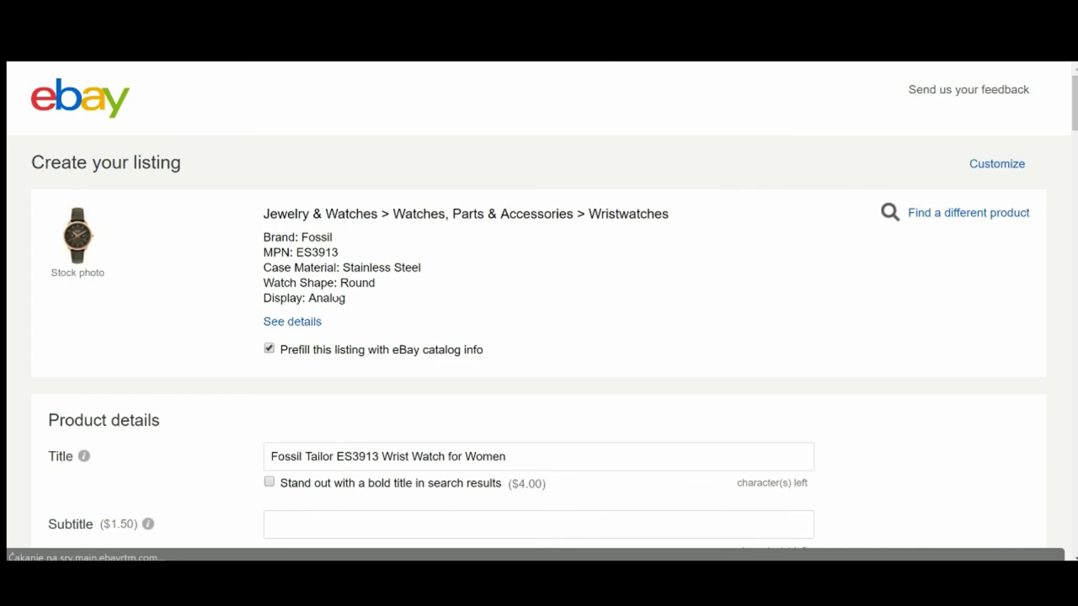
scroll(320, 308, "down", 10)
scroll(337, 287, "down", 20)
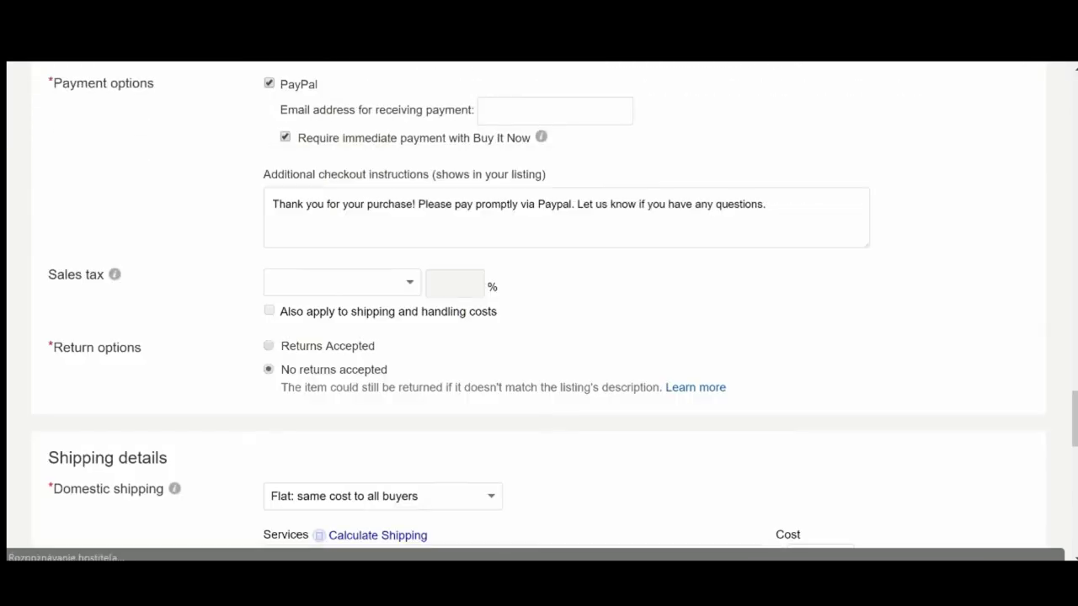
scroll(332, 287, "down", 5)
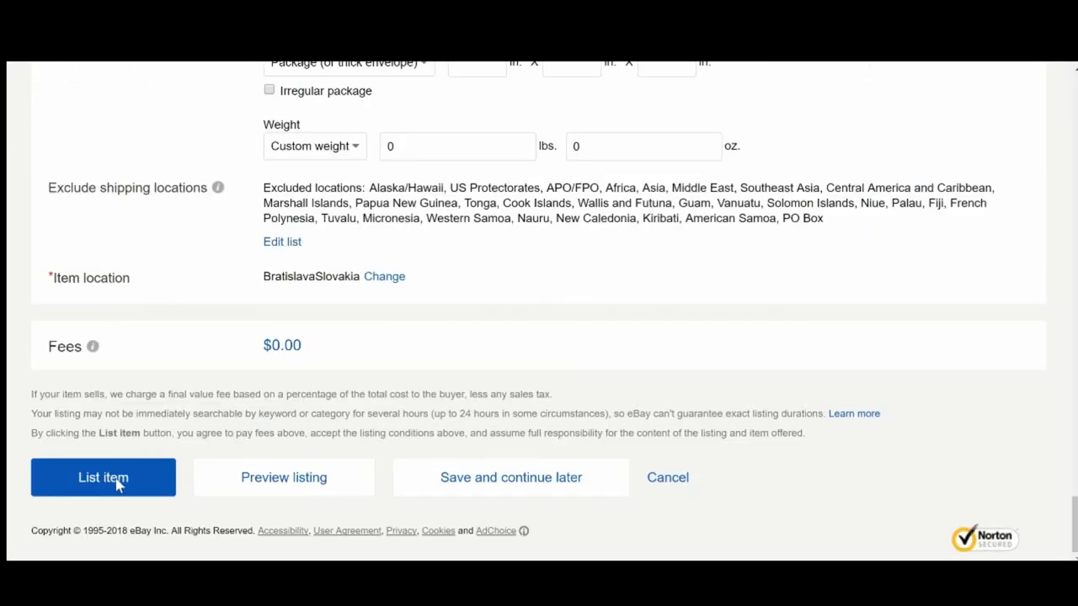